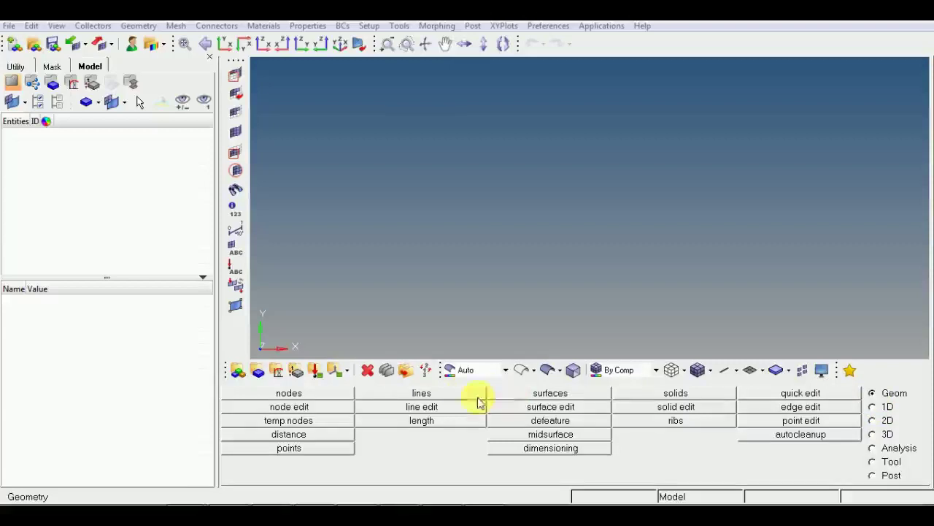
Create two nodes by coordinates, one at the origin (0, 0, 0) and one at (25, 0, 0)
left_click(315, 394)
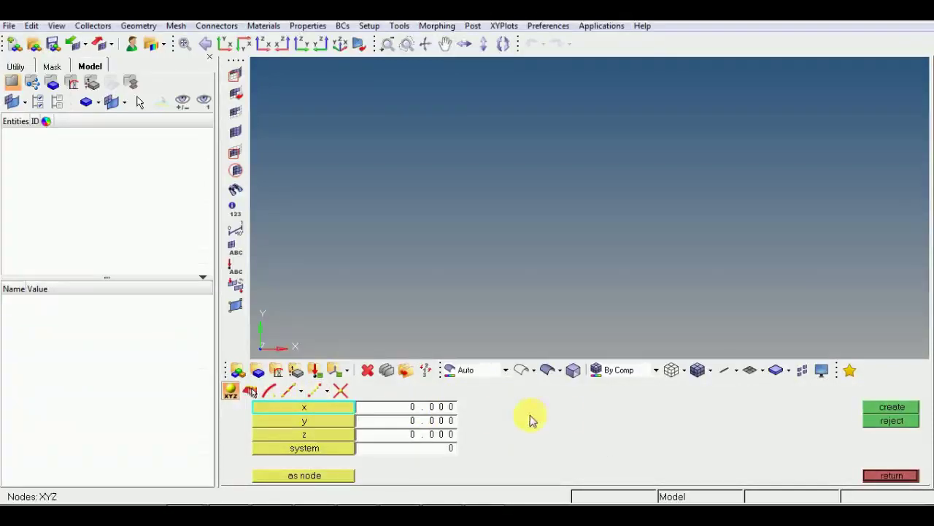
left_click(878, 408)
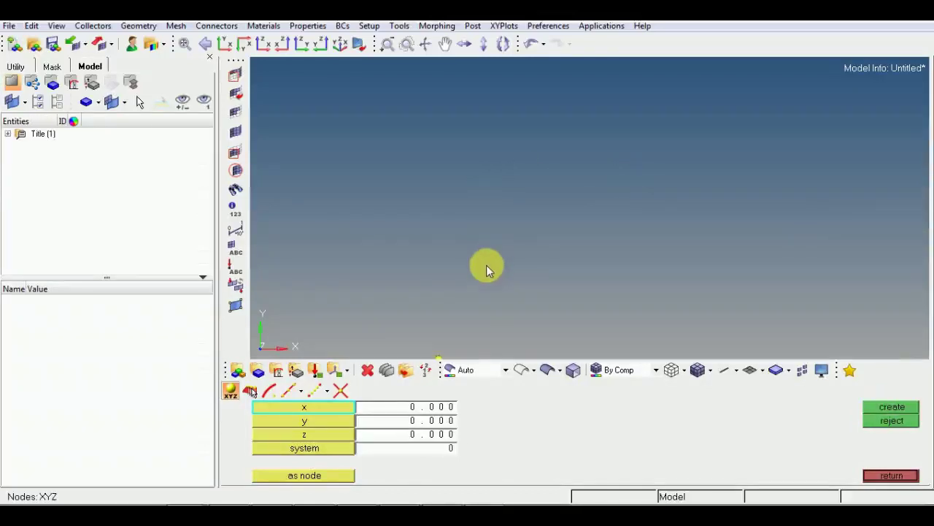
key("f")
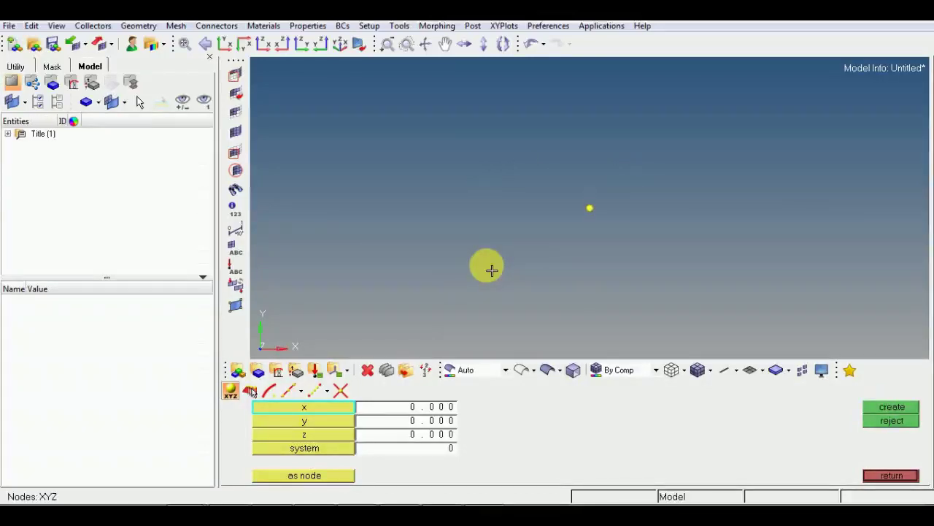
left_click(411, 411)
type("25")
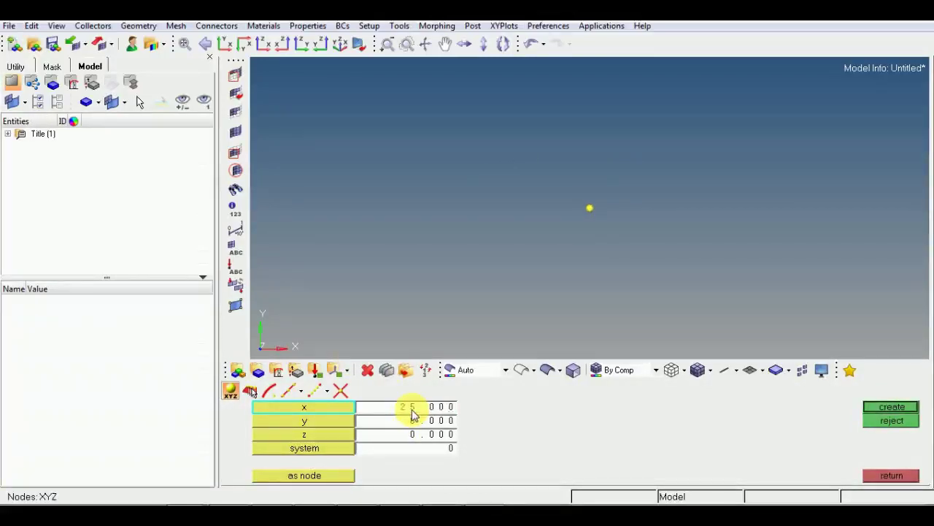
left_click(427, 422)
left_click(881, 410)
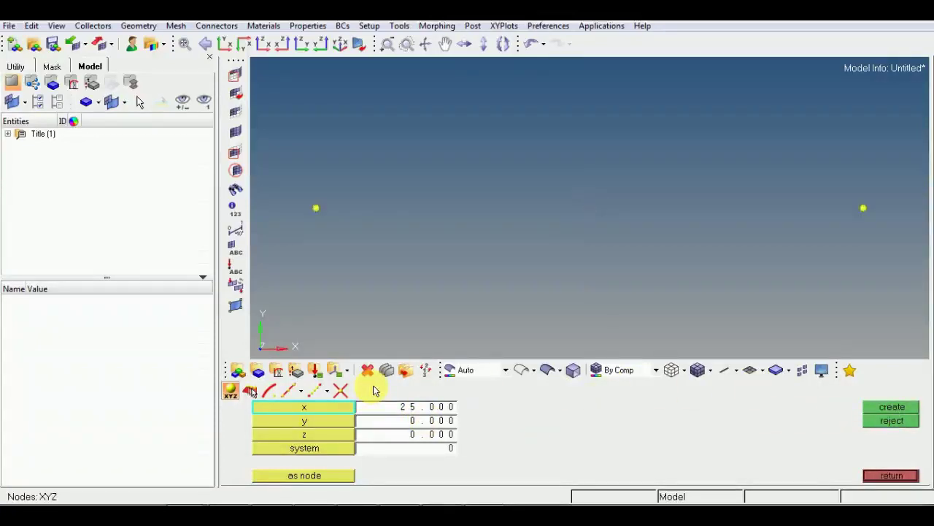
Create the remaining two corner nodes of the square at (25, 25, 0) and (0, 25, 0)
double_click(442, 422)
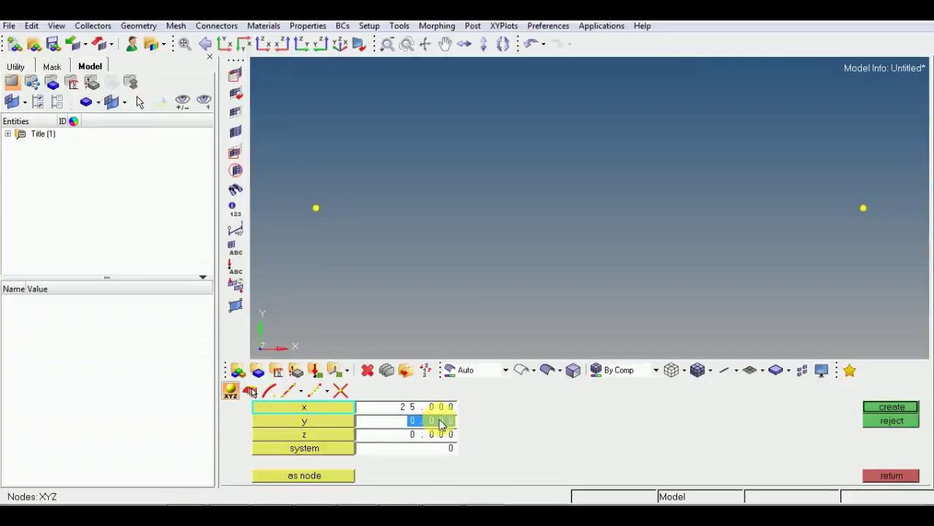
left_click(881, 411)
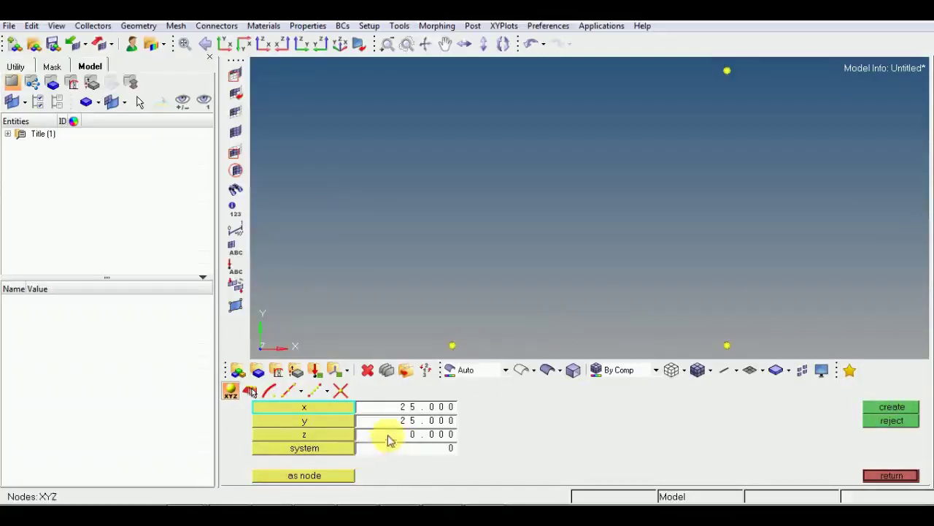
double_click(405, 409)
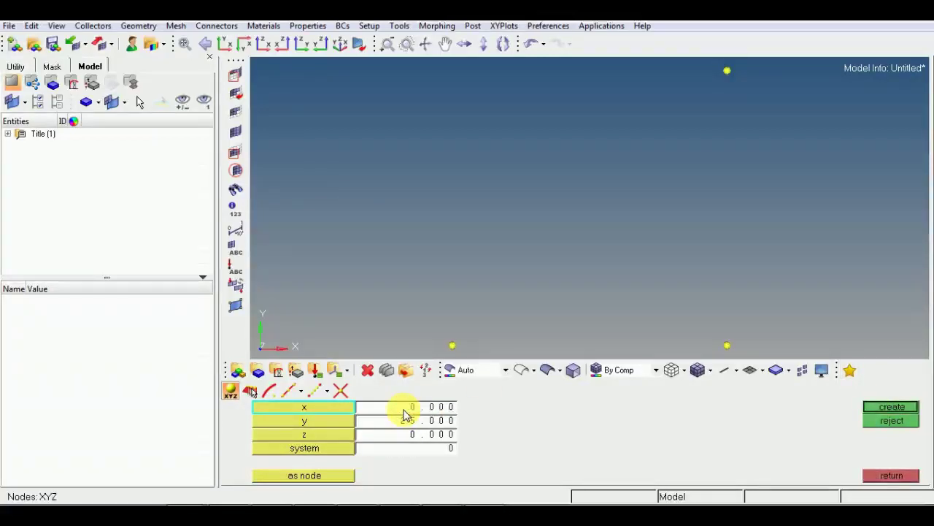
left_click(876, 409)
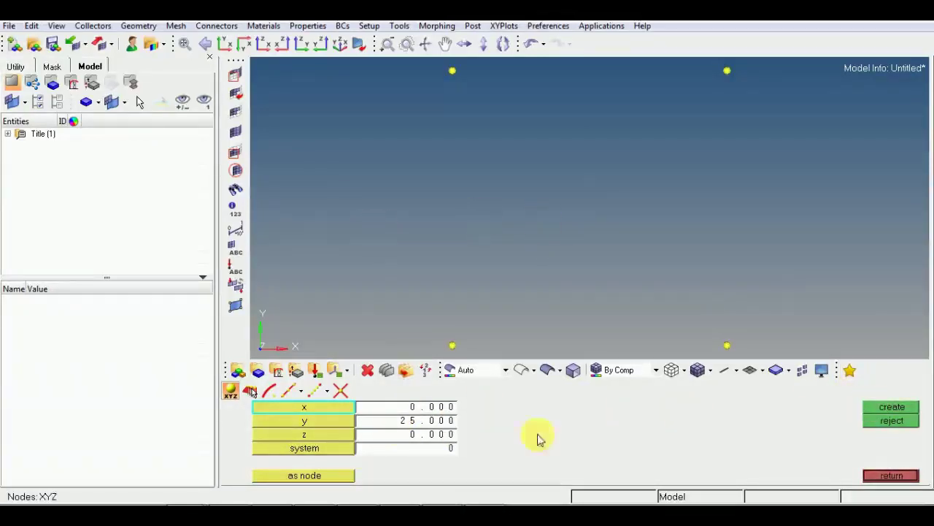
left_click(878, 476)
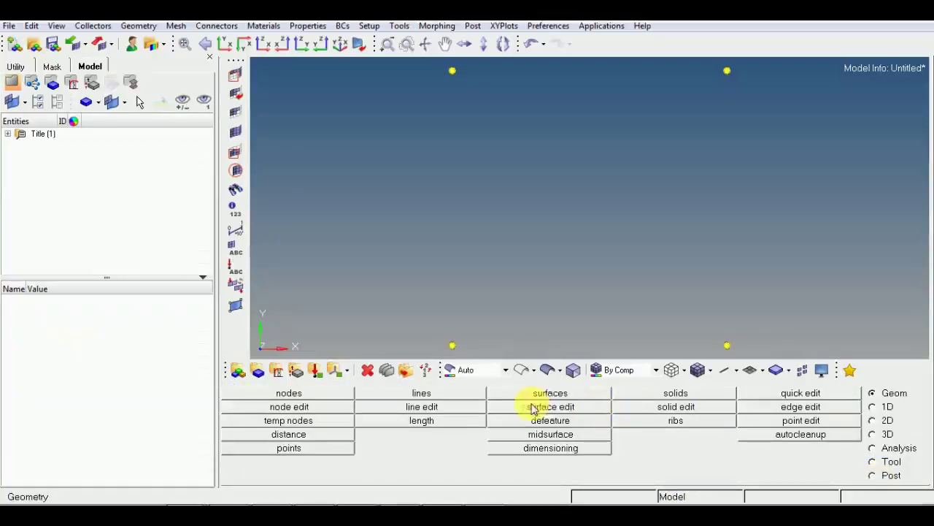
Create a ruled surface mesh between the two lower nodes and the two upper nodes, keeping the surface
left_click(887, 420)
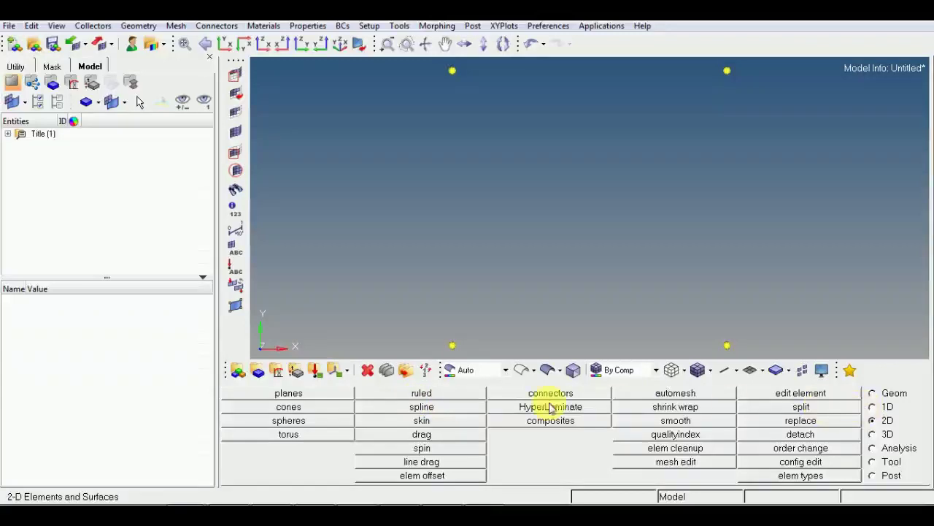
left_click(423, 394)
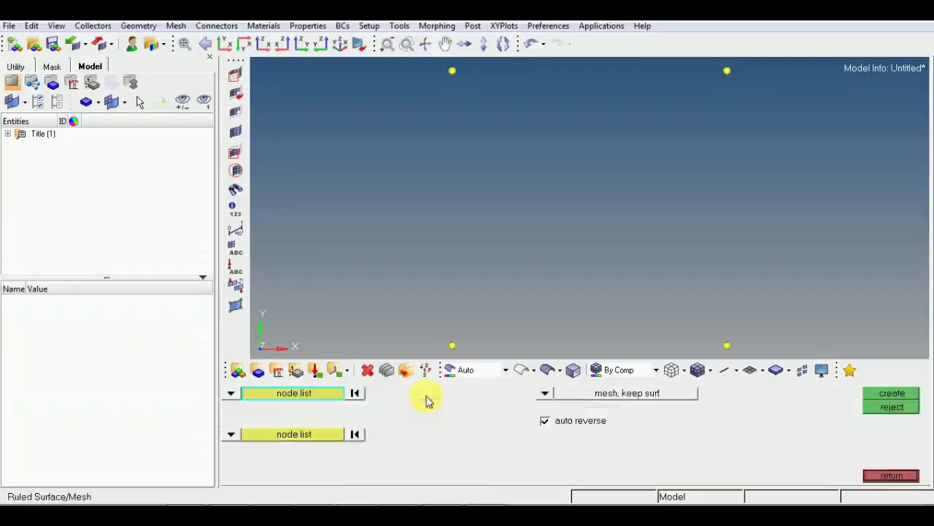
left_click(453, 346)
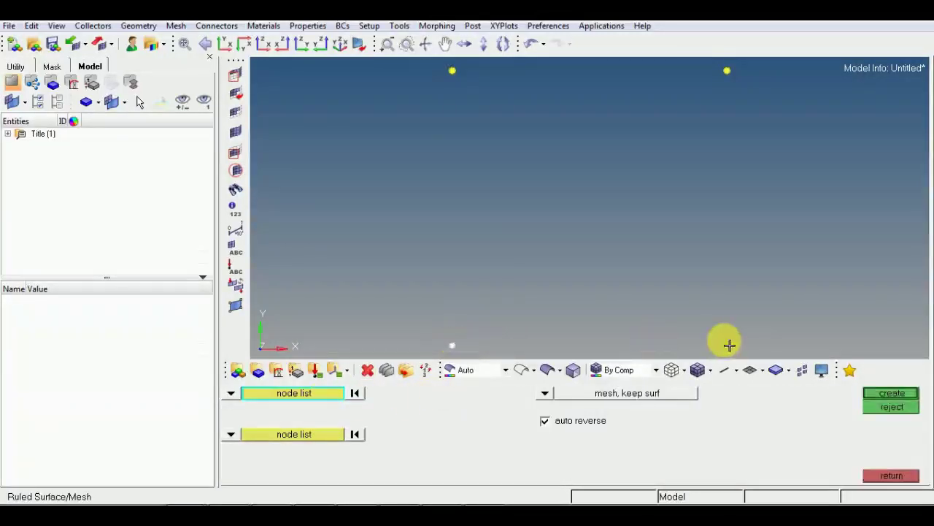
left_click(733, 350)
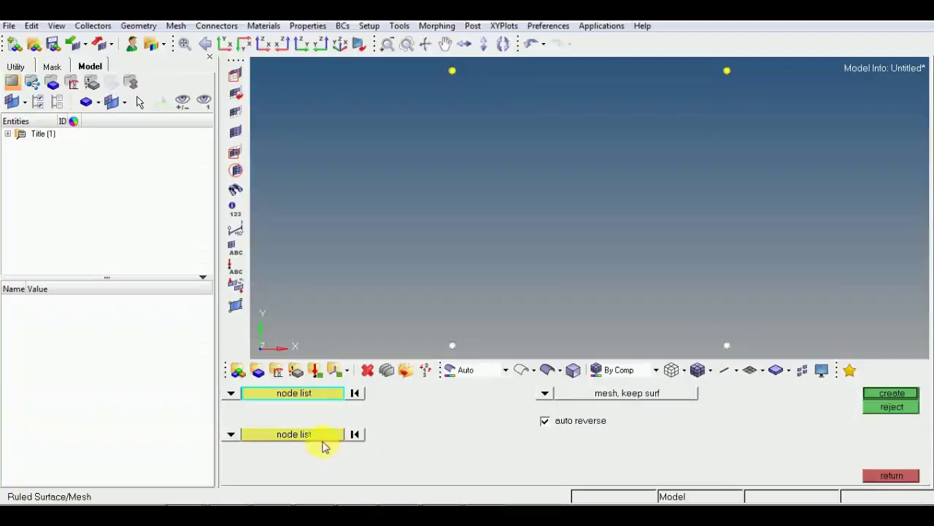
left_click(322, 437)
left_click(454, 76)
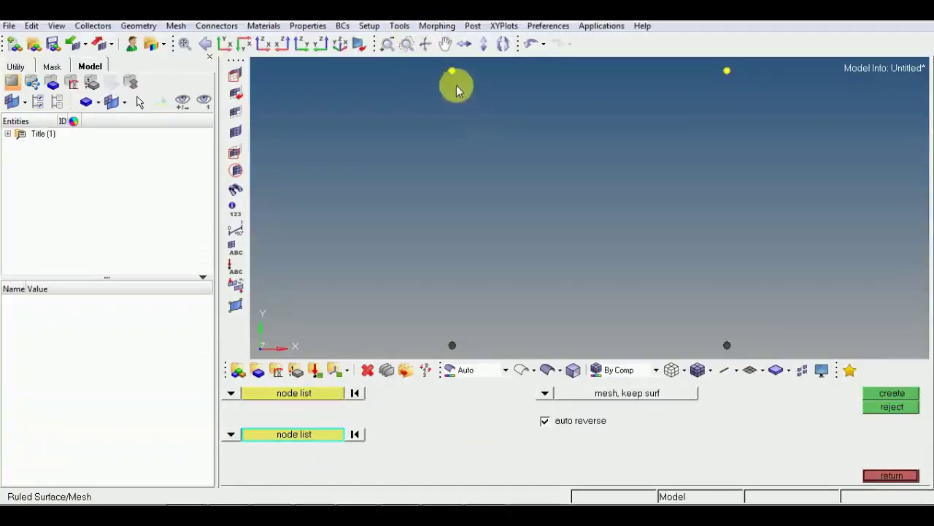
left_click(727, 71)
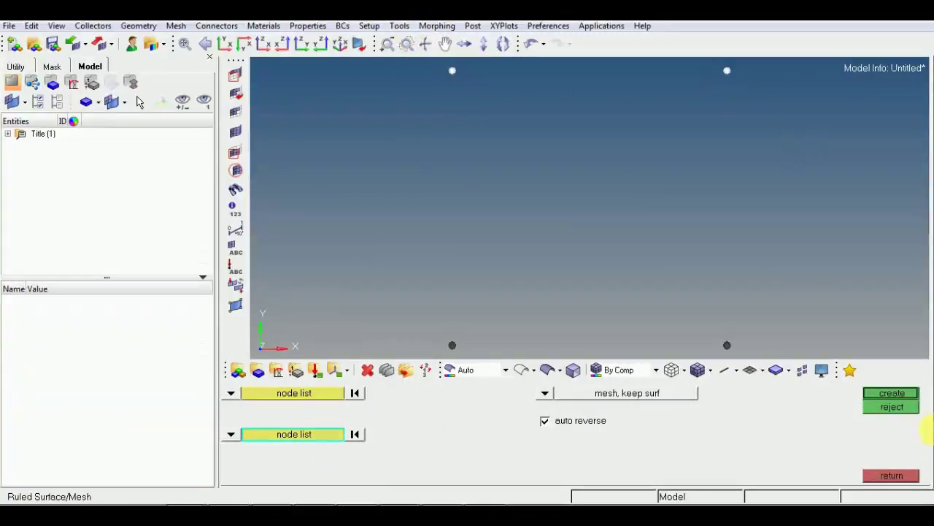
left_click(904, 395)
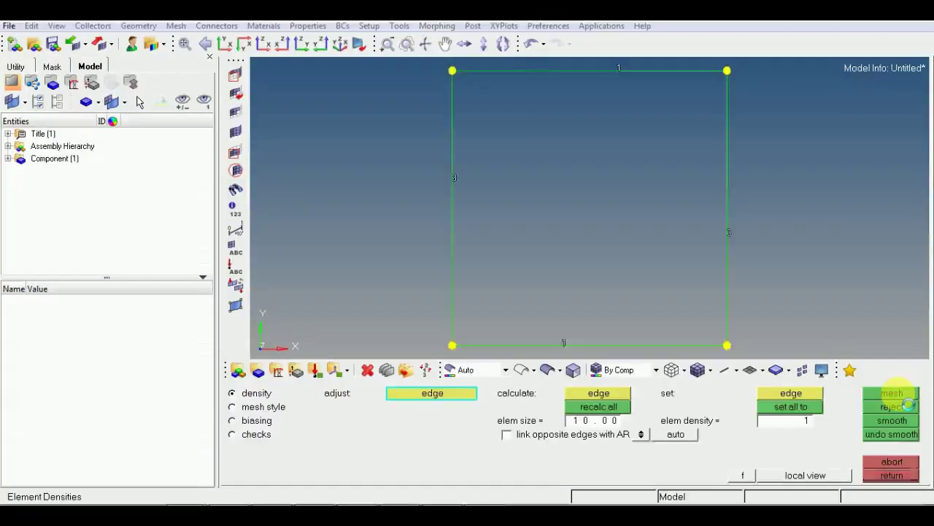
left_click(565, 343)
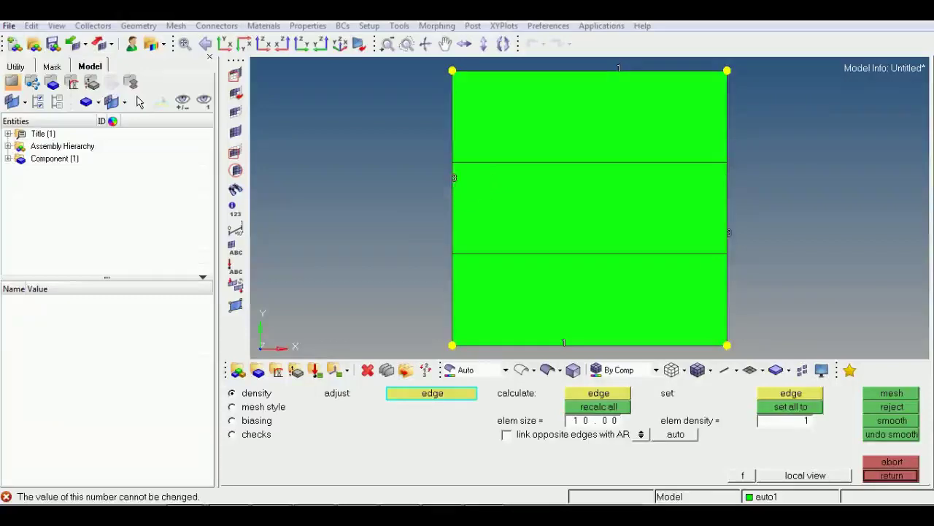
left_click(891, 462)
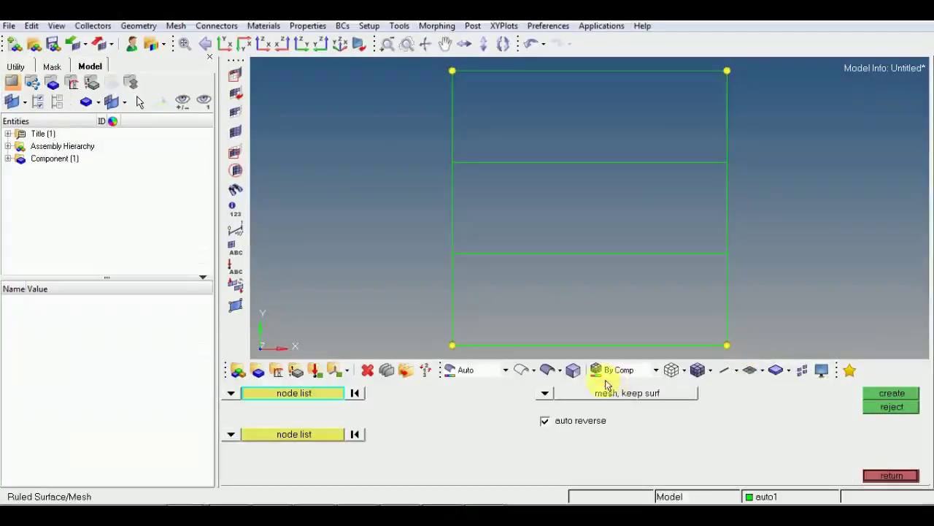
key("Escape")
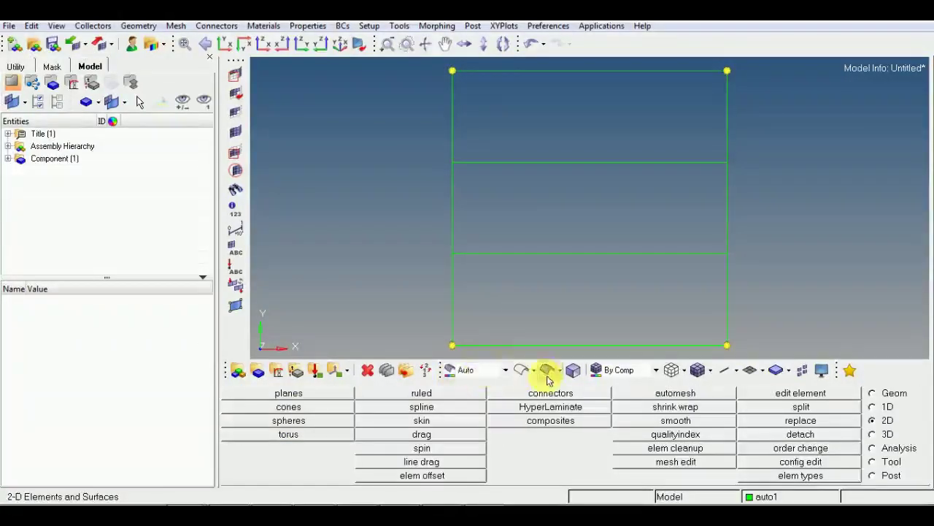
Shade the elements and remesh all three by size and bias with element size 10 and mixed mesh type
left_click(699, 371)
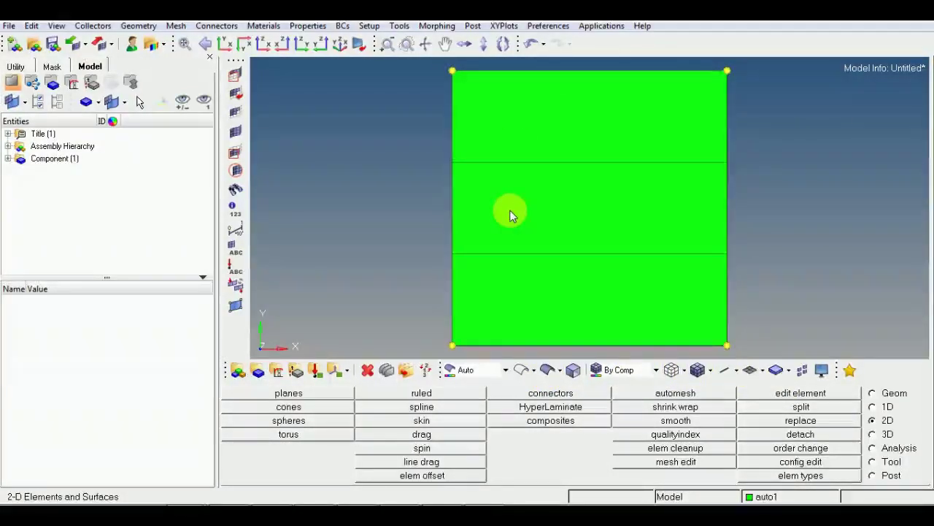
key("F12")
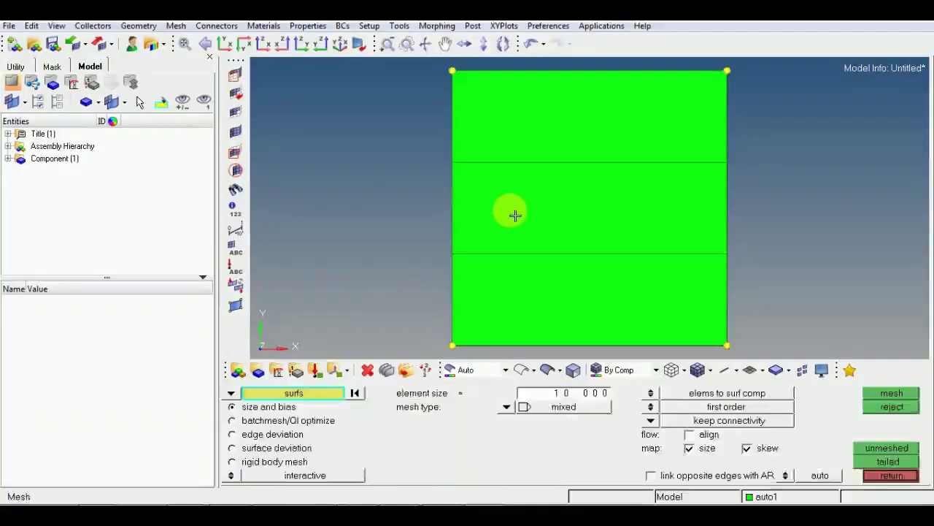
left_click(232, 394)
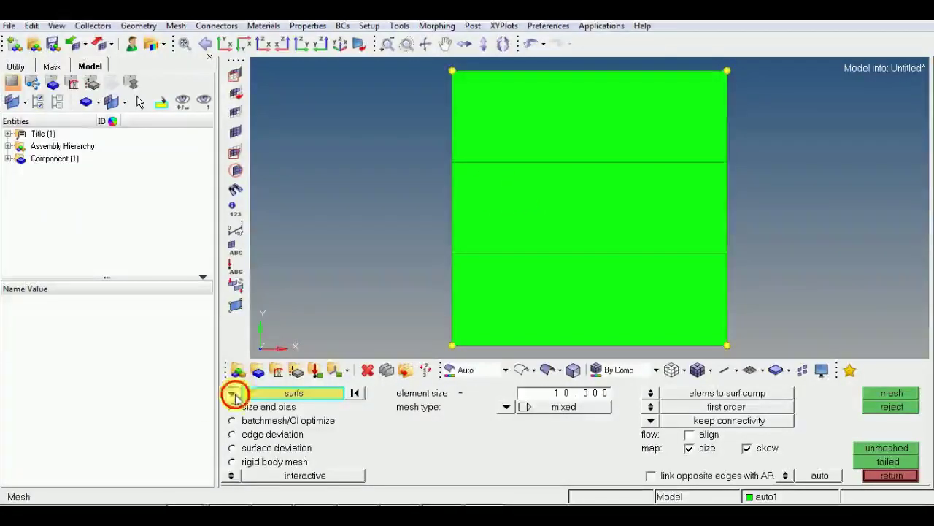
left_click(232, 394)
left_click(268, 407)
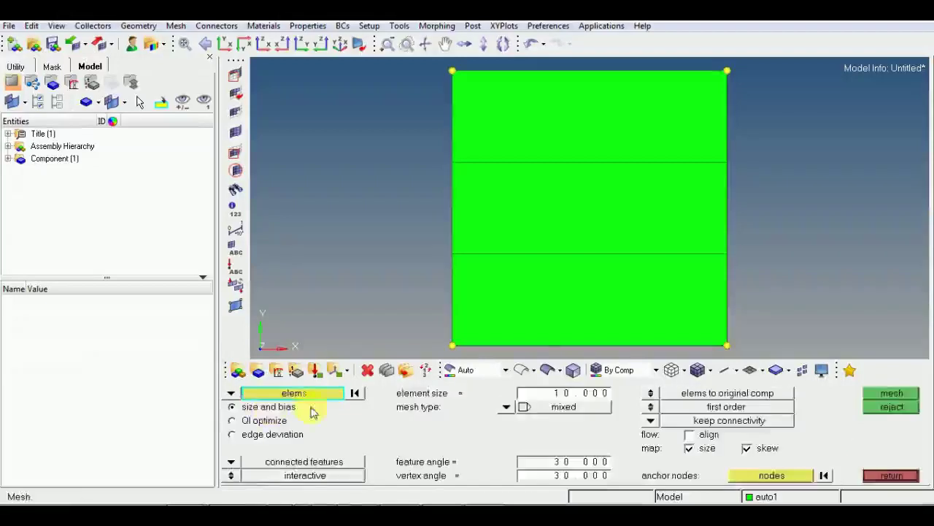
left_click(559, 284)
left_click(567, 212)
left_click(581, 145)
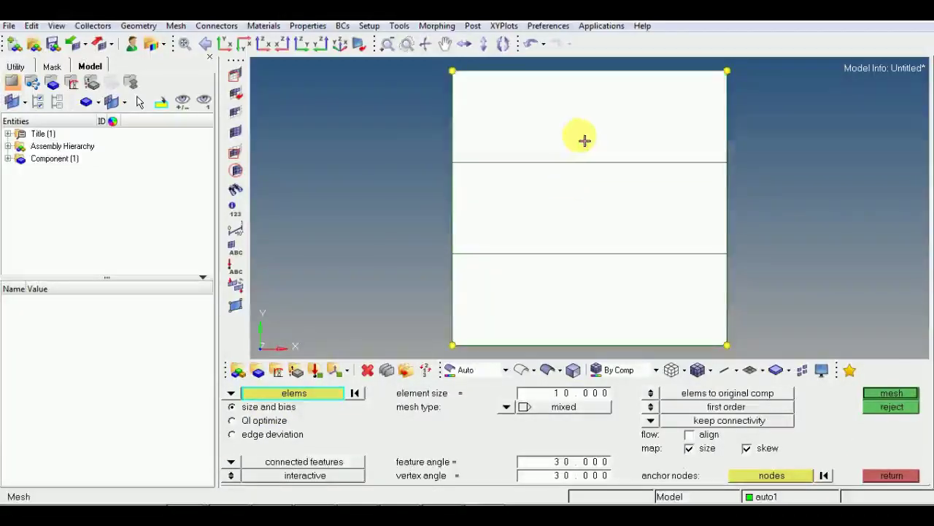
left_click(892, 393)
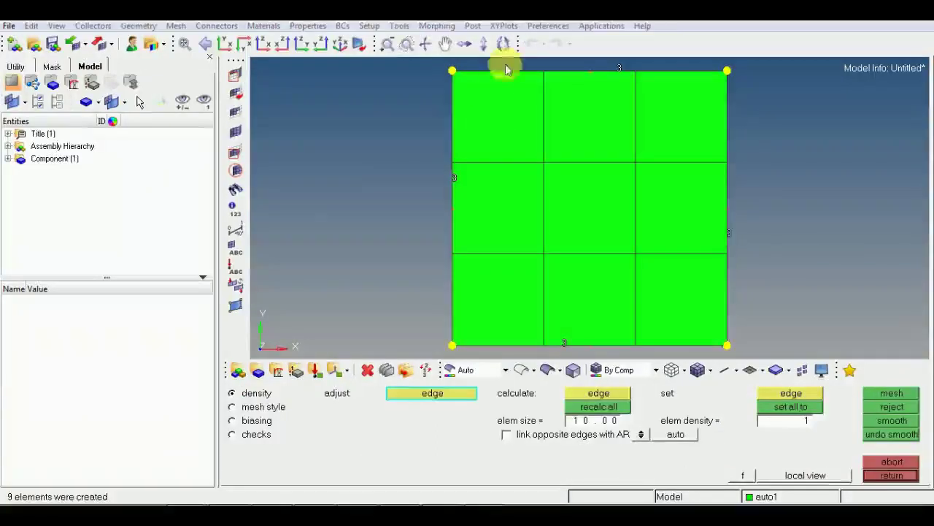
Raise the element density of all four square edges to 5, remesh, and accept the mesh
left_click(619, 68)
left_click(619, 68)
left_click(461, 184)
left_click(461, 184)
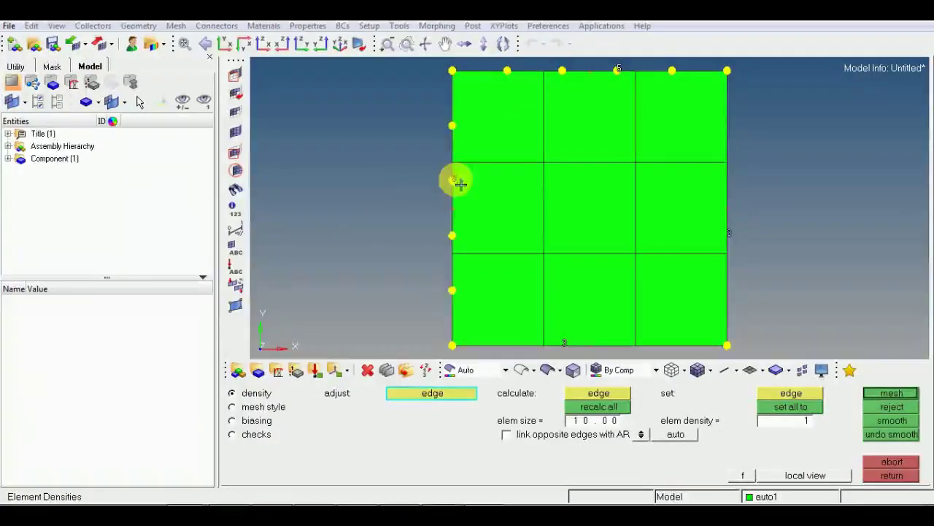
left_click(566, 344)
left_click(566, 345)
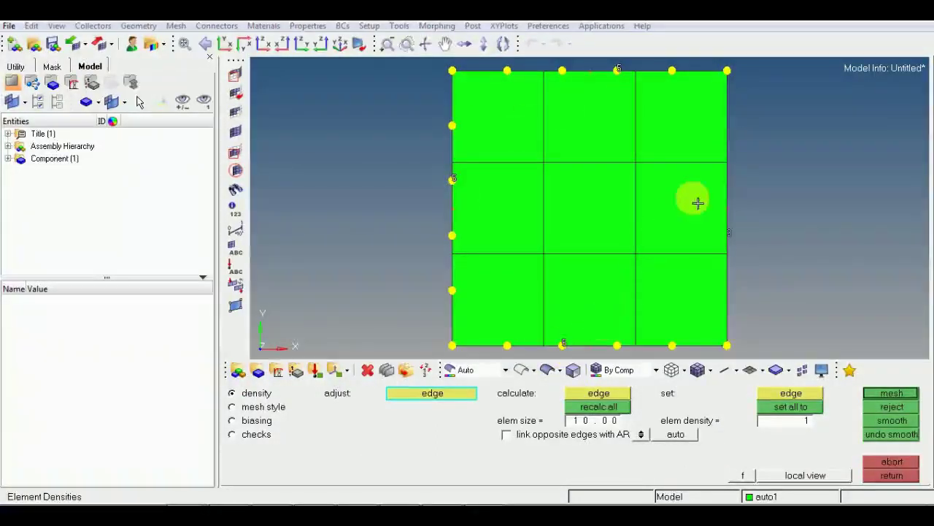
left_click(727, 231)
left_click(727, 231)
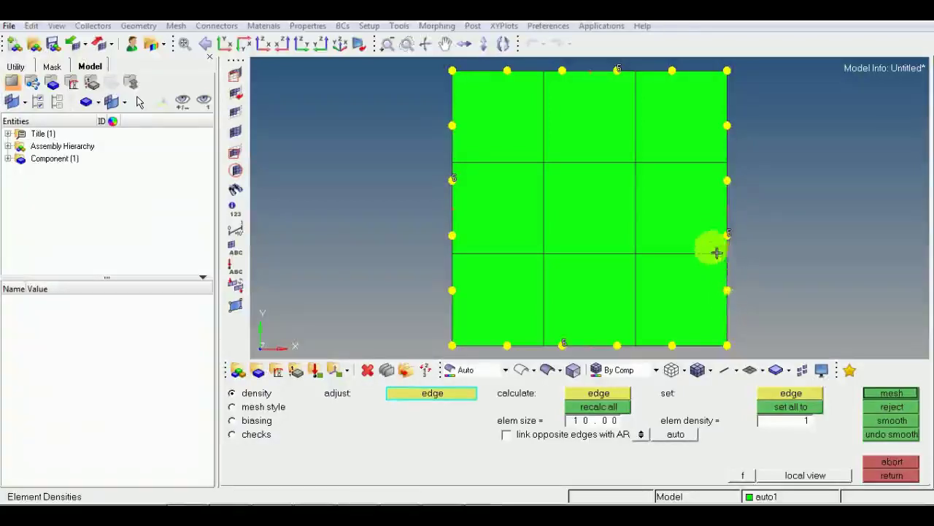
left_click(887, 393)
left_click(885, 476)
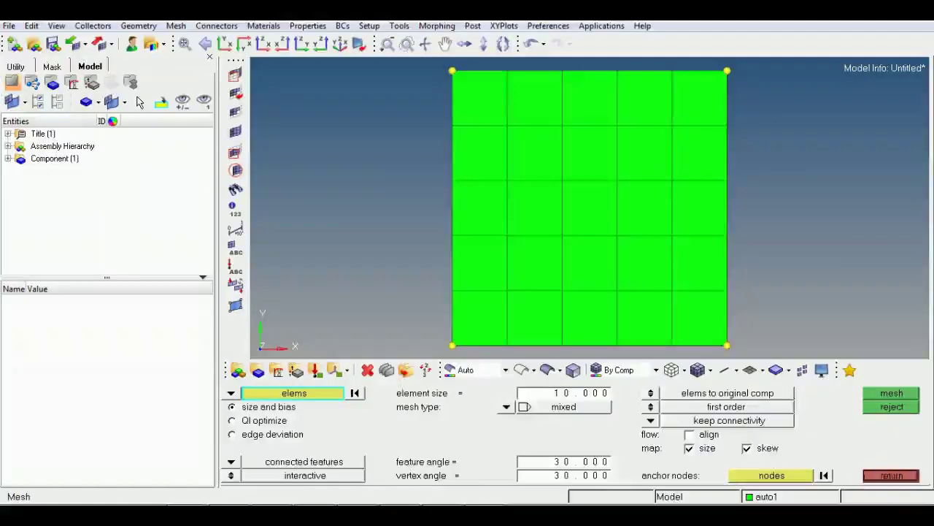
left_click(889, 475)
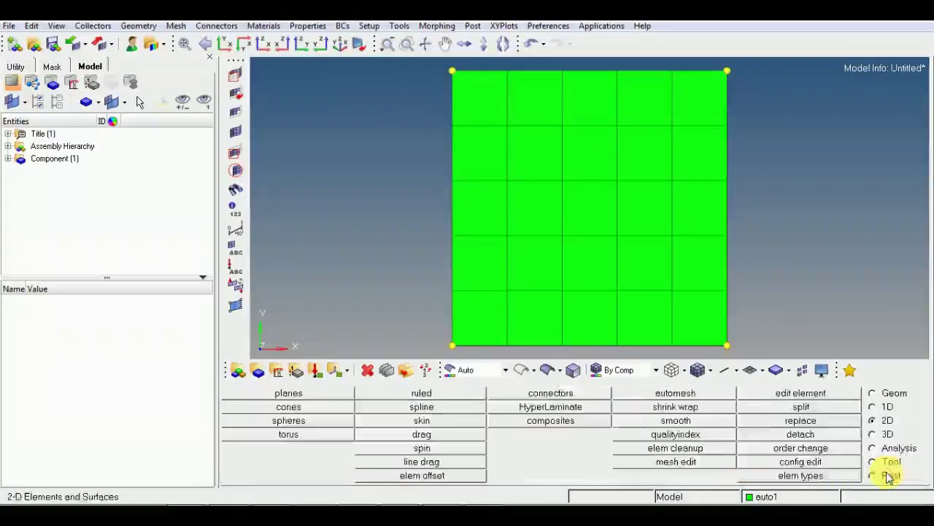
left_click_drag(611, 310, 559, 260, "ctrl")
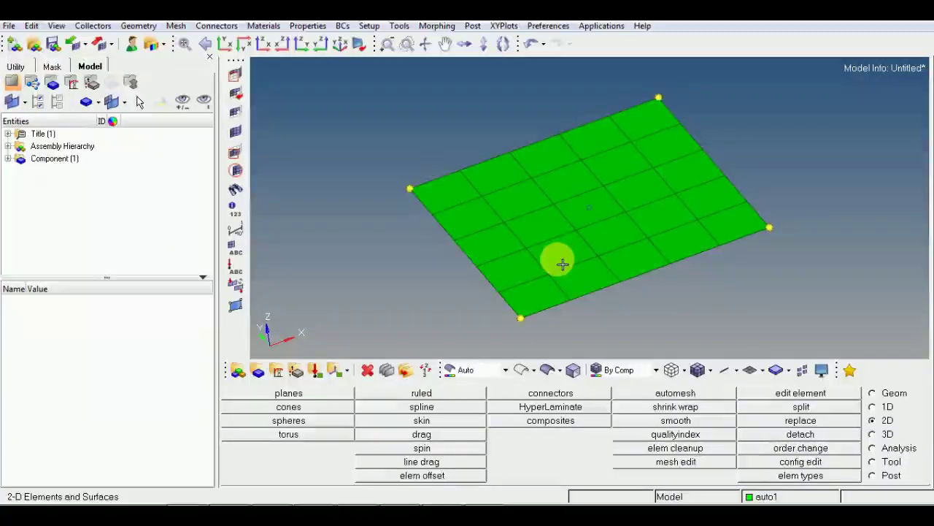
key("F3")
key("Escape")
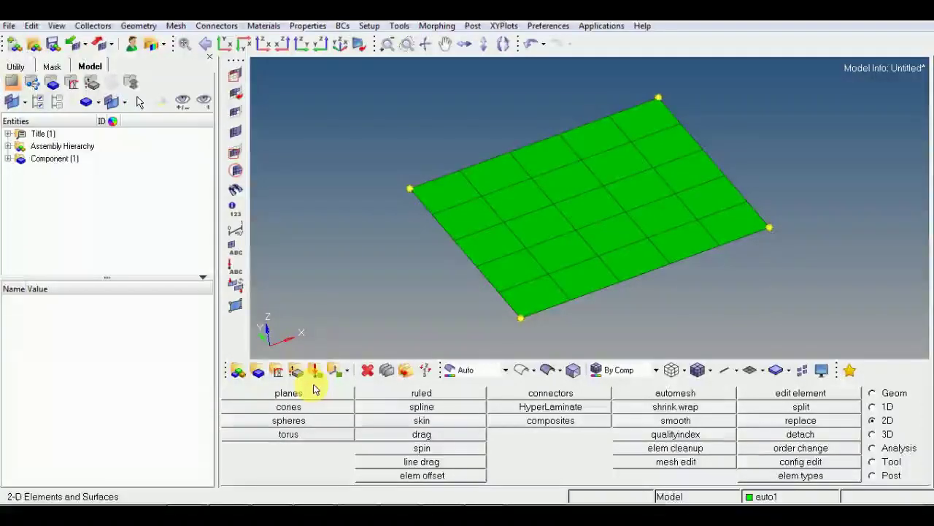
key("shift+F3")
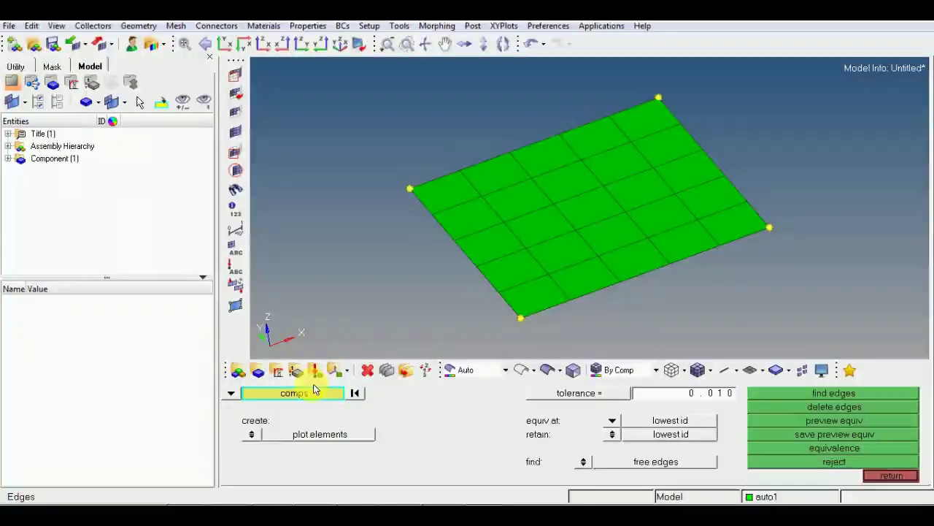
left_click(891, 475)
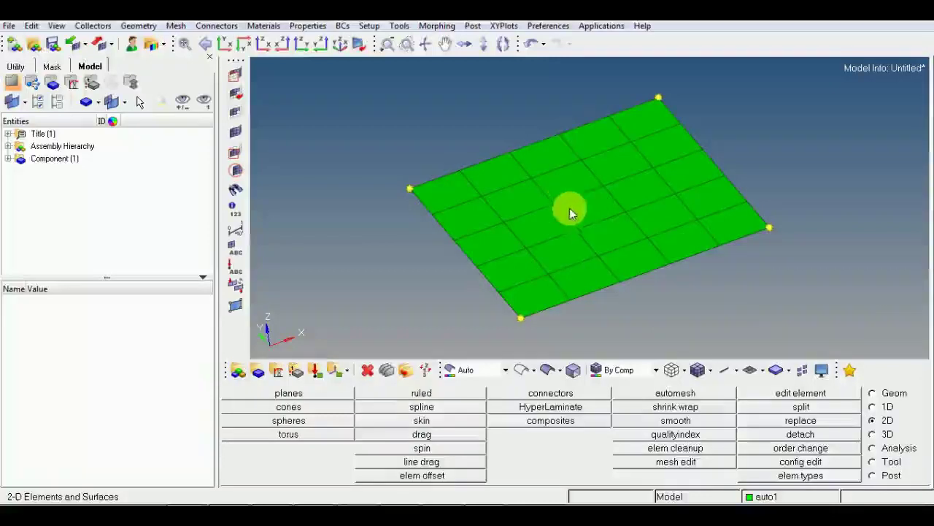
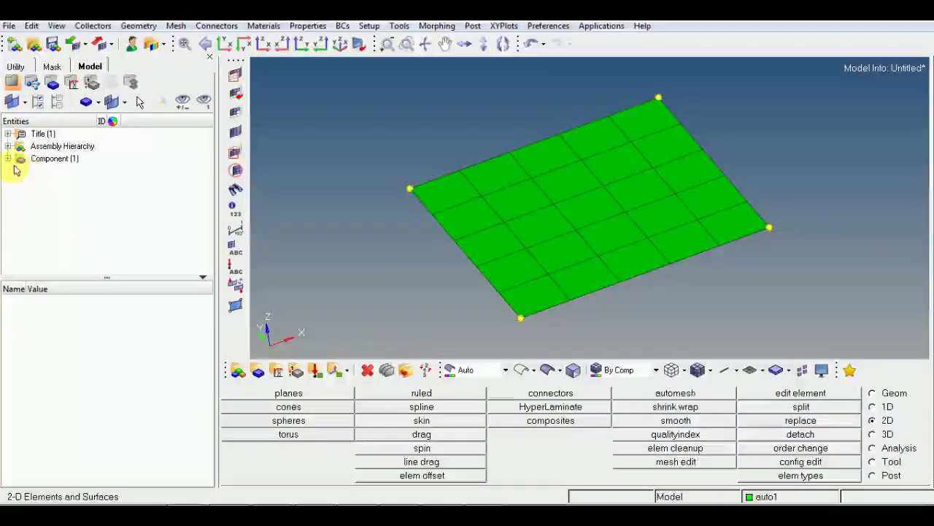
Expand the component list in the model tree and create a new material named steel
left_click(8, 159)
left_click_drag(111, 279, 117, 416)
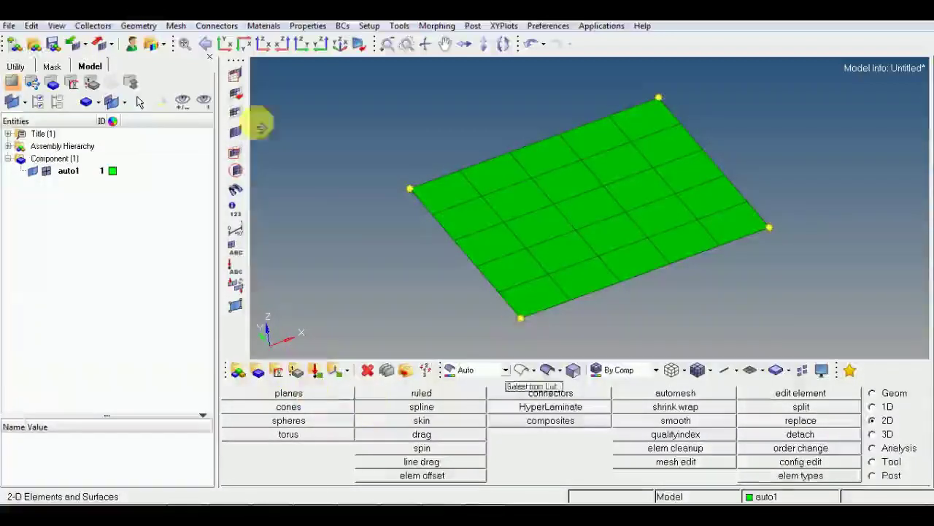
right_click(70, 214)
left_click(37, 244)
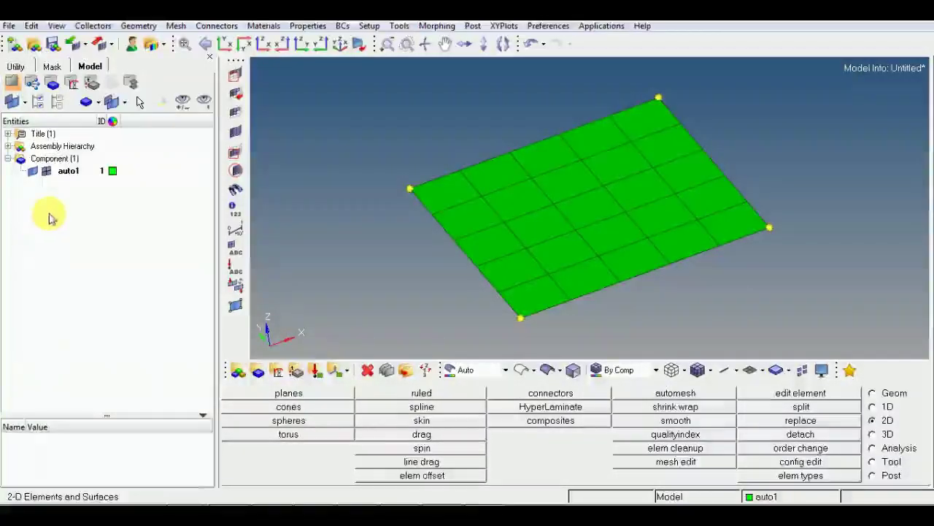
right_click(50, 217)
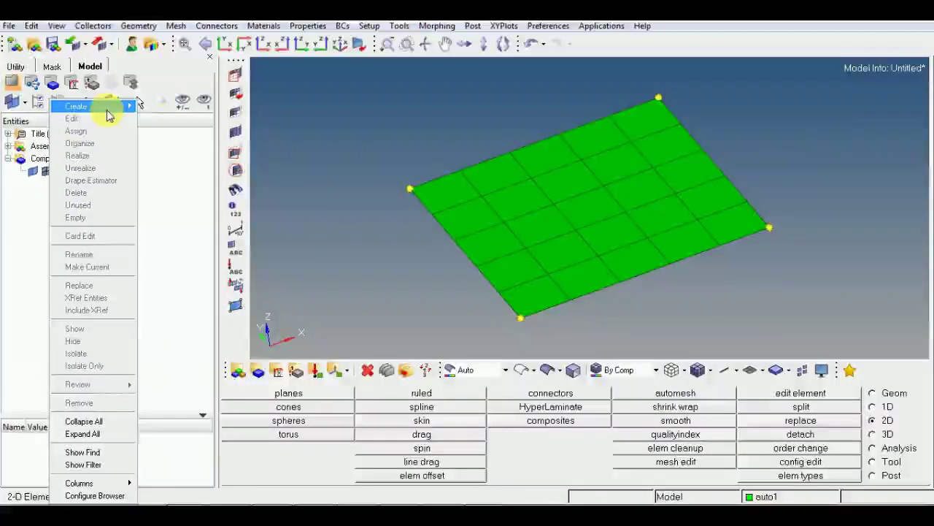
mouse_move(109, 107)
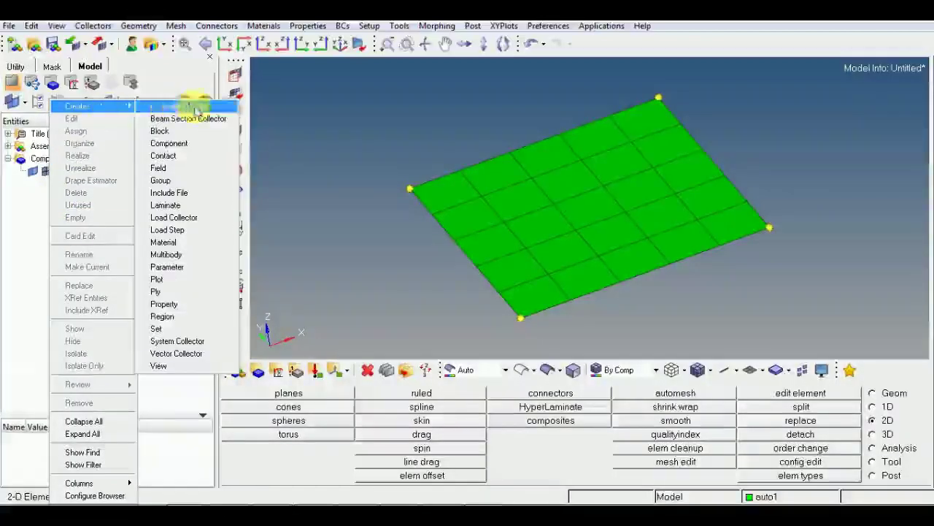
left_click(191, 243)
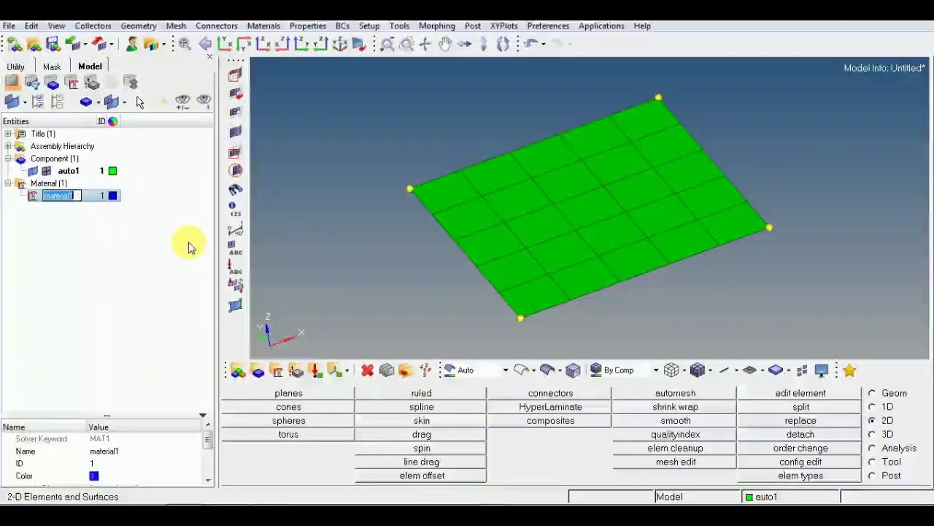
type("stee")
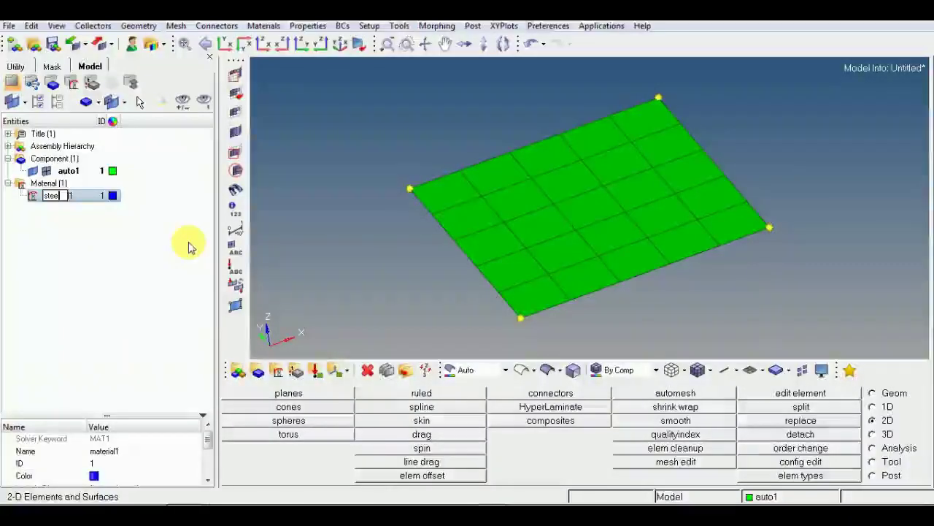
type("l")
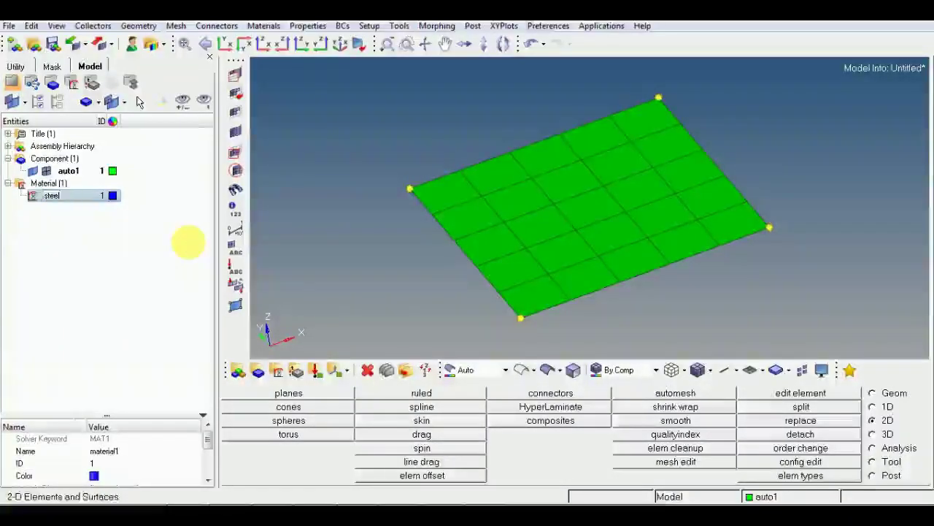
Keep MAT1 as the card image of the steel material and set its elastic modulus E to 210000
left_click_drag(125, 416, 121, 273)
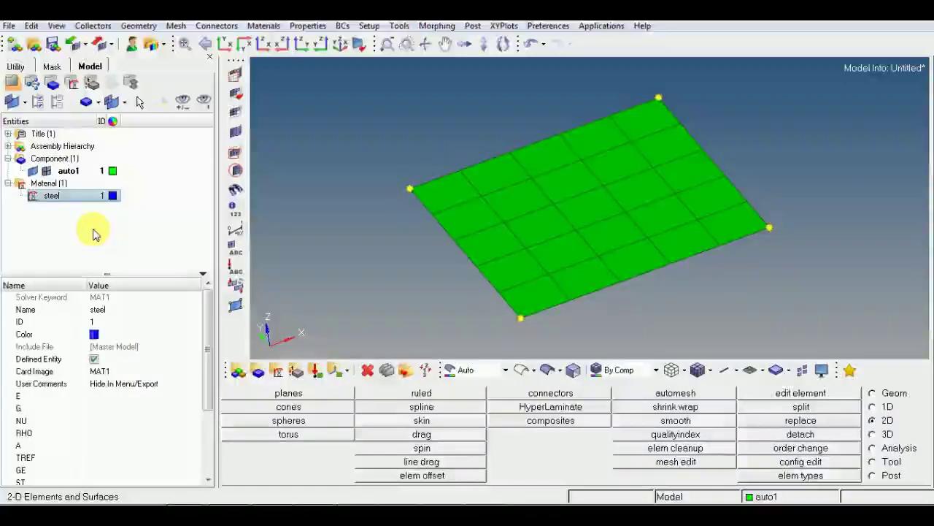
left_click(114, 374)
left_click(113, 374)
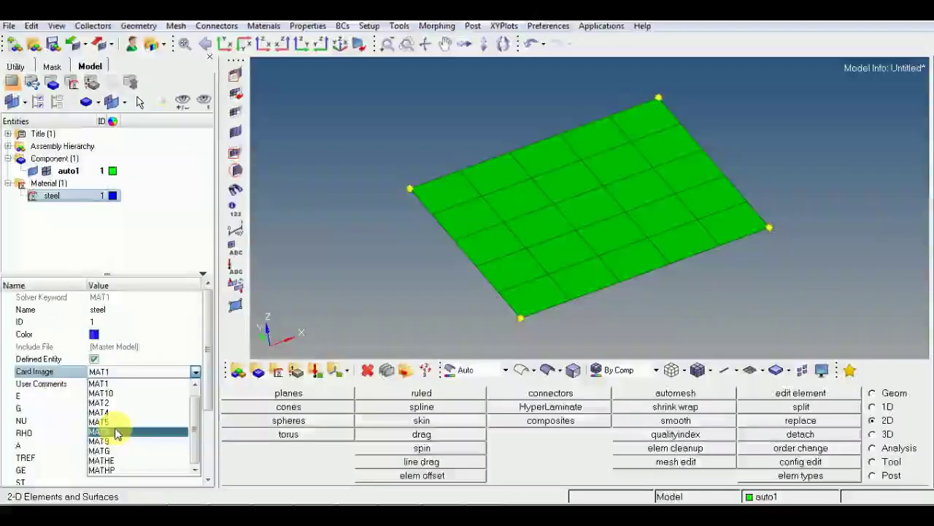
left_click(122, 372)
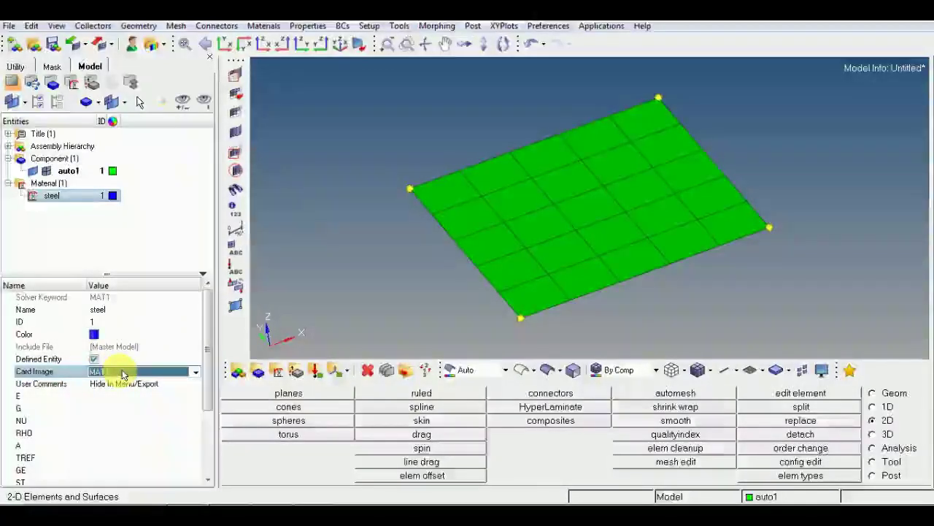
left_click_drag(207, 385, 204, 407)
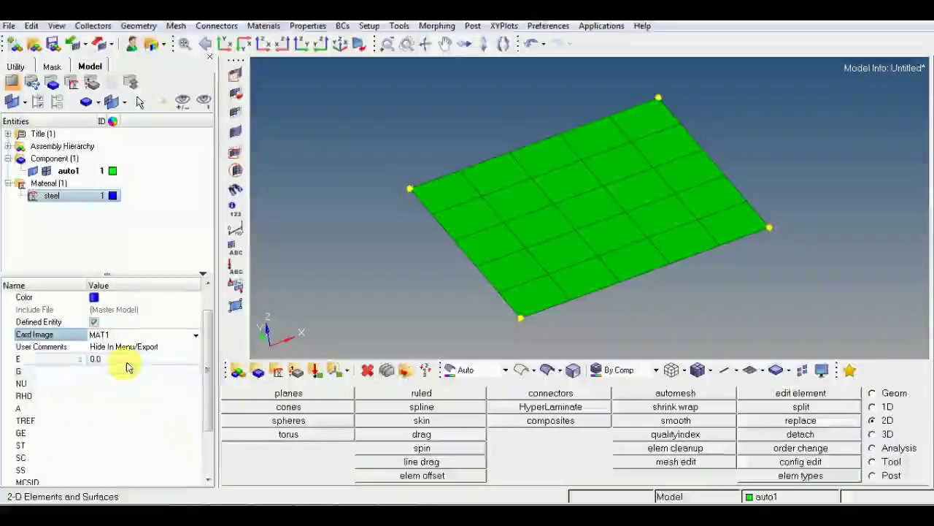
left_click(129, 368)
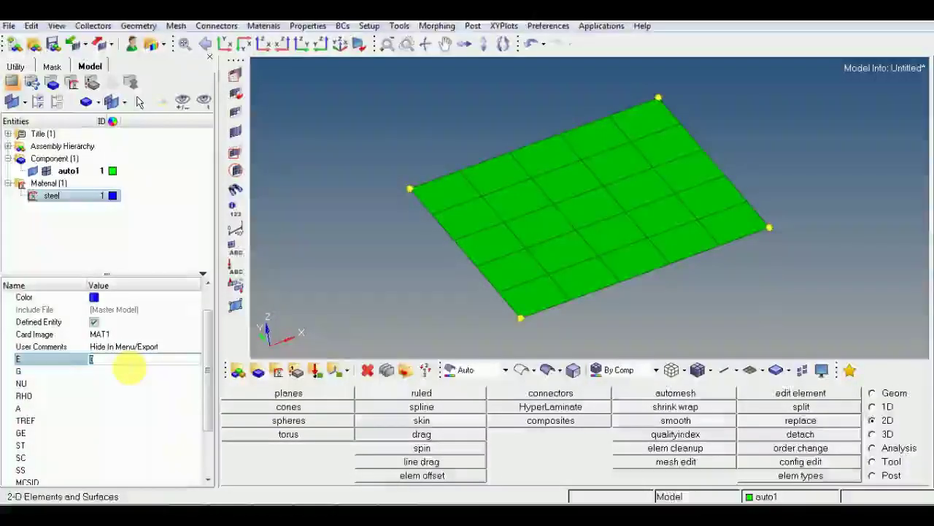
type("10000")
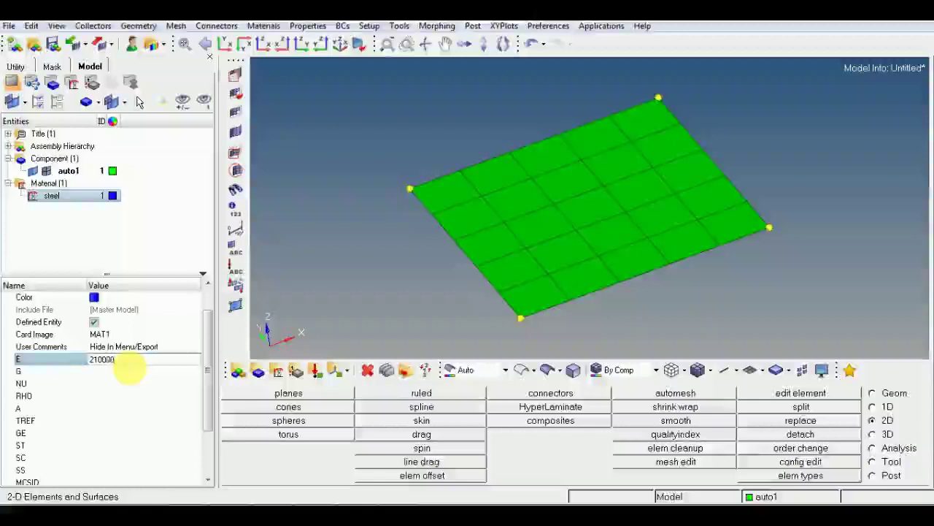
Set the Poisson's ratio NU of the steel material to 0.3
left_click(130, 372)
left_click(130, 395)
left_click(129, 385)
type("0")
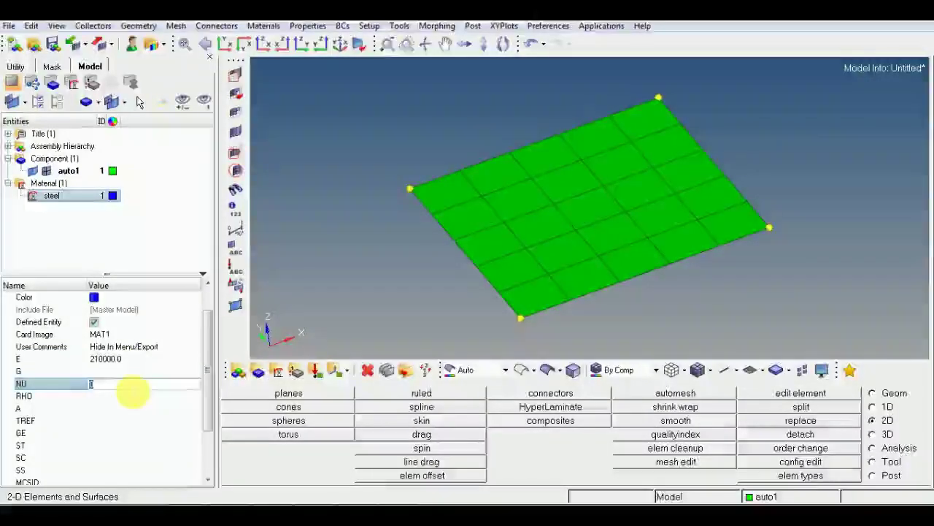
type(".3")
key("Return")
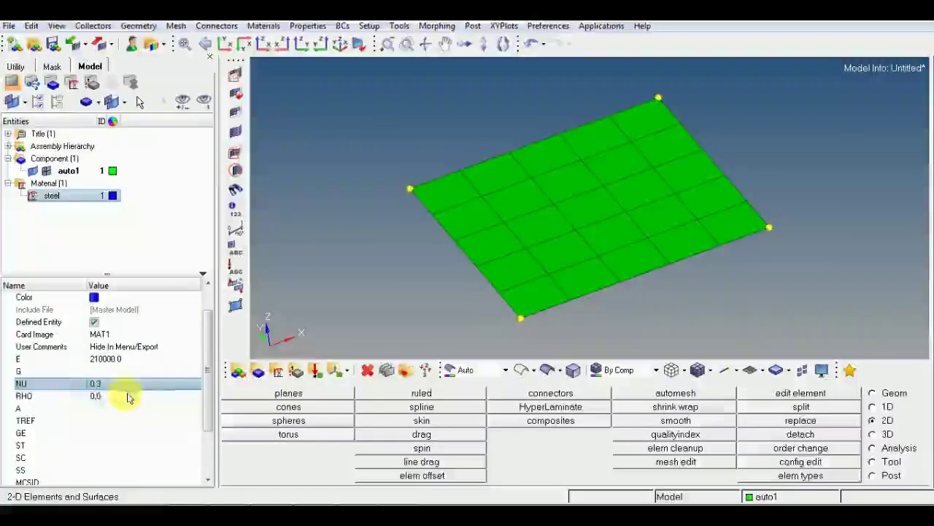
Set the density RHO of the steel material to 7.8e-9
left_click(128, 396)
type("7.8e")
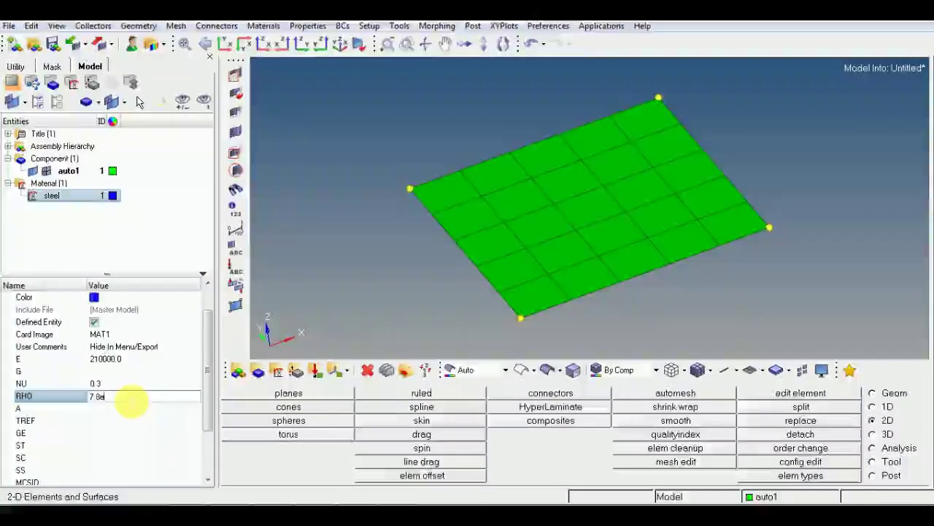
type("-0")
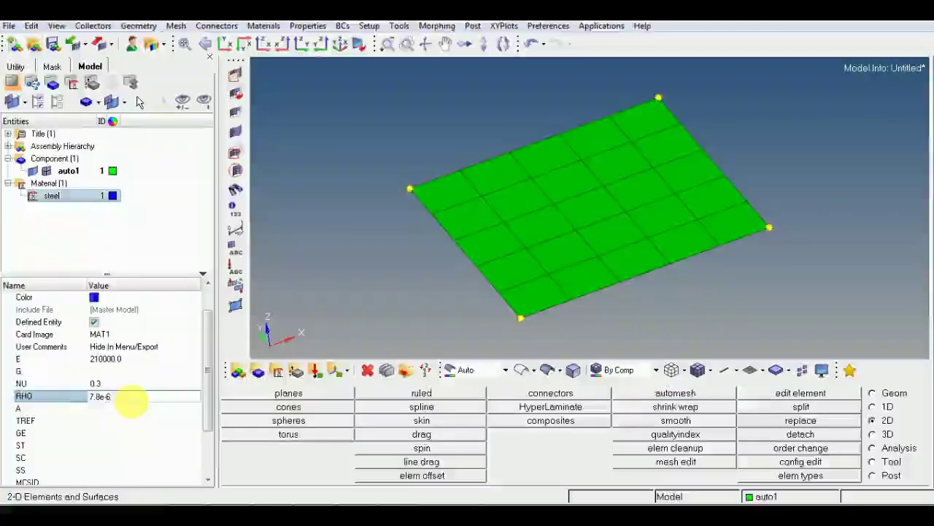
key("BackSpace")
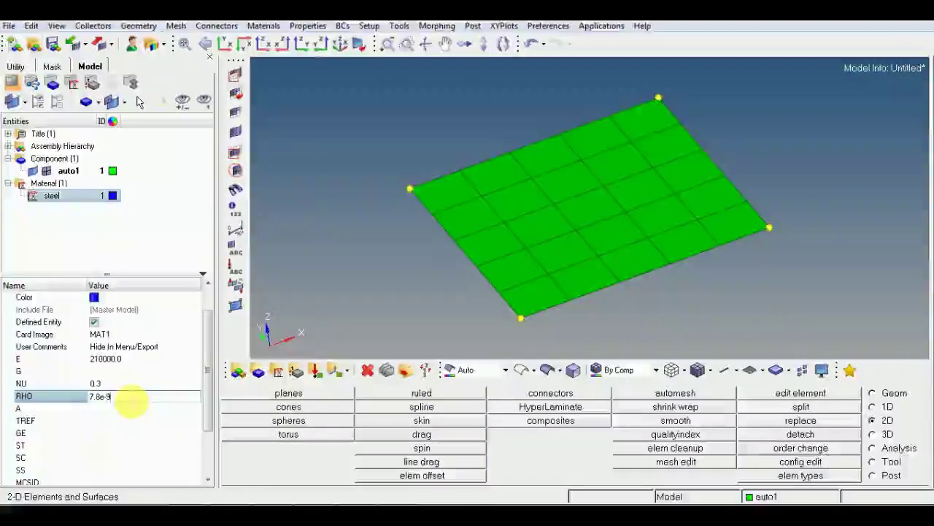
key("Return")
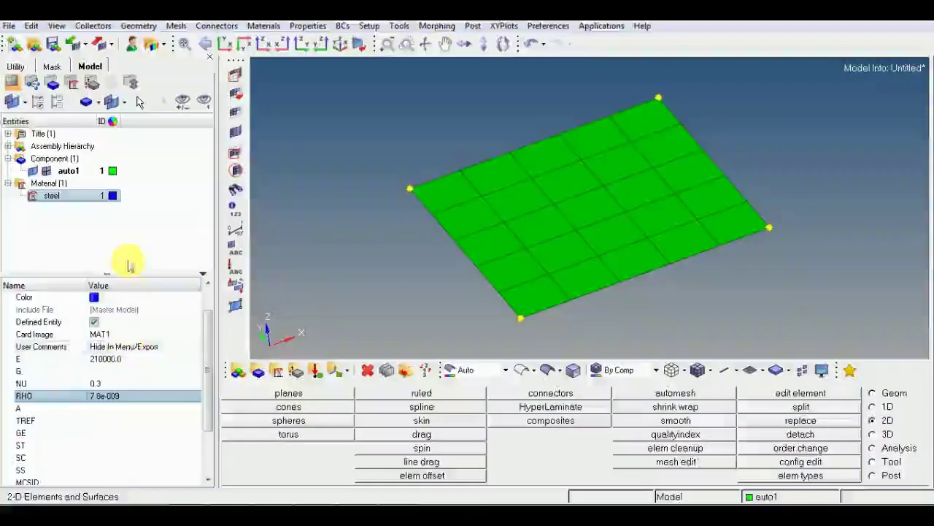
mouse_move(209, 367)
left_mouse_down()
mouse_move(218, 423)
mouse_move(209, 367)
left_mouse_up()
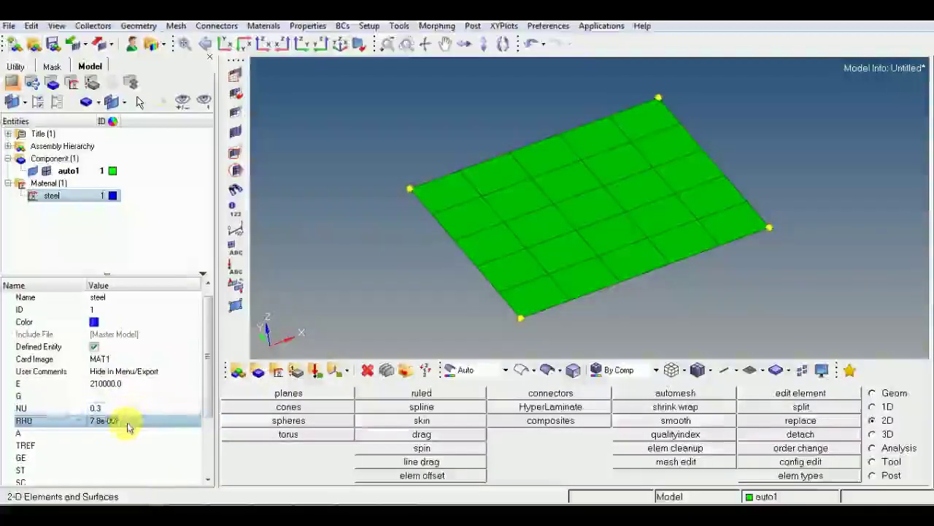
Create a new property named Steel in the model tree
left_click(131, 232)
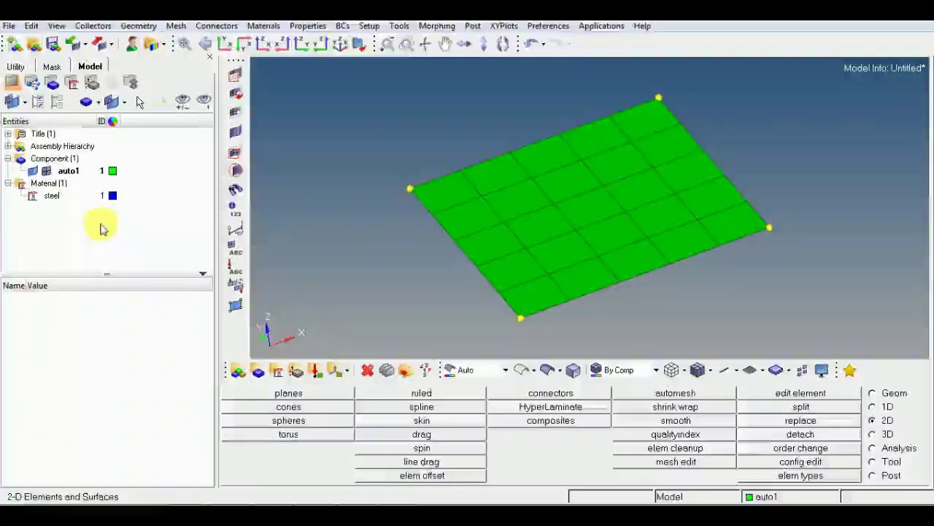
right_click(102, 229)
mouse_move(150, 106)
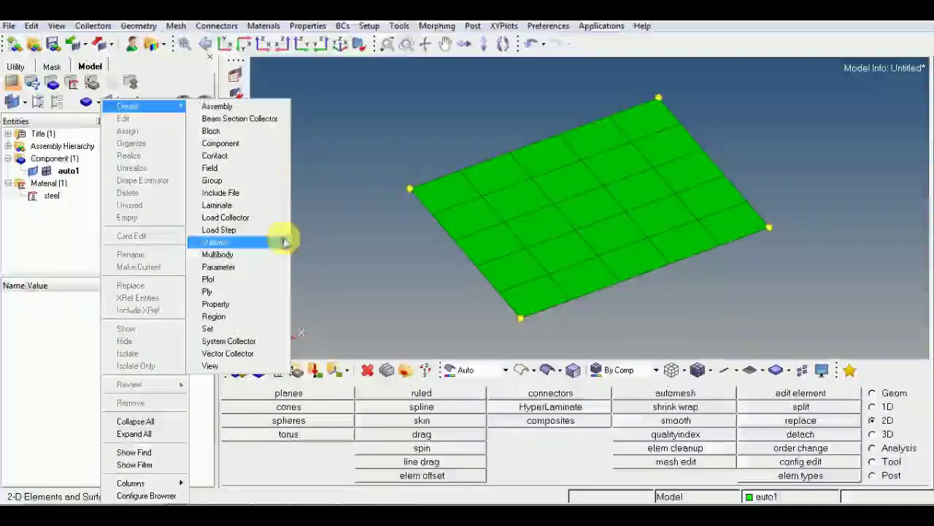
left_click(260, 302)
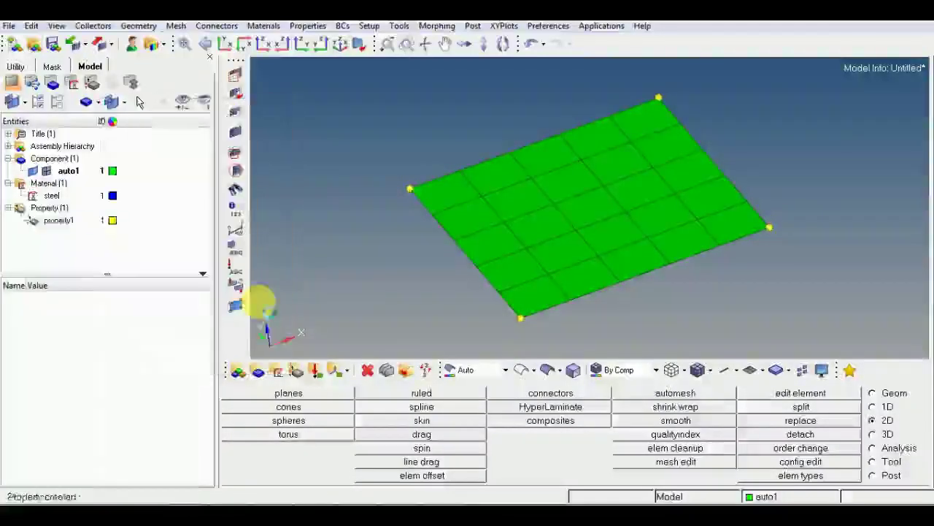
type("Steel1")
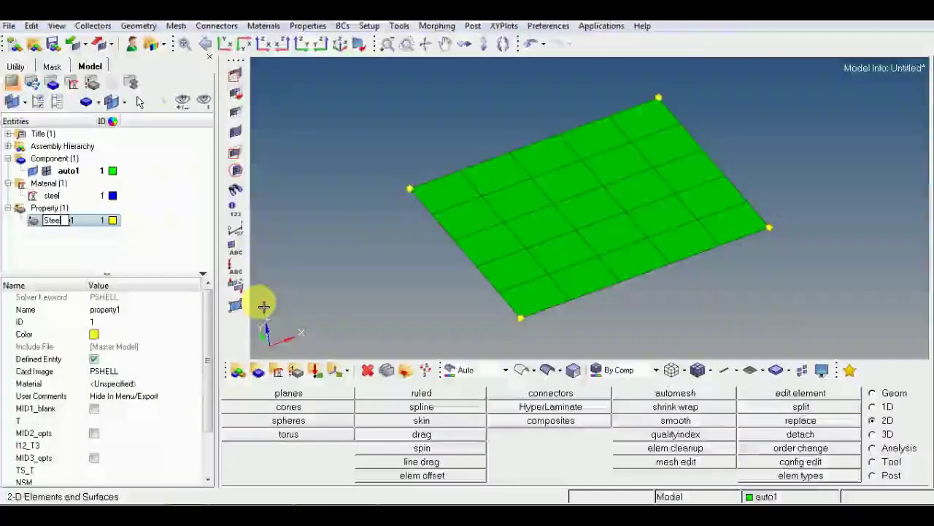
left_click(125, 248)
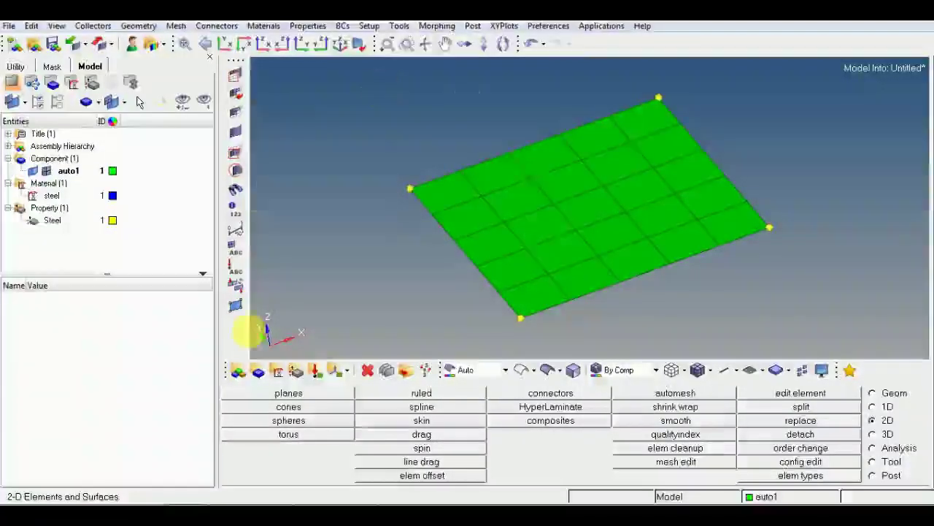
Assign the steel material to the Steel PSHELL property
left_click(80, 220)
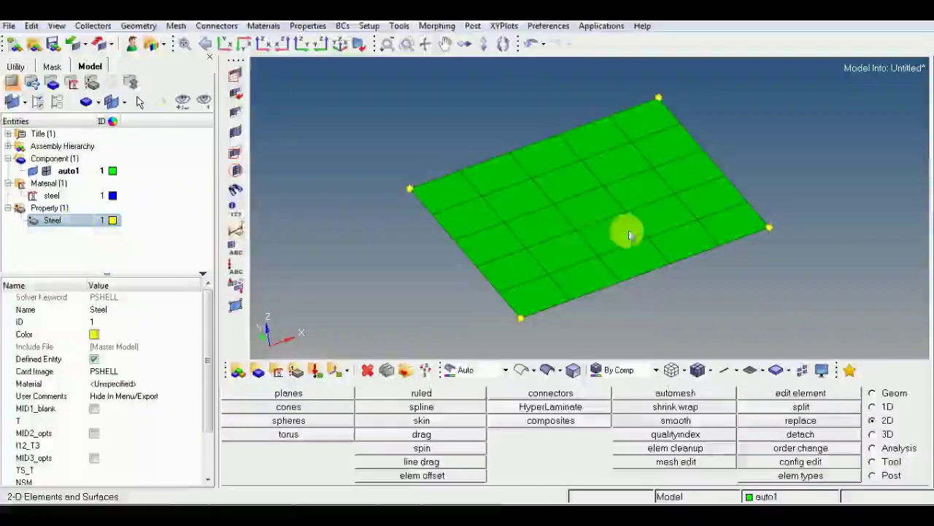
left_click(123, 384)
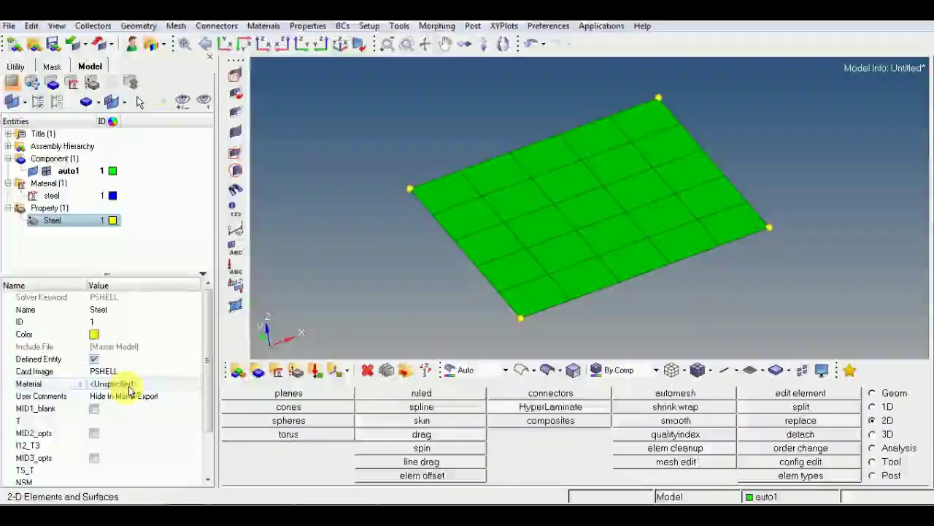
left_click(128, 387)
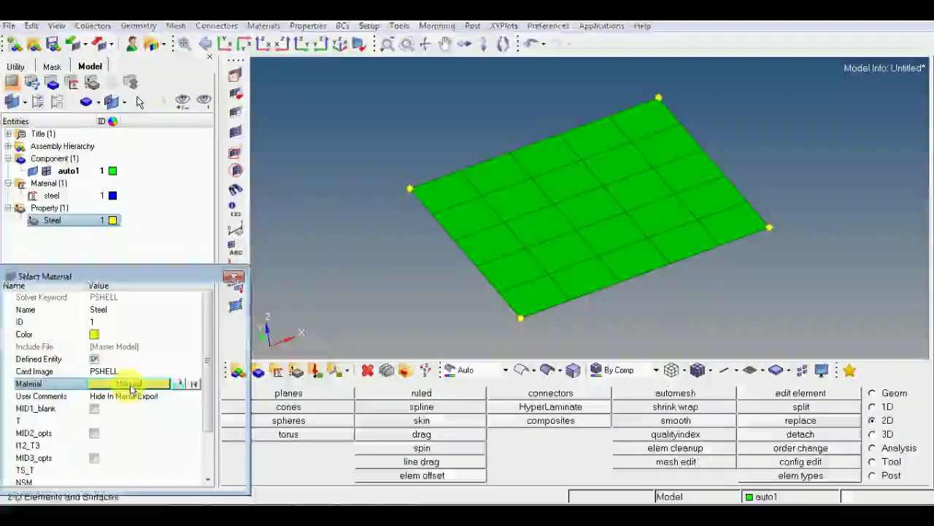
left_click(27, 334)
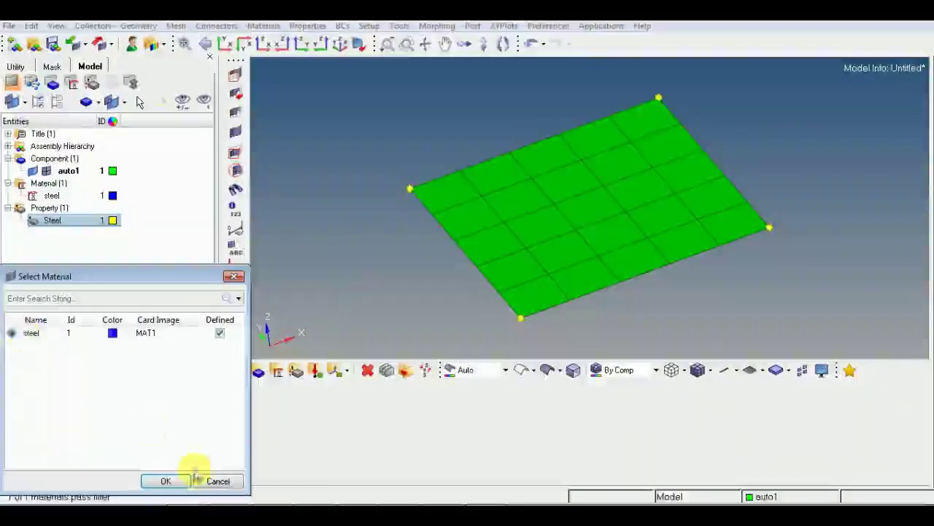
left_click(171, 480)
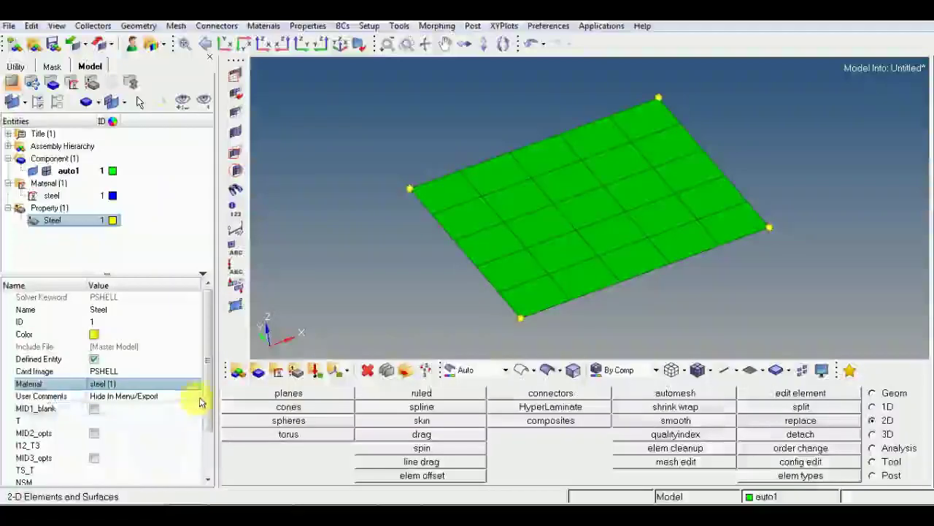
Set the shell thickness T of the Steel property to 5.0
scroll(208, 407, "down", 1)
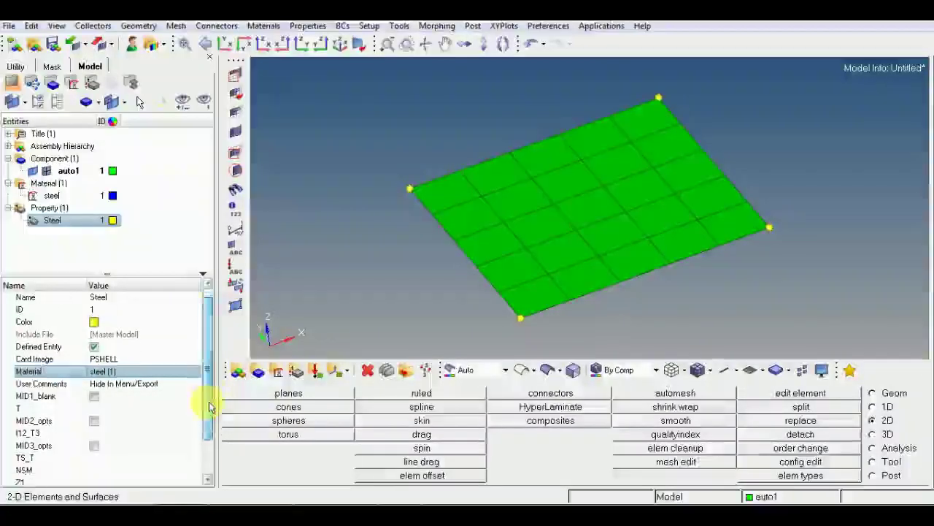
left_click(110, 409)
type("8")
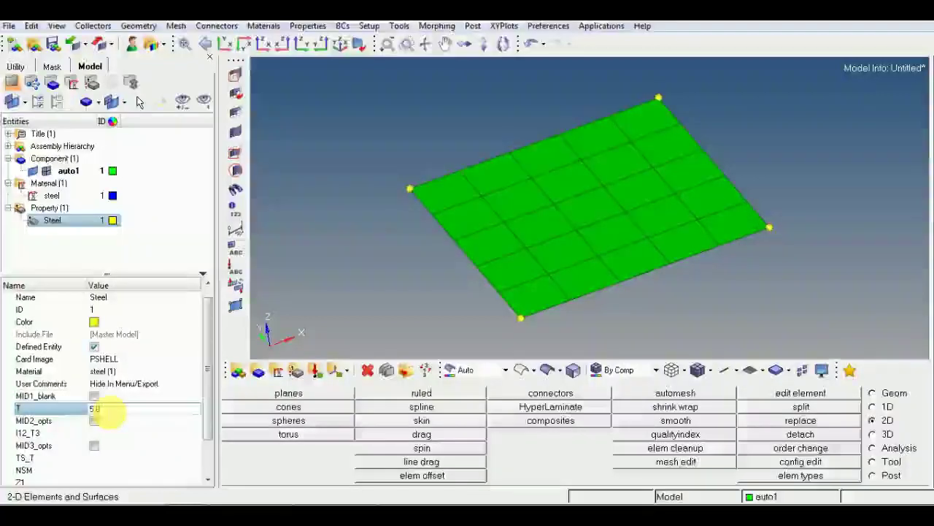
key("Return")
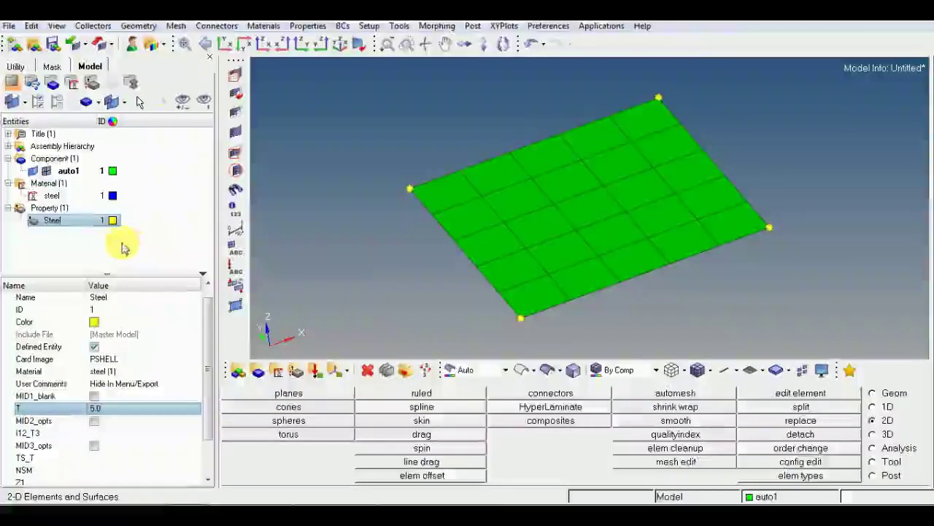
left_click_drag(211, 377, 209, 416)
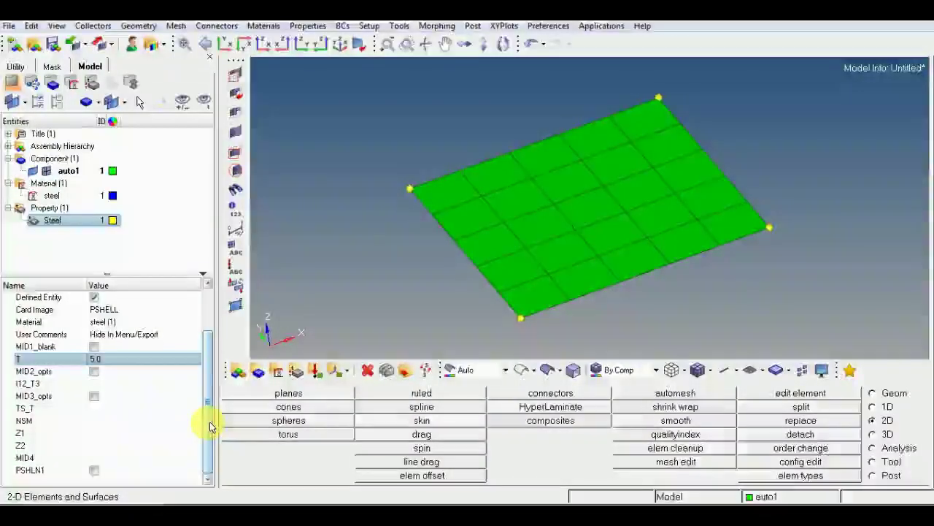
Check the card image options of the Steel property and keep PSHELL selected
scroll(208, 416, "up", 1)
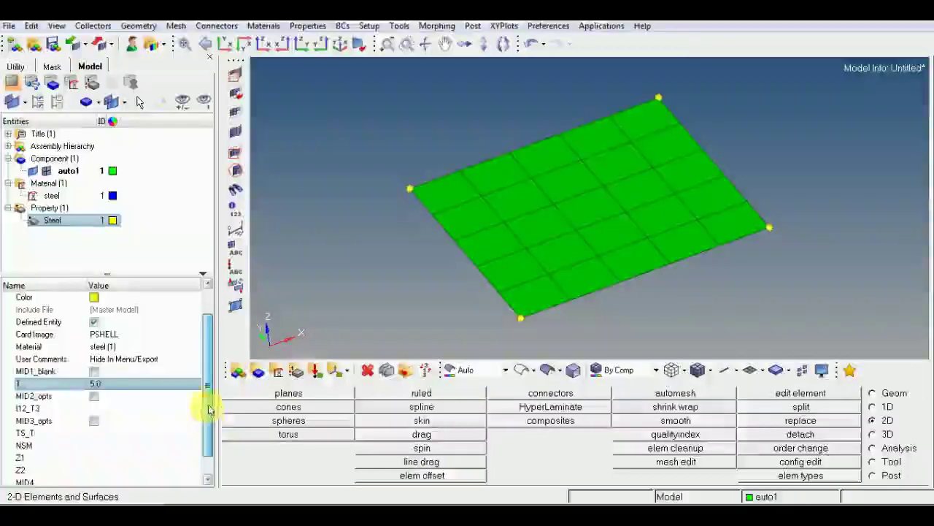
scroll(209, 413, "up", 1)
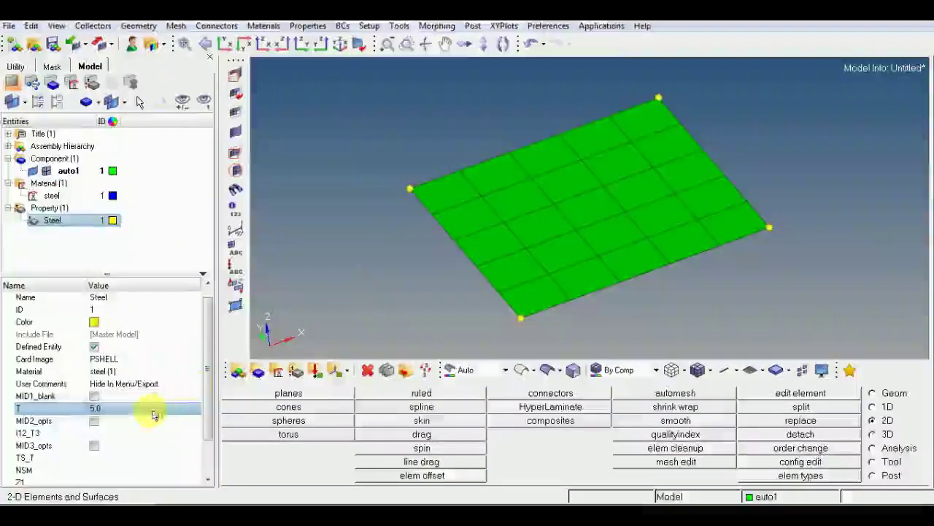
left_click(138, 358)
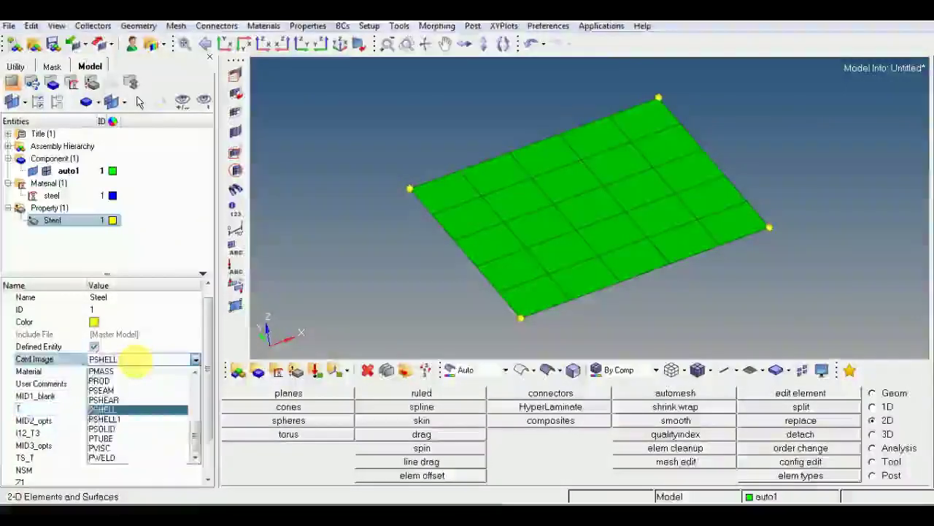
left_click(141, 411)
left_click(133, 242)
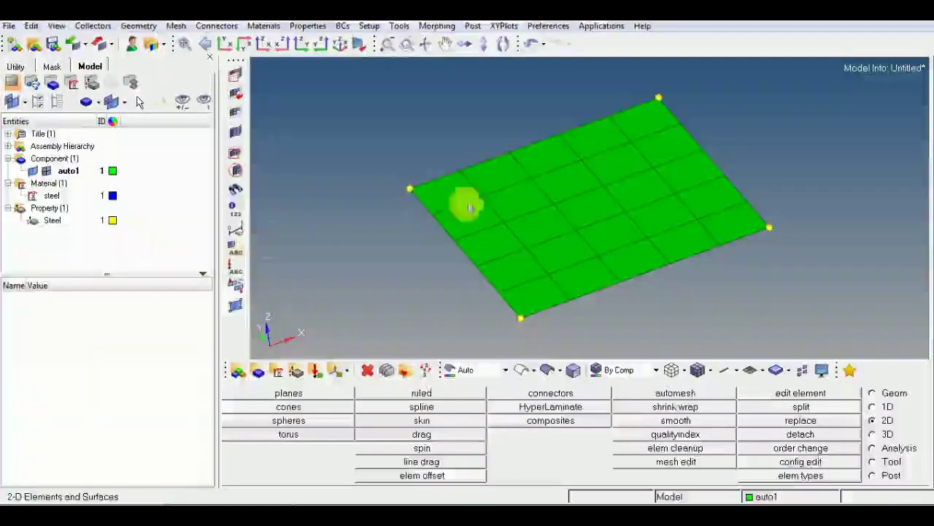
Assign the Steel property to all shell elements of the square mesh
left_click(68, 221)
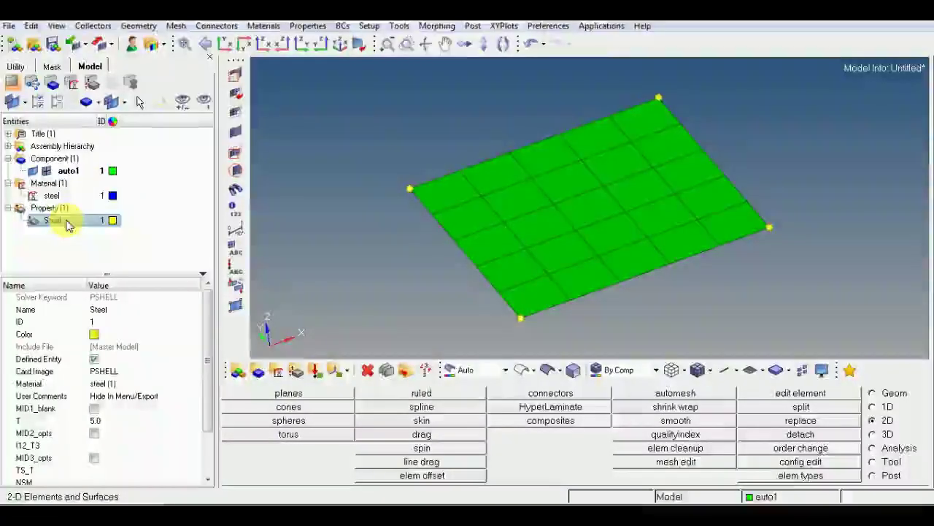
right_click(63, 223)
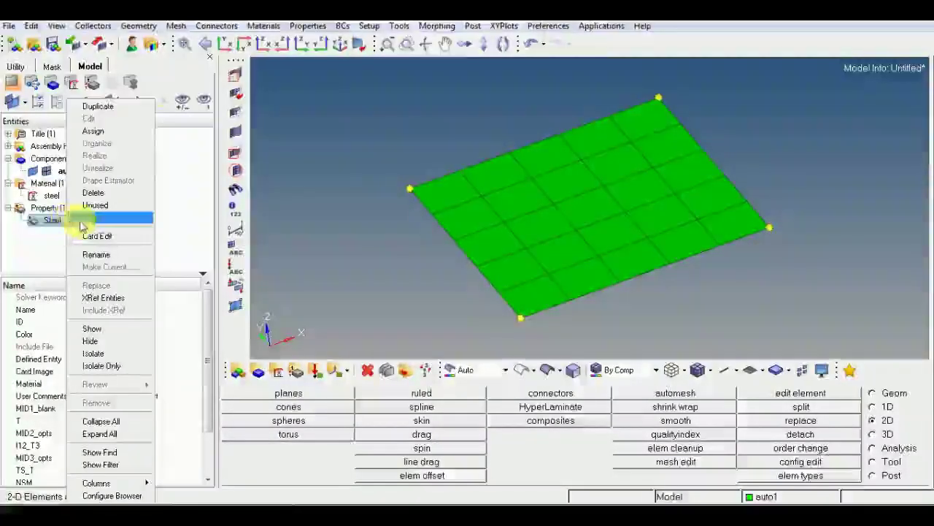
left_click(94, 131)
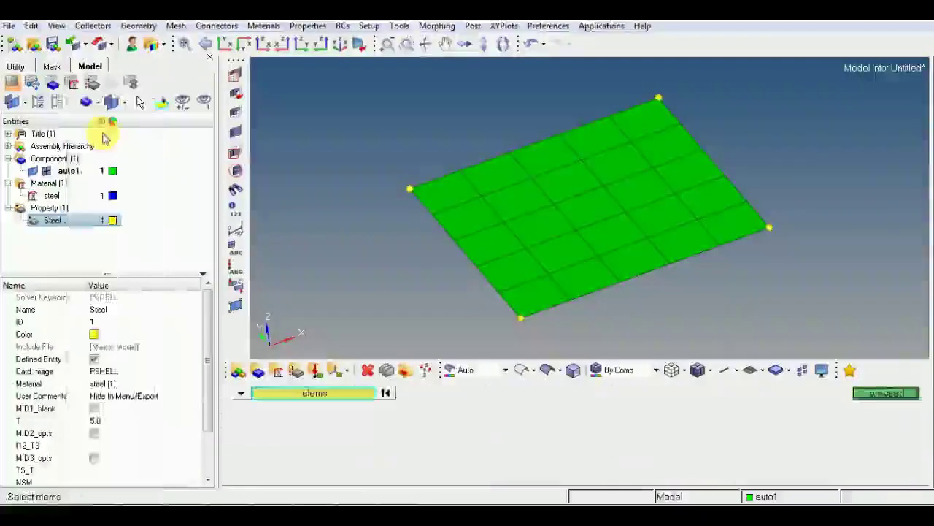
left_click_drag(298, 80, 792, 318, "shift")
left_click_drag(865, 335, 861, 334, "shift")
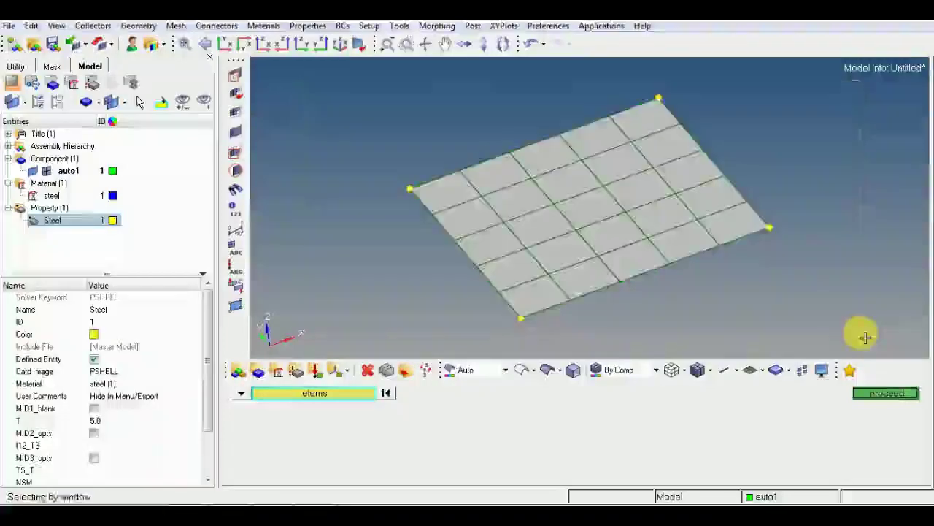
left_click(888, 394)
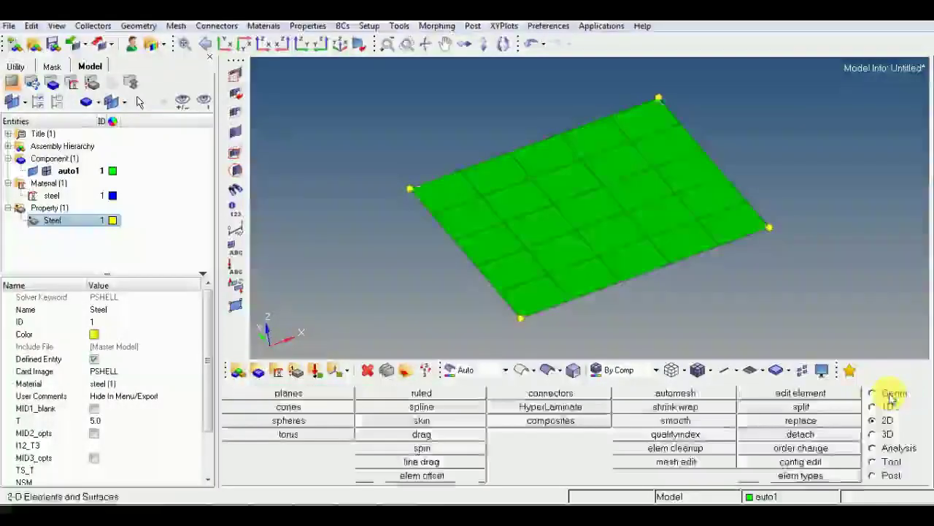
left_click(93, 258)
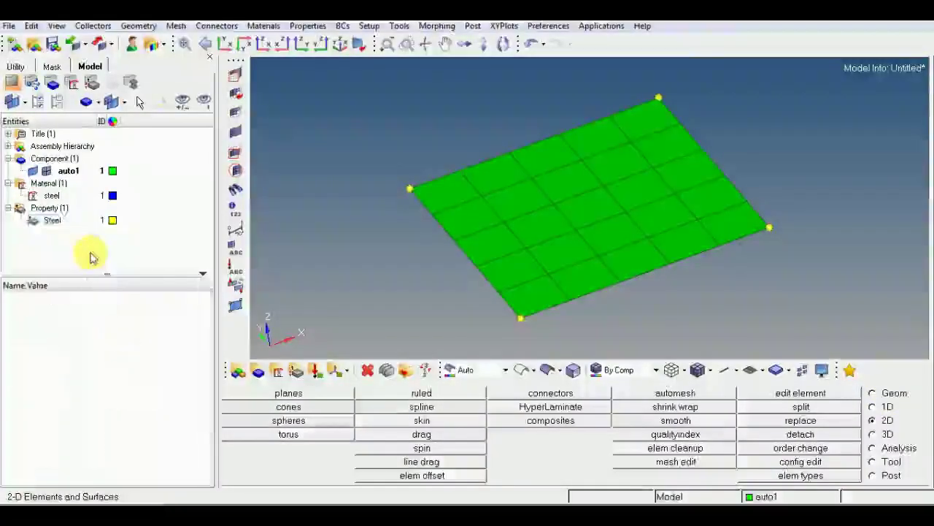
Rename the auto1 component to Plate
left_click(80, 195)
left_click(81, 221)
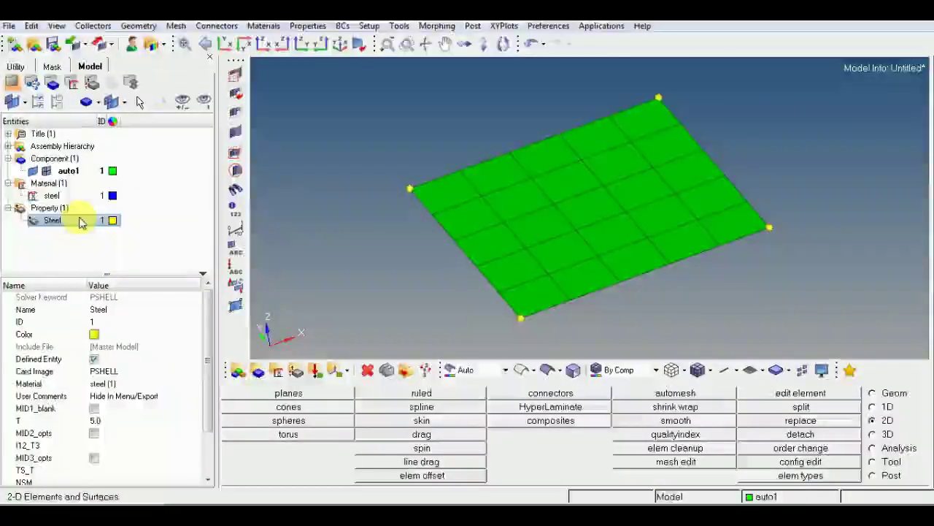
left_click(73, 171)
right_click(76, 171)
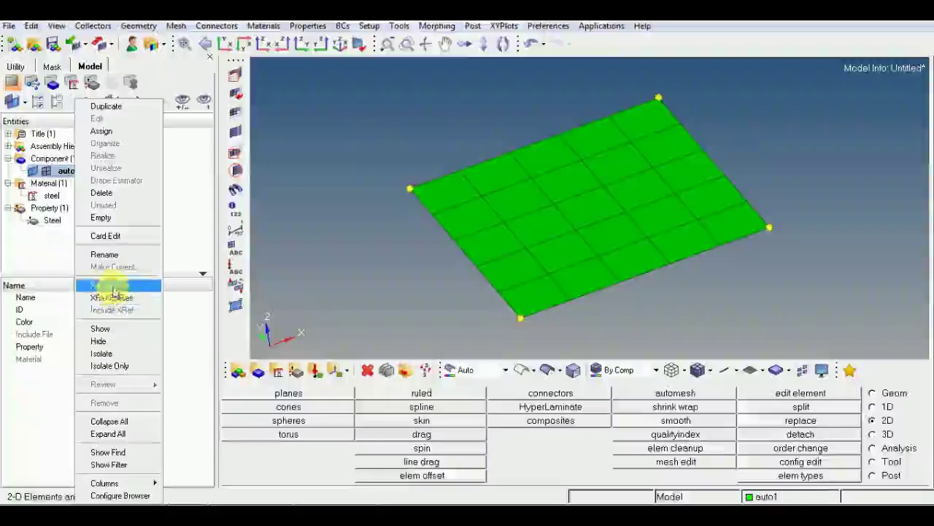
left_click(120, 256)
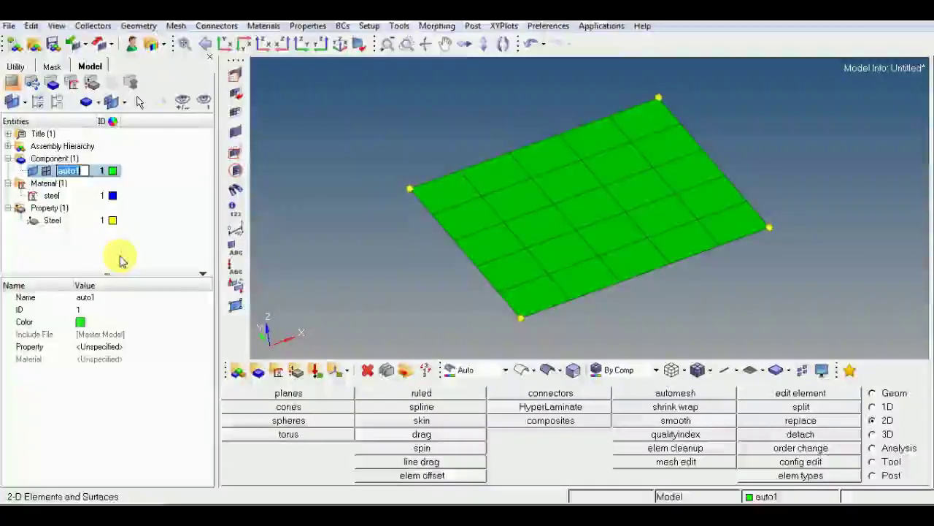
type("Plate")
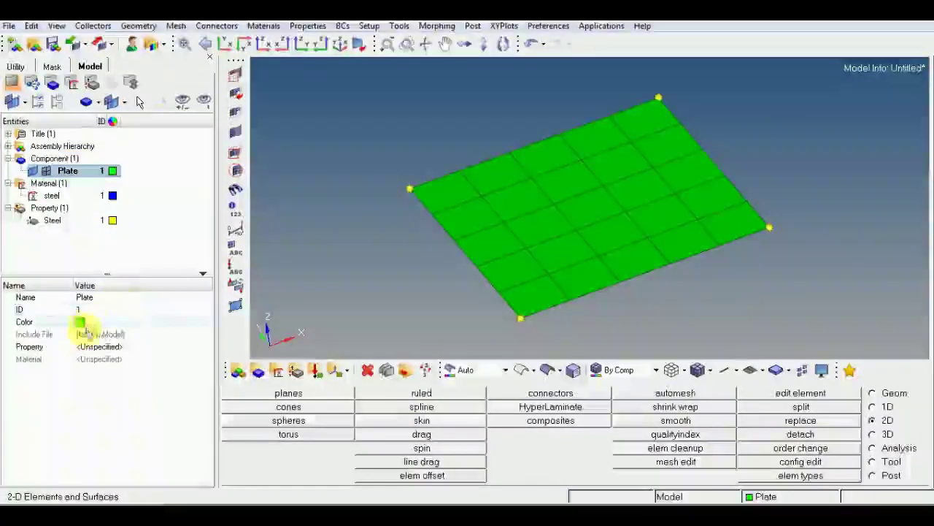
Set the property of the Plate component to Steel
left_click(117, 352)
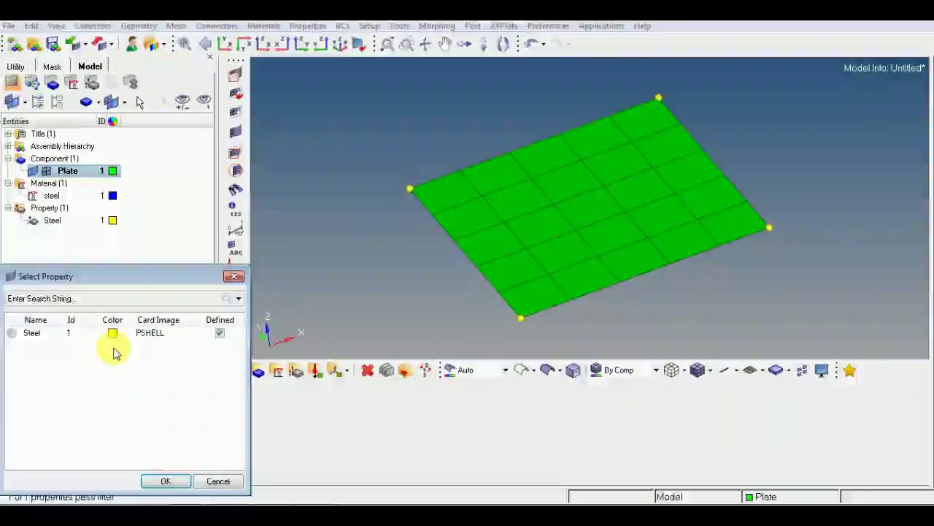
left_click(12, 332)
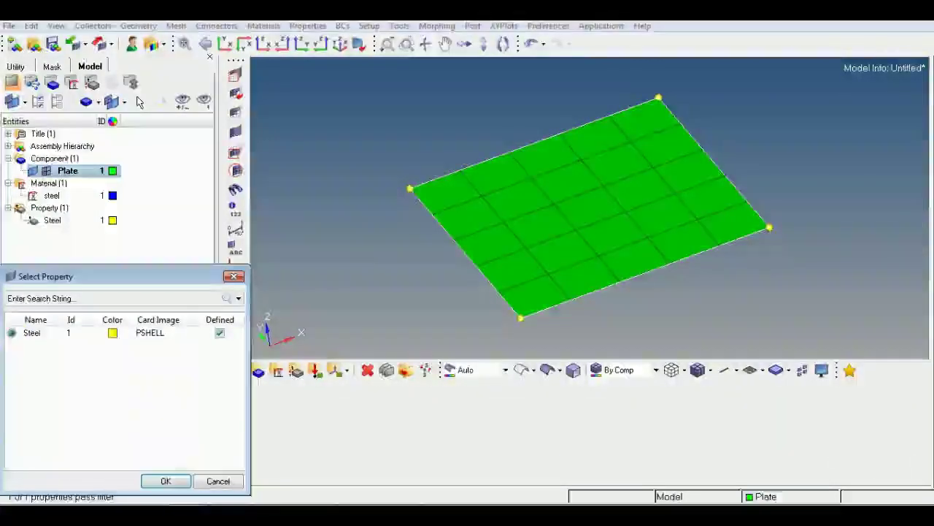
left_click(168, 482)
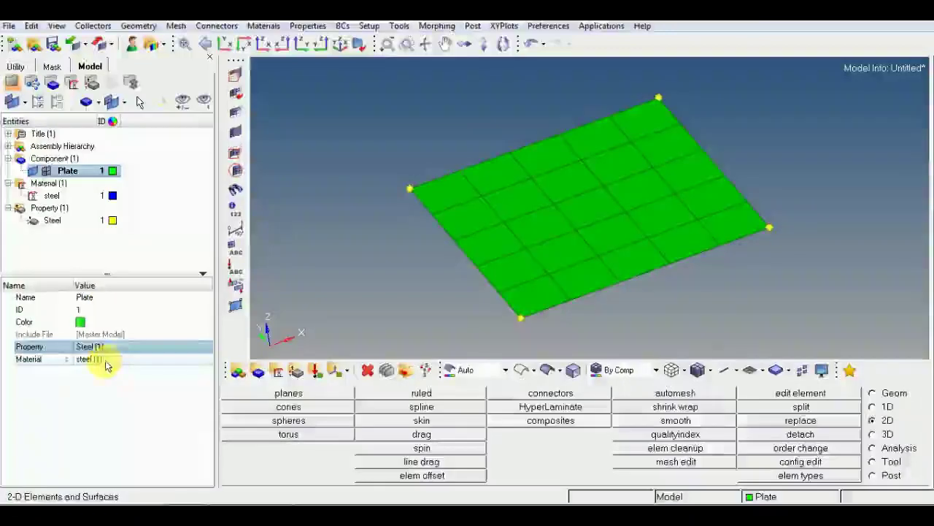
left_click(114, 248)
left_click(527, 229)
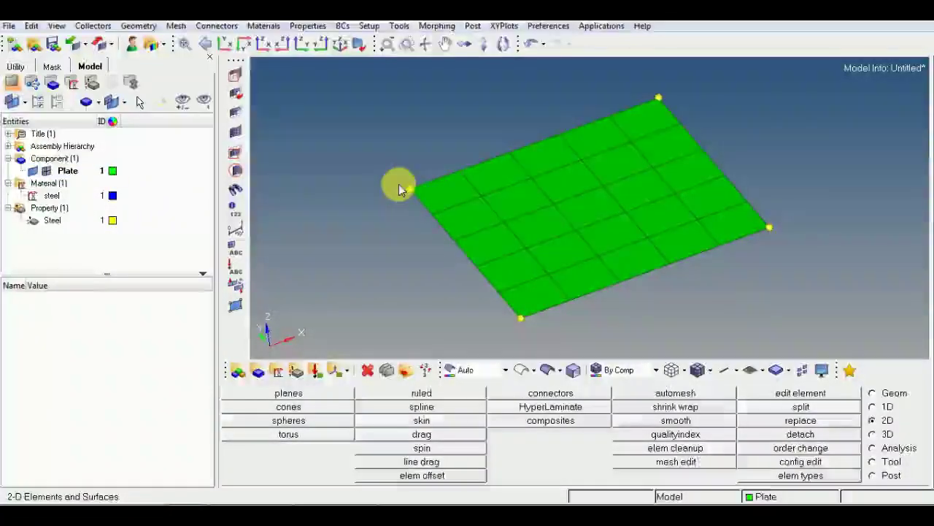
Inspect the plate's thickness in 2D Detailed Element Representation and restore the 2D Traditional Element Representation
key("alt")
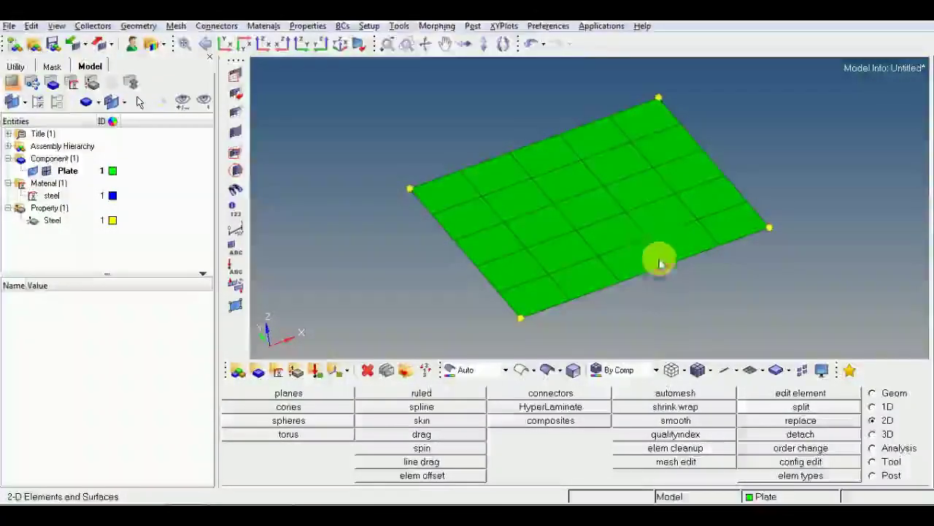
left_click_drag(621, 325, 496, 269, "ctrl")
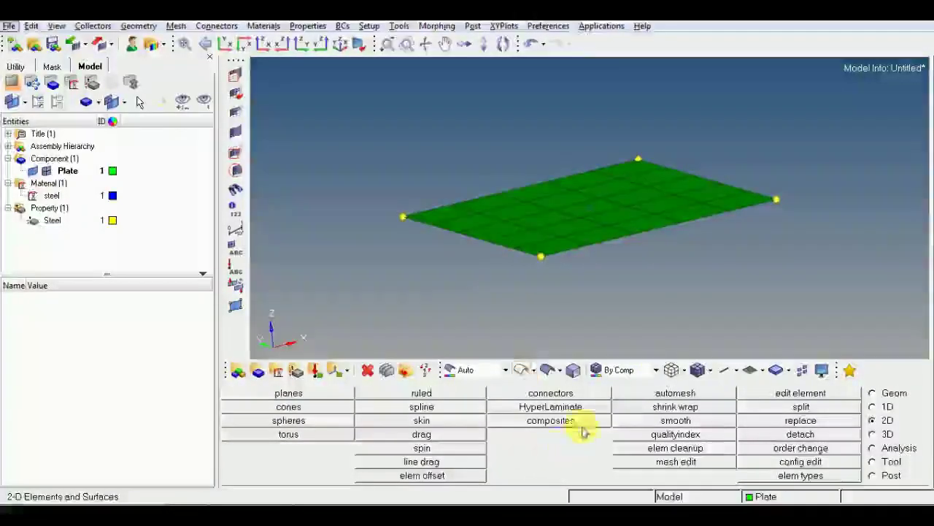
left_click(764, 372)
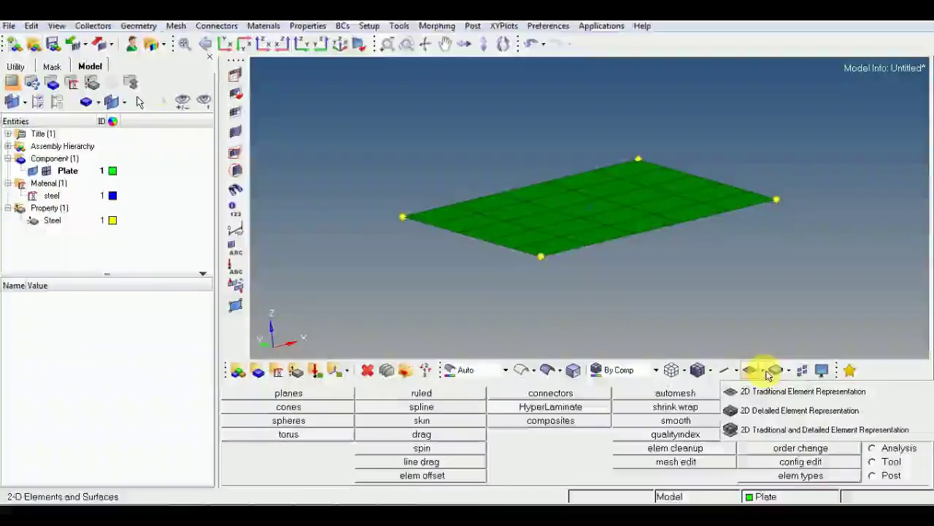
left_click(780, 410)
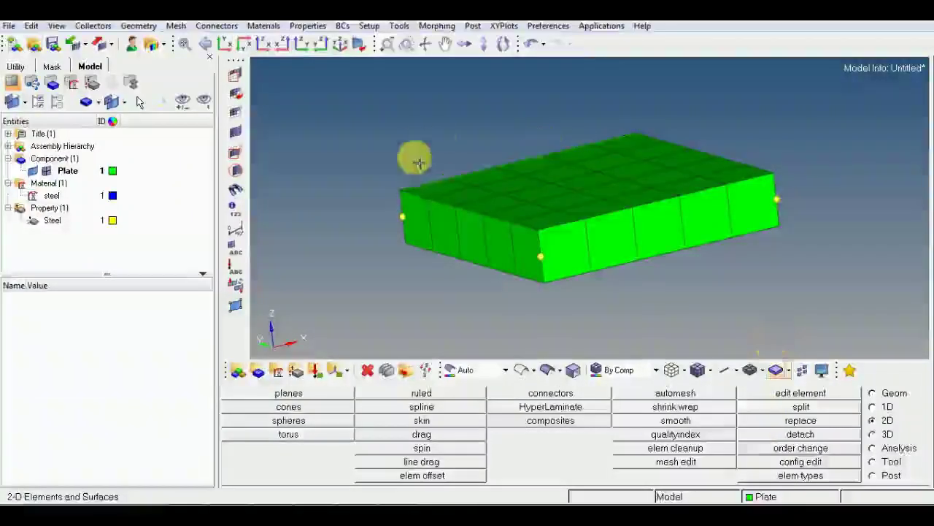
left_click_drag(474, 241, 538, 244, "ctrl")
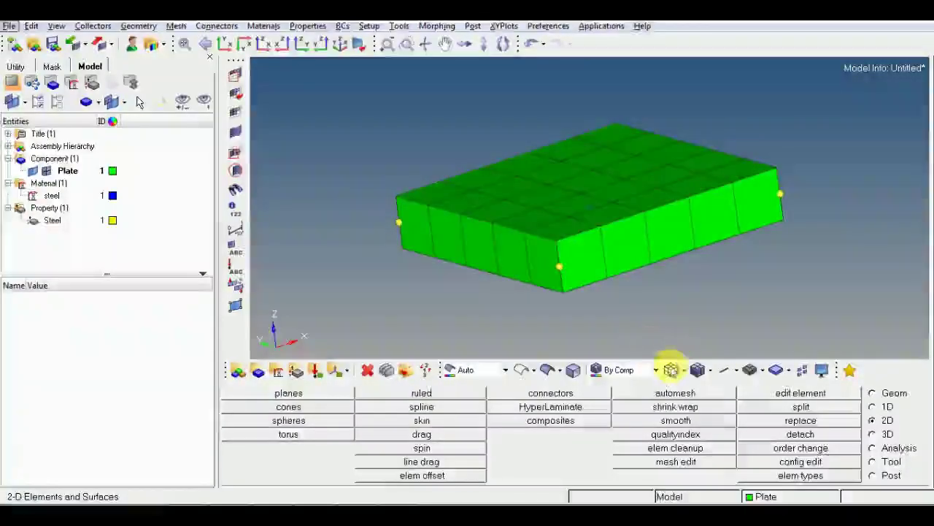
left_click(764, 371)
left_click(762, 391)
mouse_move(579, 167)
left_mouse_down("ctrl")
mouse_move(598, 177)
mouse_move(569, 207)
left_mouse_up("ctrl")
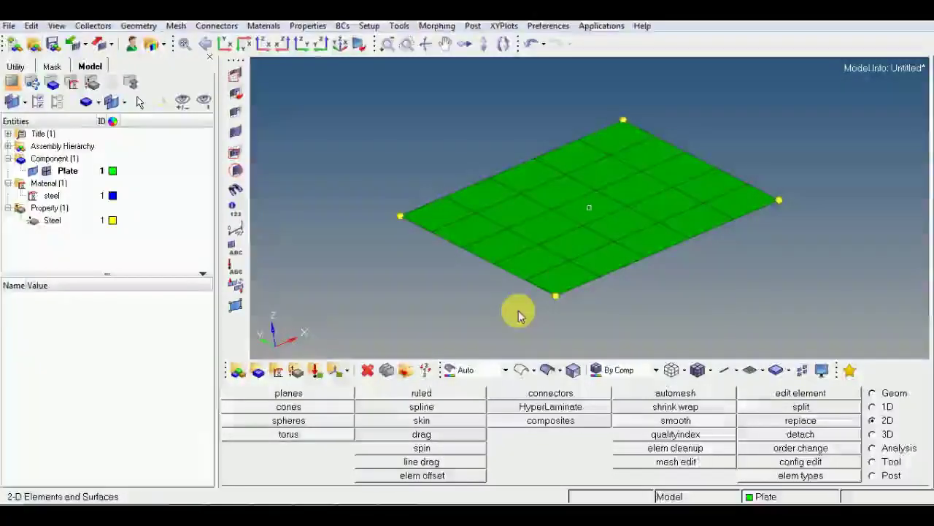
Clear all temporary nodes from the corners of the plate
key("shift+F2")
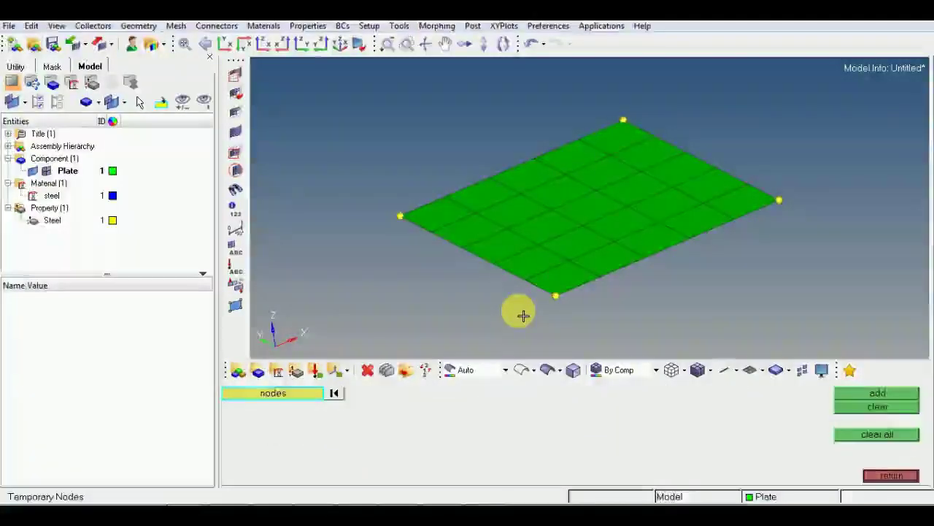
left_click(879, 436)
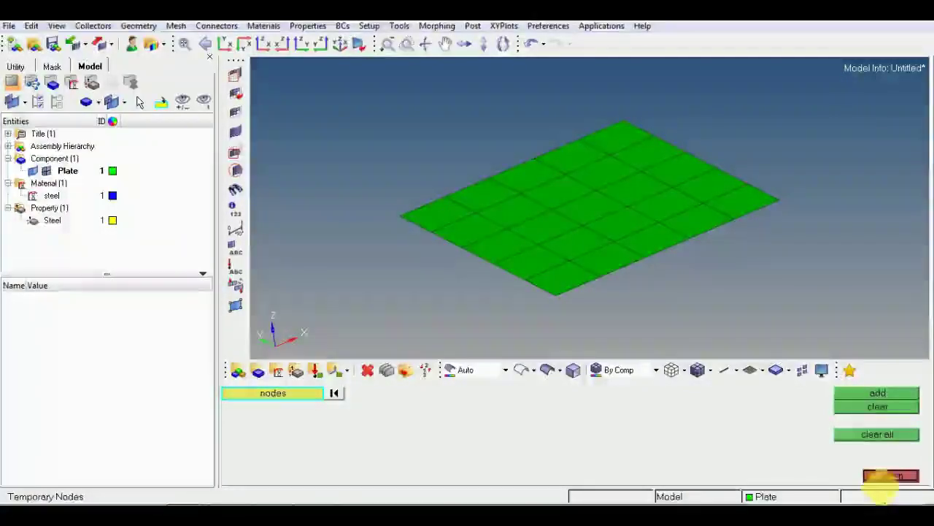
left_click(888, 475)
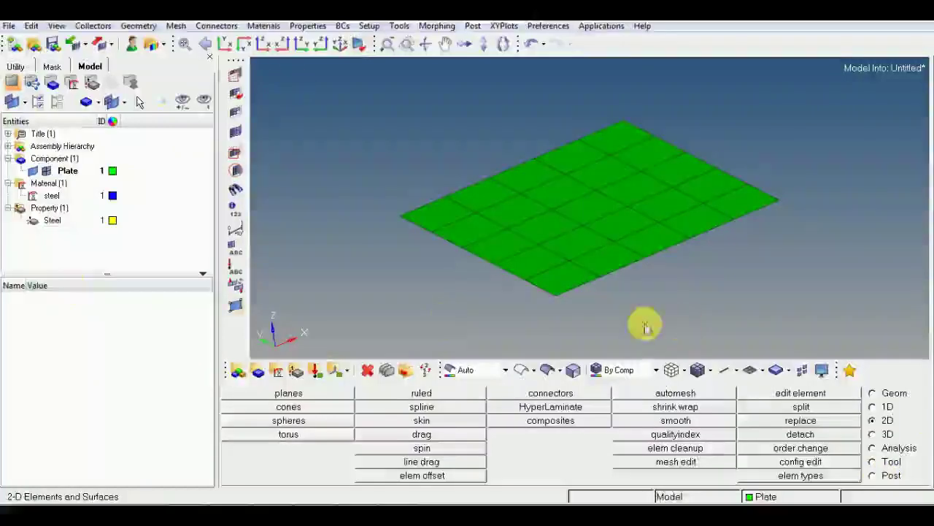
Create a new load collector named Constrain in the model tree
right_click_drag(581, 206, 555, 213, "ctrl")
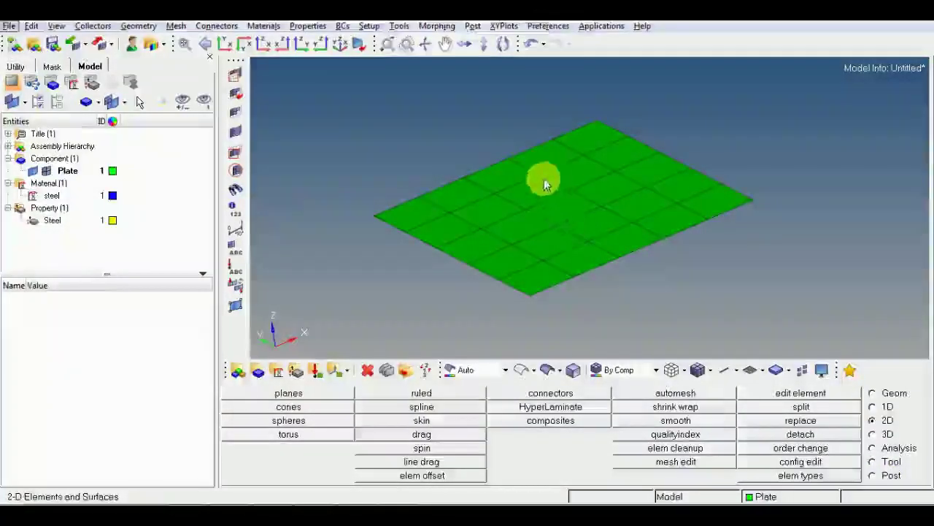
right_click(63, 246)
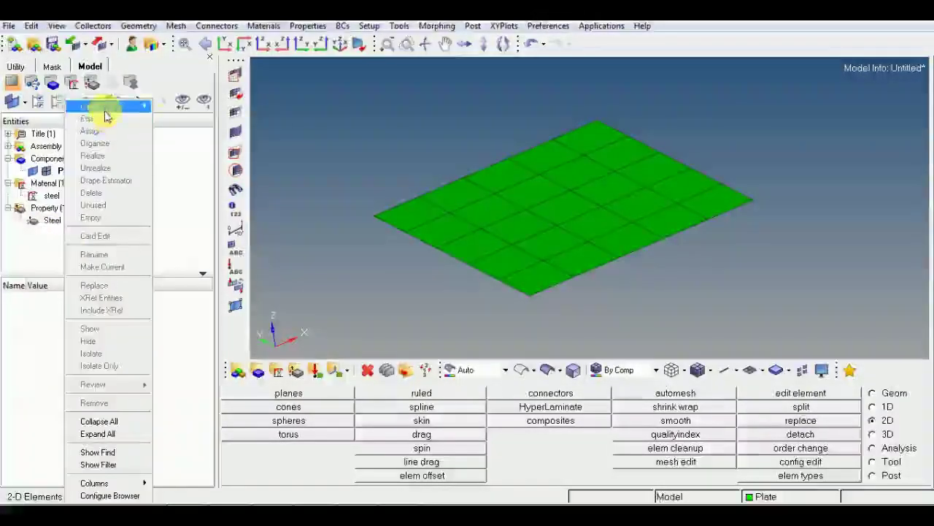
mouse_move(103, 108)
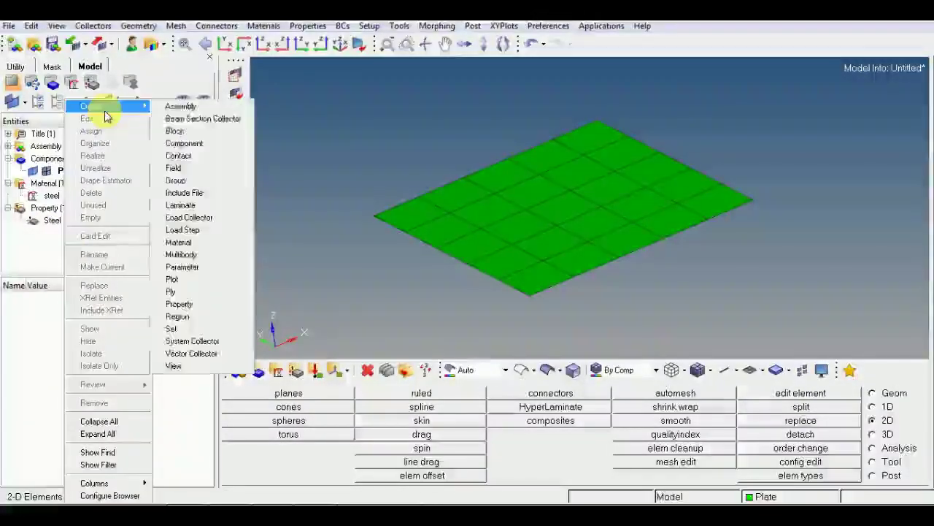
left_click(213, 218)
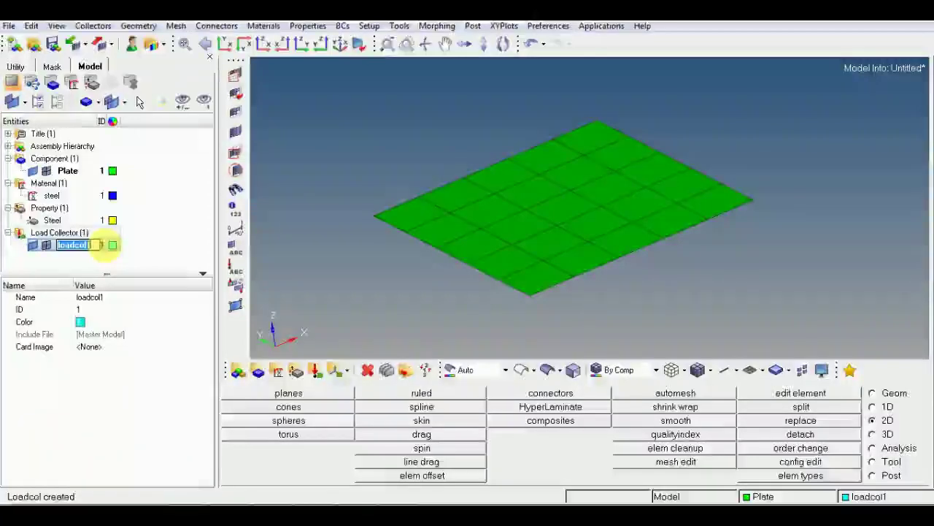
type("Constrain")
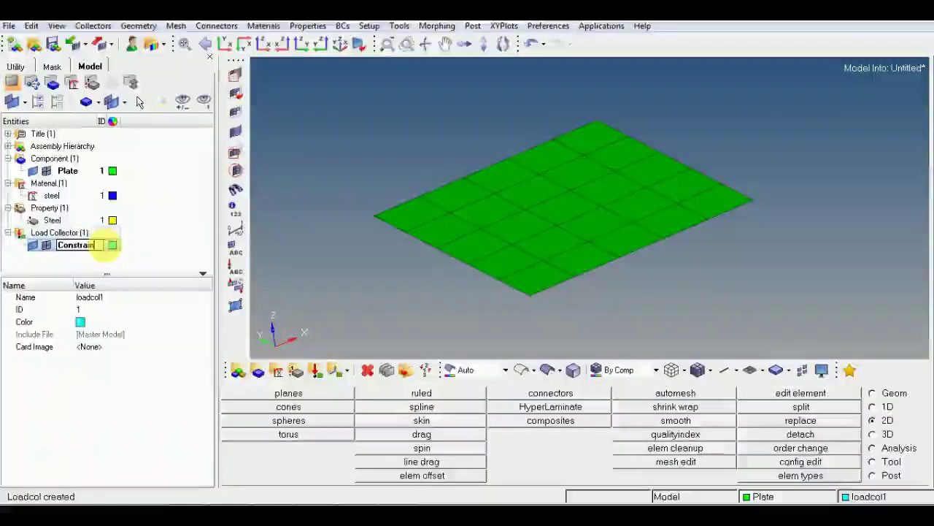
key("Return")
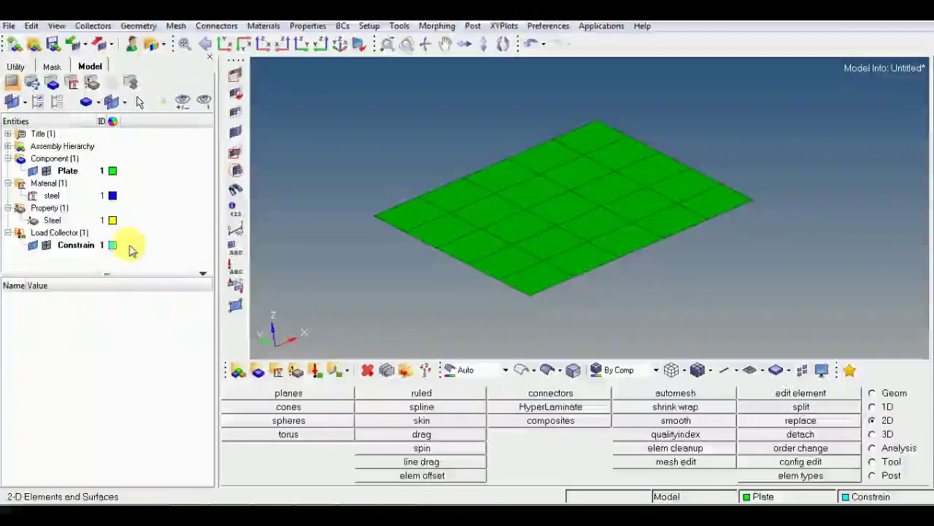
Create SPC constraints fixing dof1 through dof6 at the four corner nodes of the plate
left_click(889, 451)
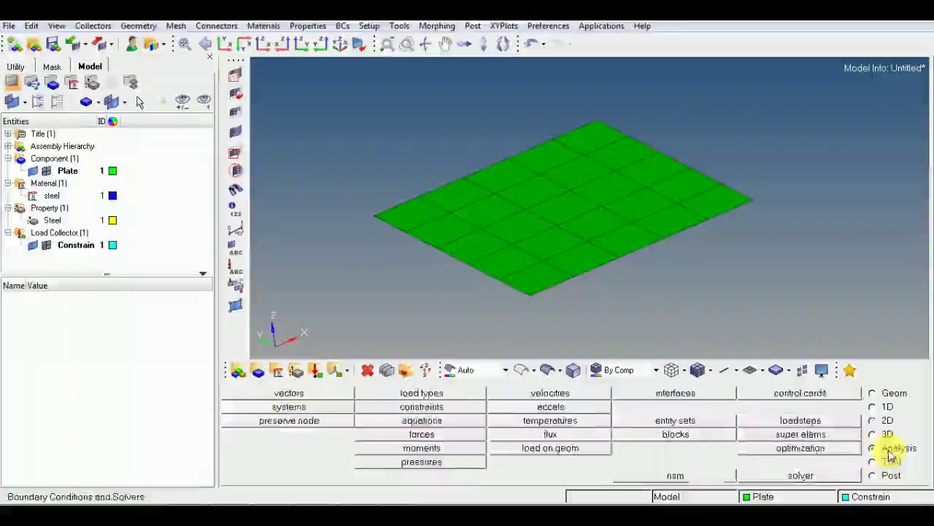
left_click(413, 409)
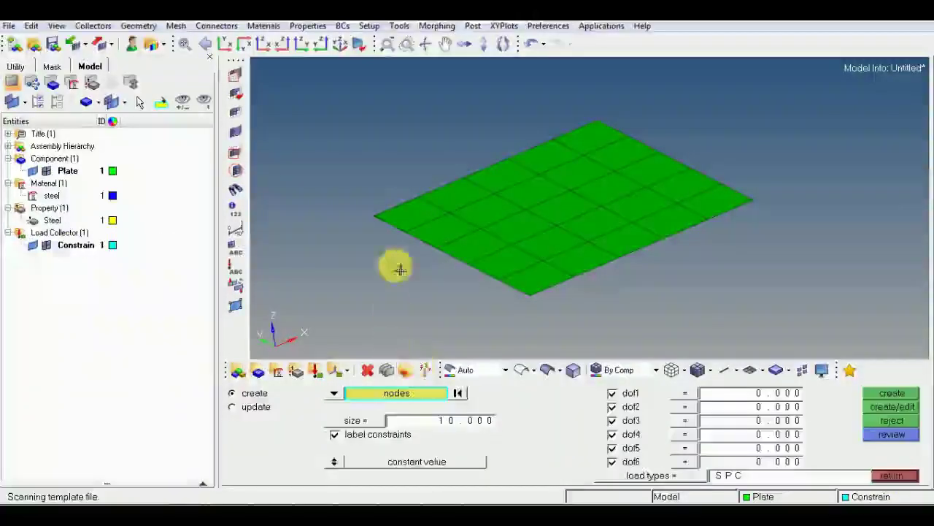
left_click(374, 216)
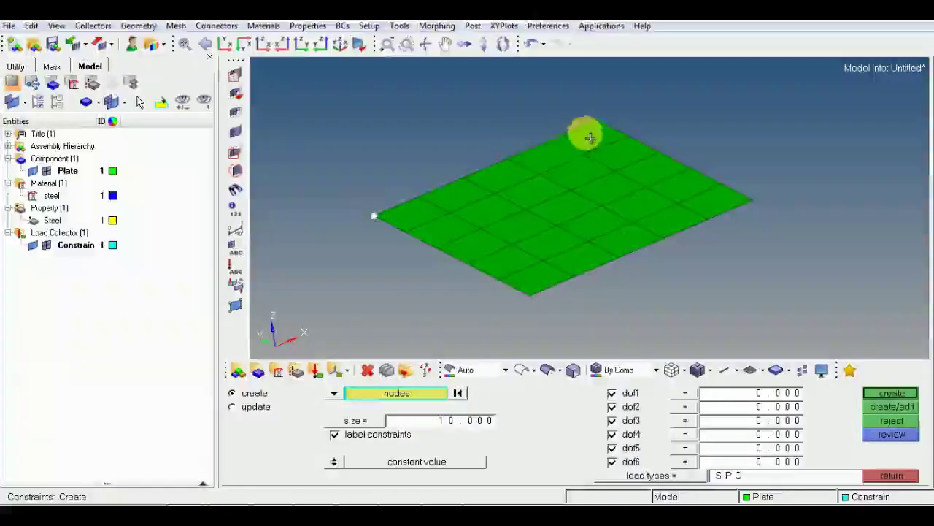
left_click(600, 124)
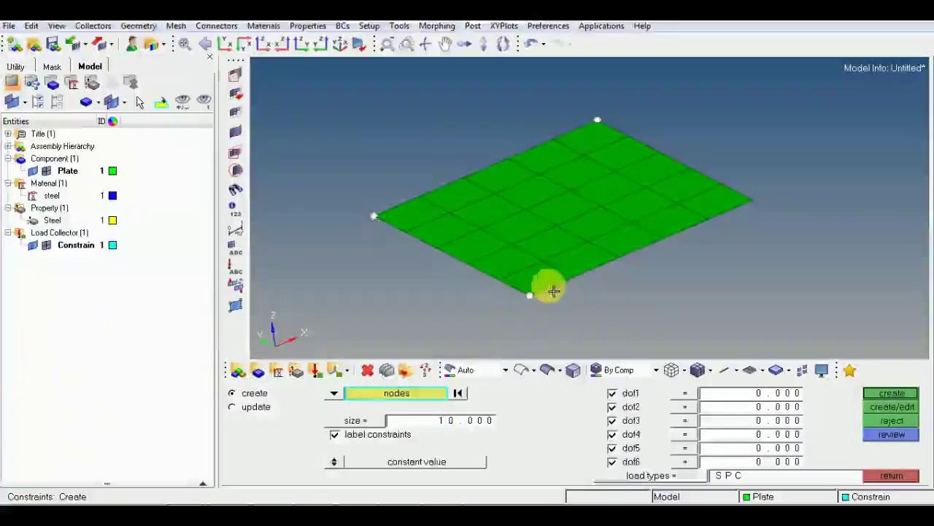
left_click(752, 200)
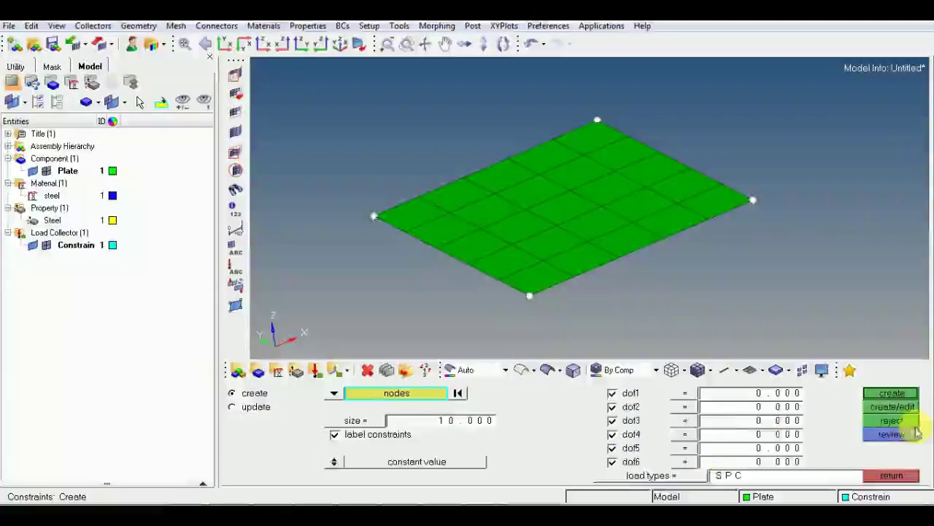
left_click(895, 393)
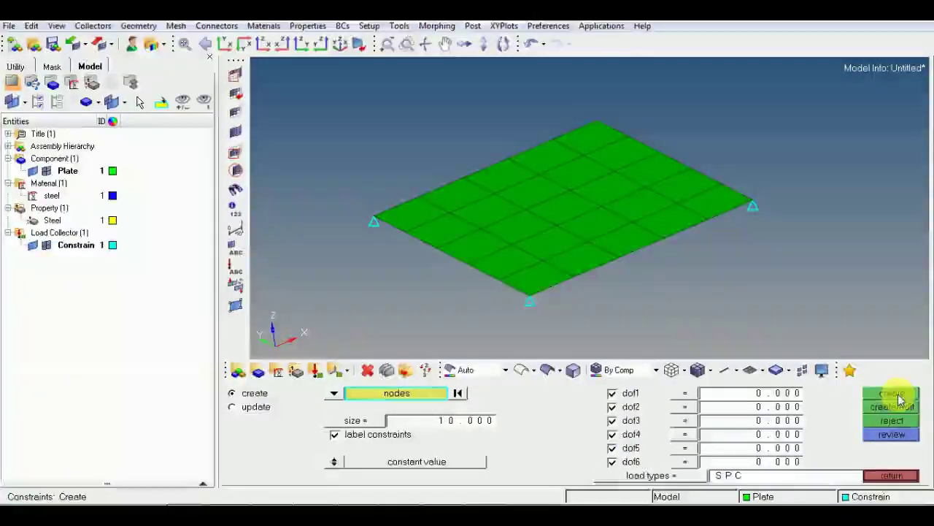
Set the display size of the constraint symbols to 20 and finish defining constraints
left_click(449, 422)
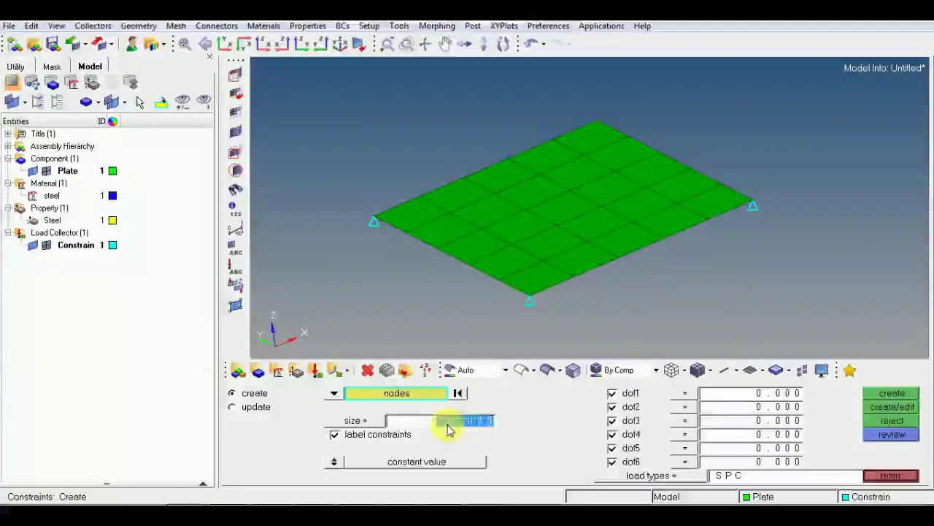
type("20")
key("Return")
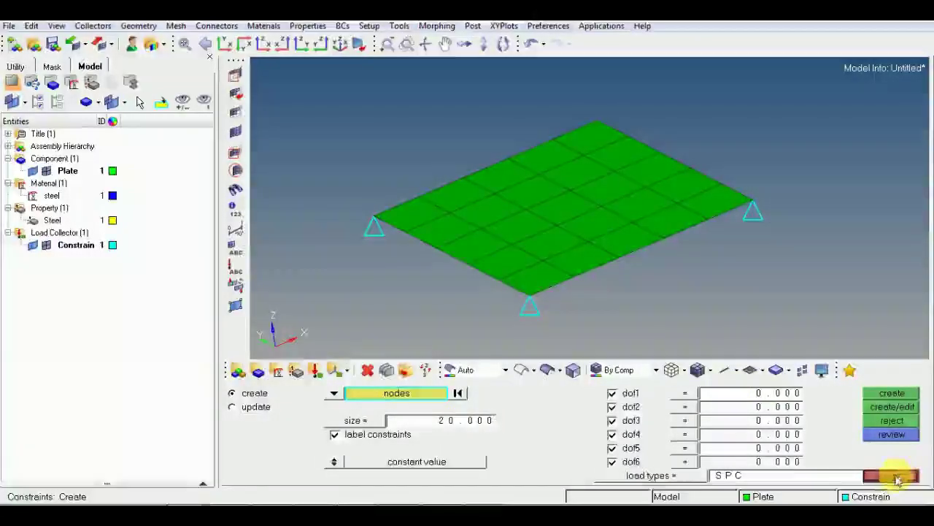
left_click(895, 476)
Create a new load collector named Force in the model tree
right_click(137, 250)
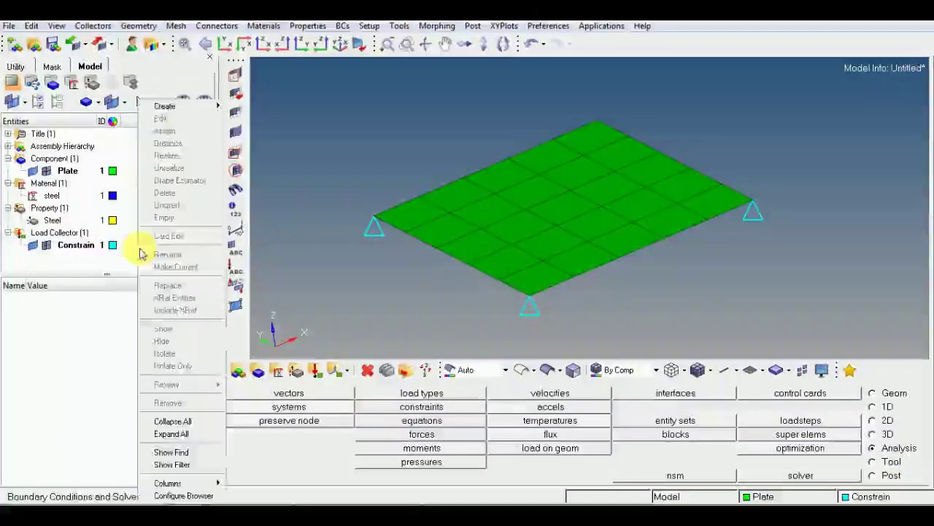
mouse_move(159, 105)
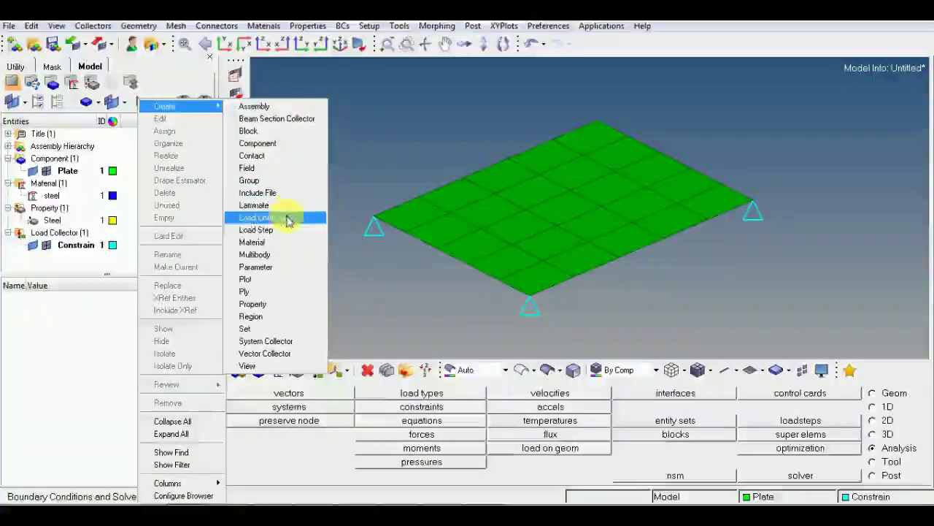
left_click(287, 222)
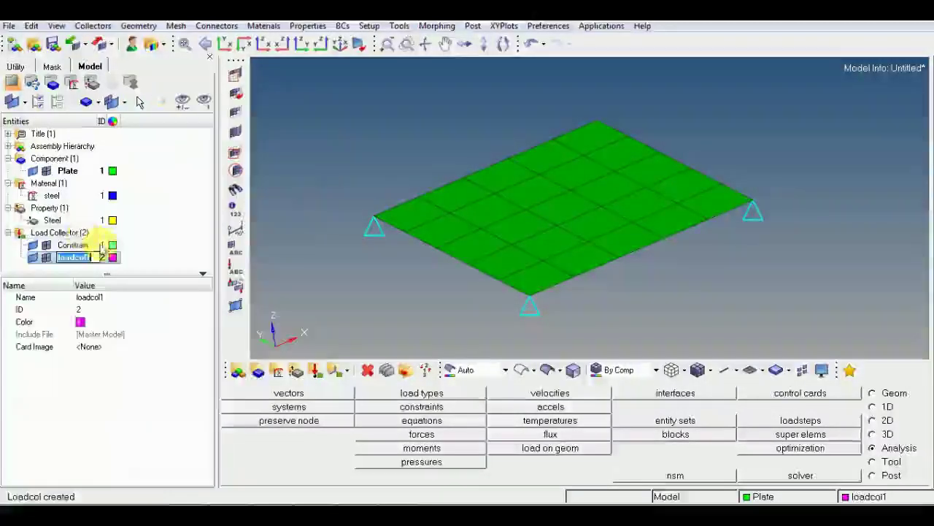
type("Force")
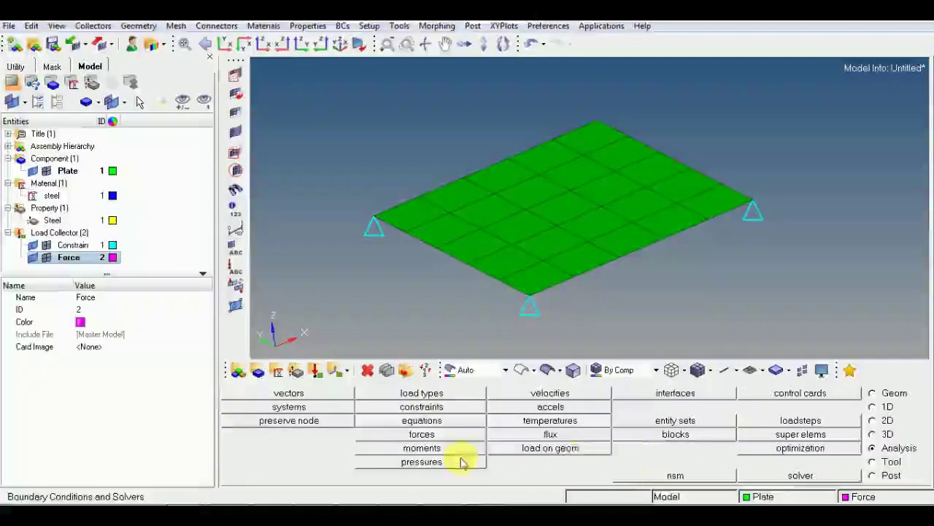
Create forces of magnitude -5.000 along the global z-axis at the four corner nodes of the plate's central element
left_click(421, 434)
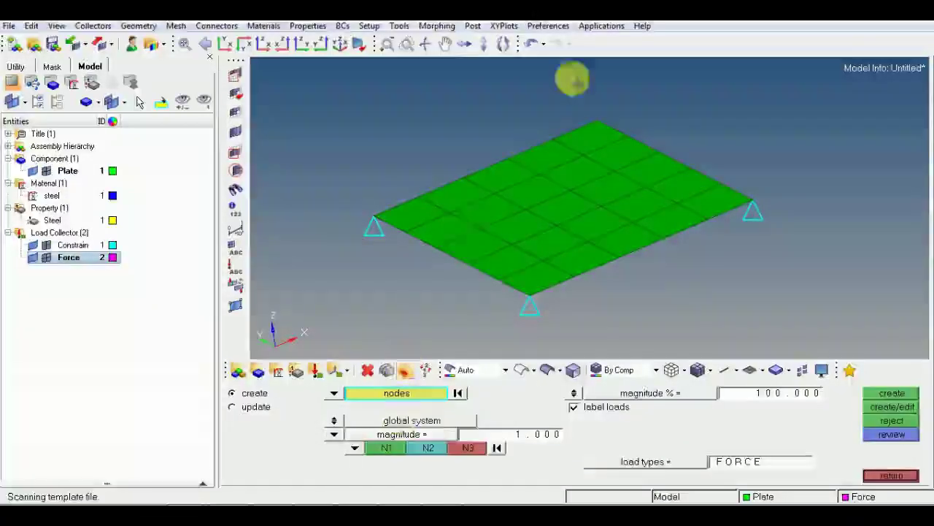
left_click(526, 209)
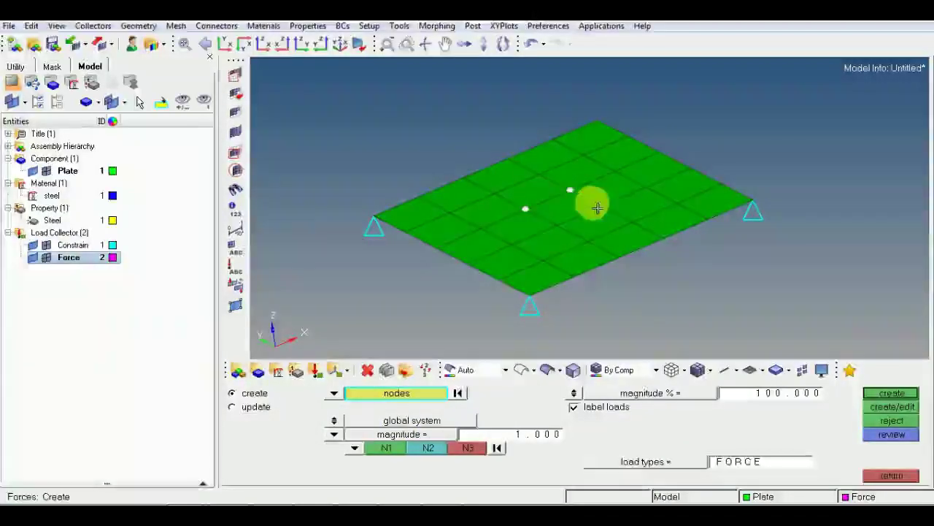
left_click(598, 207)
left_click(558, 223)
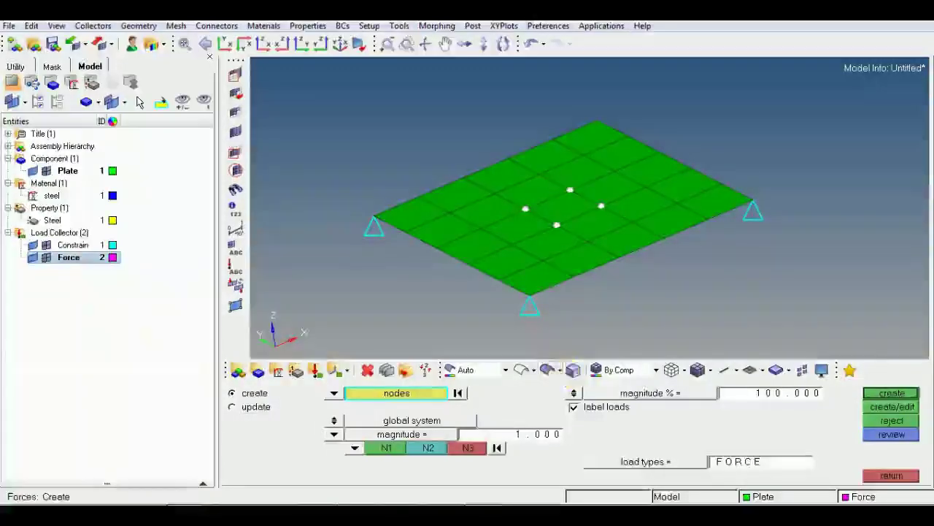
left_click(528, 441)
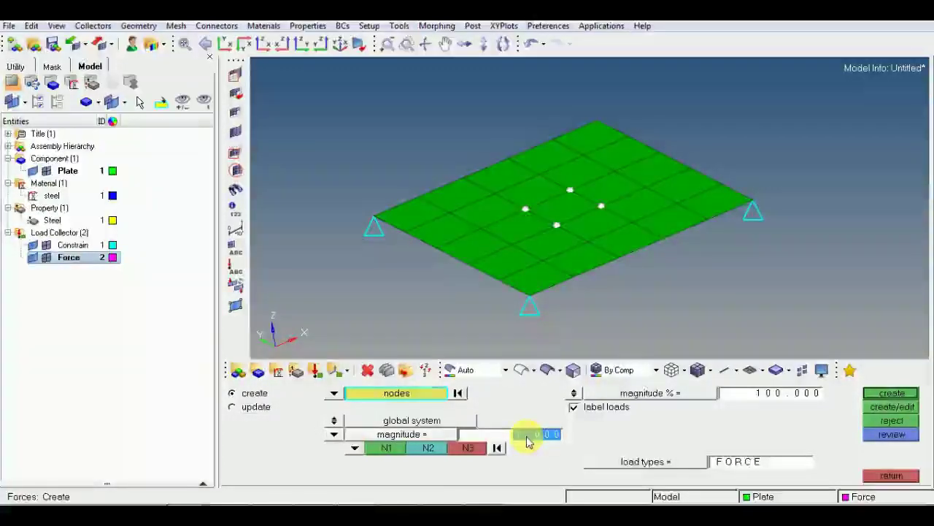
type("5")
type("0000")
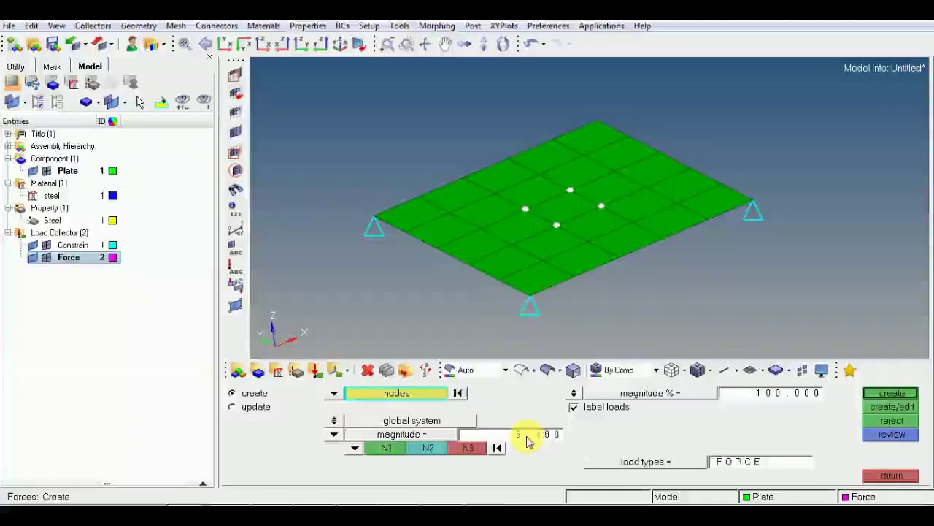
left_click(352, 449)
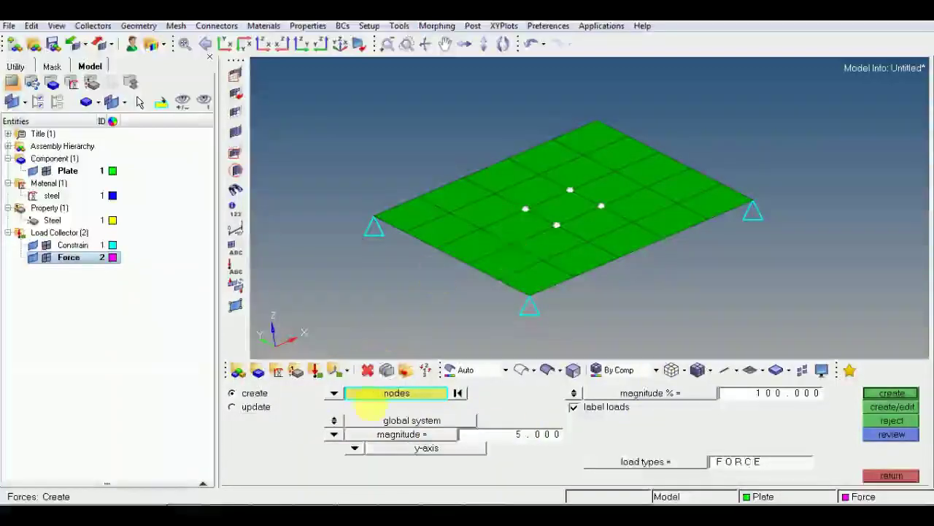
left_click(515, 434)
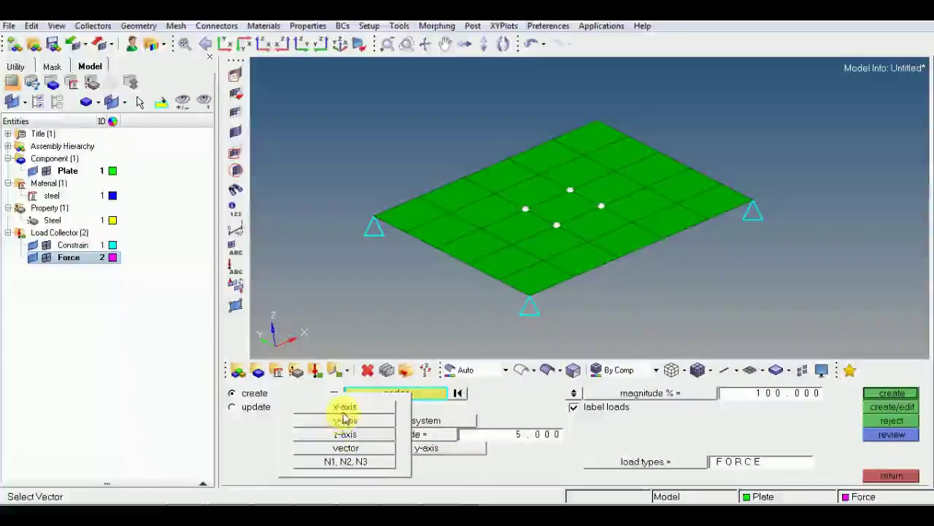
double_click(525, 434)
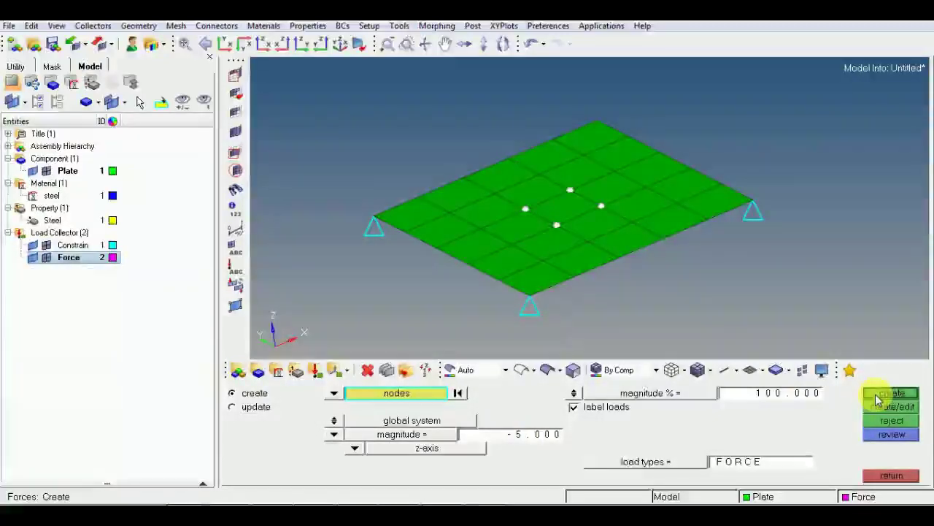
Show the labels of the forces and constraints on the plate and finish defining forces
left_click_drag(547, 194, 606, 206, "ctrl")
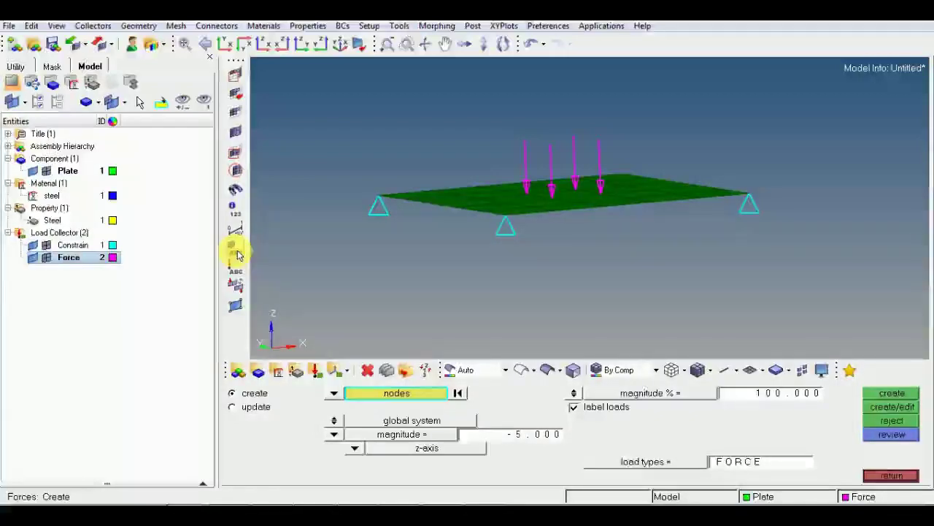
left_click(236, 267)
left_click_drag(757, 179, 522, 214, "ctrl")
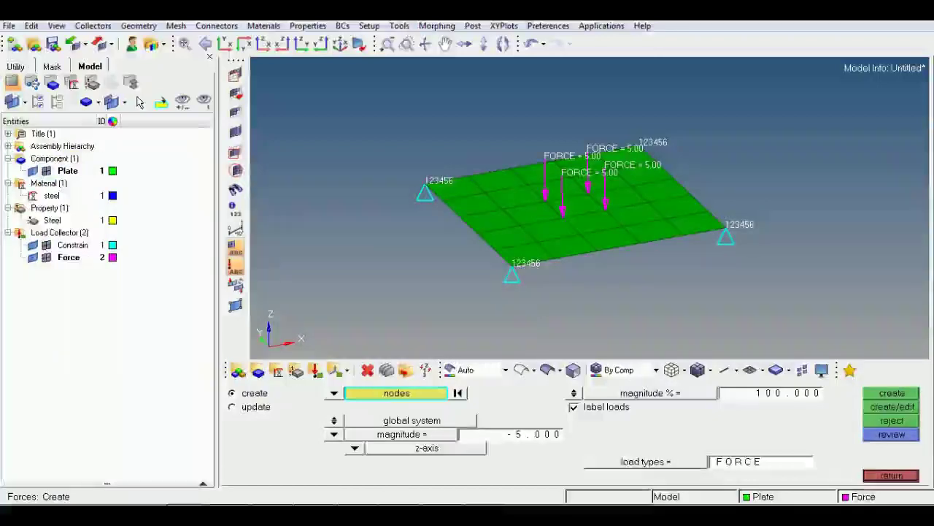
left_click(892, 474)
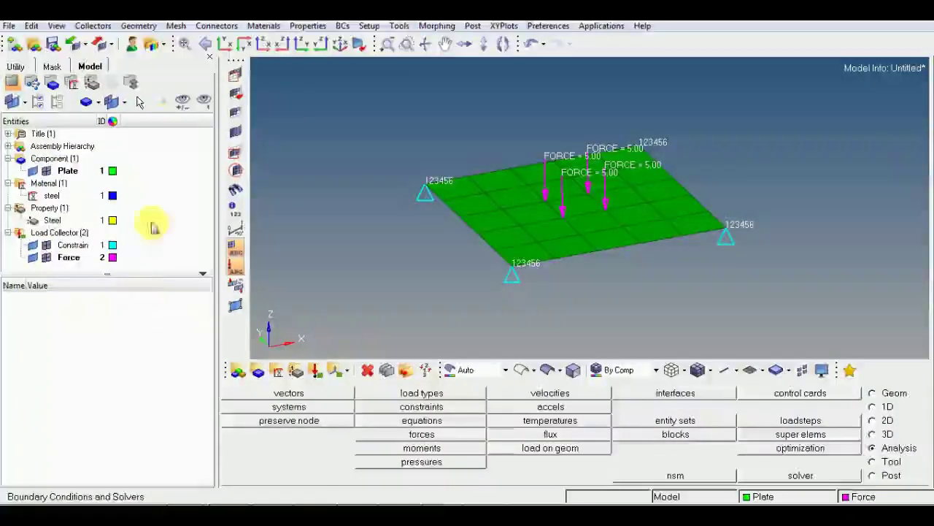
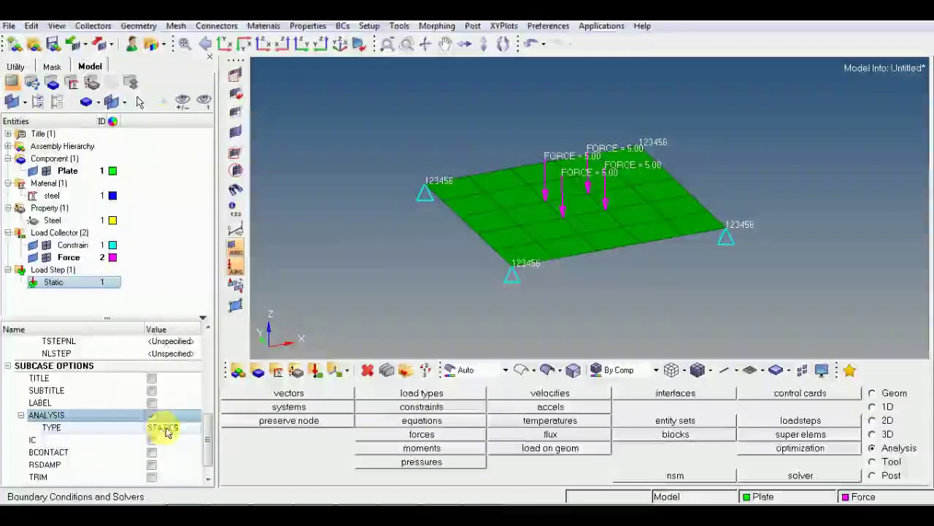
Enable output for the Static load step and request displacement results with the sorting option
scroll(209, 442, "down", 1)
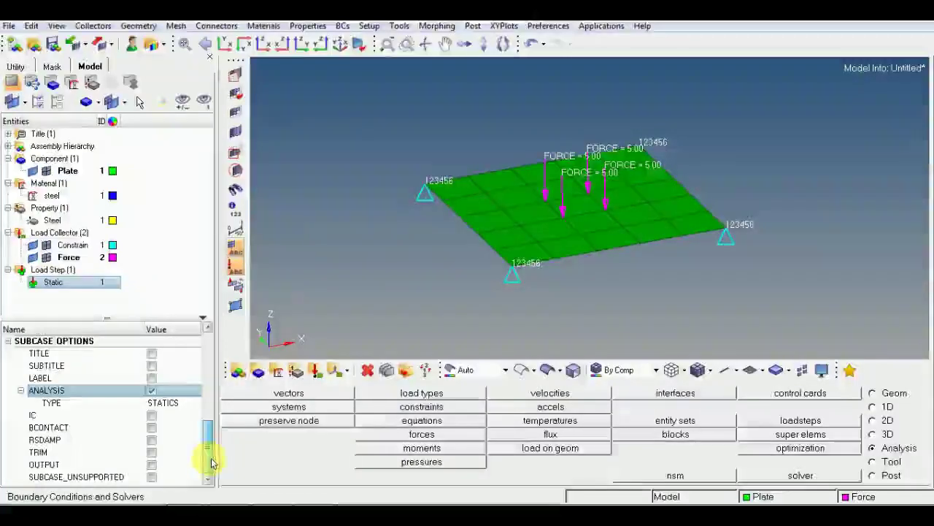
left_click(152, 465)
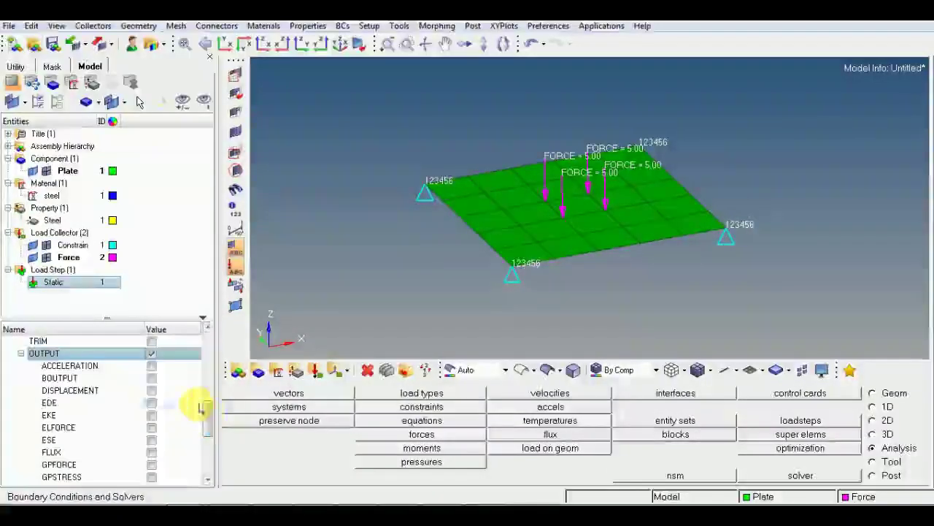
left_click(152, 391)
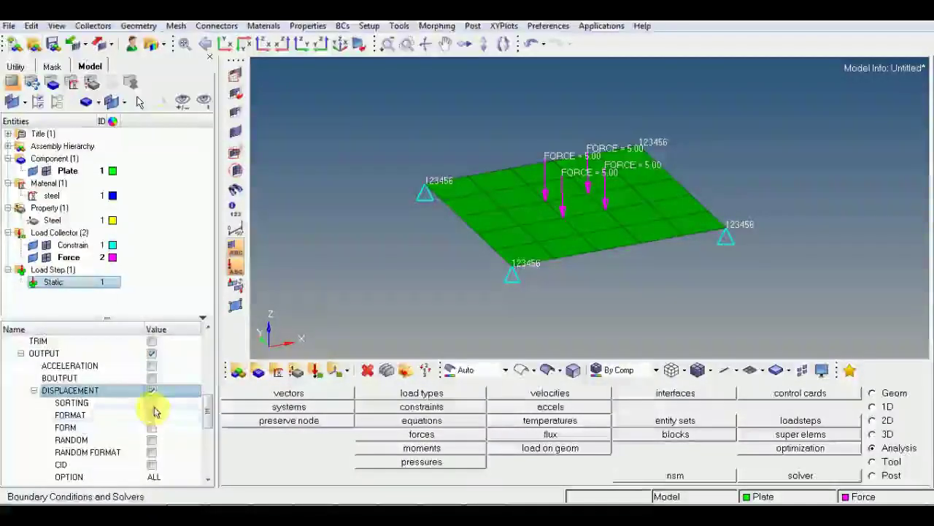
left_click(152, 403)
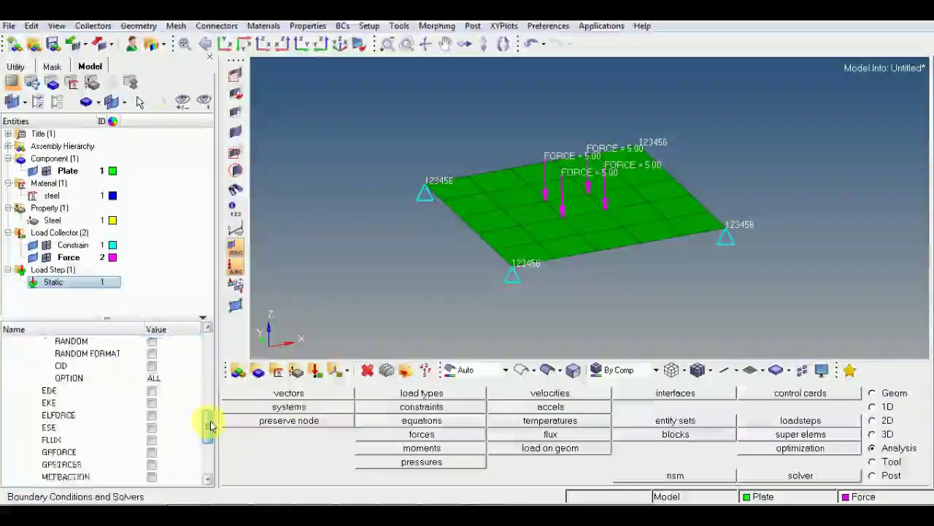
Request stress output for the Static load step with SORT1 sorting, PRINT format, REAL form and VONMISES stress
left_click_drag(212, 439, 213, 445)
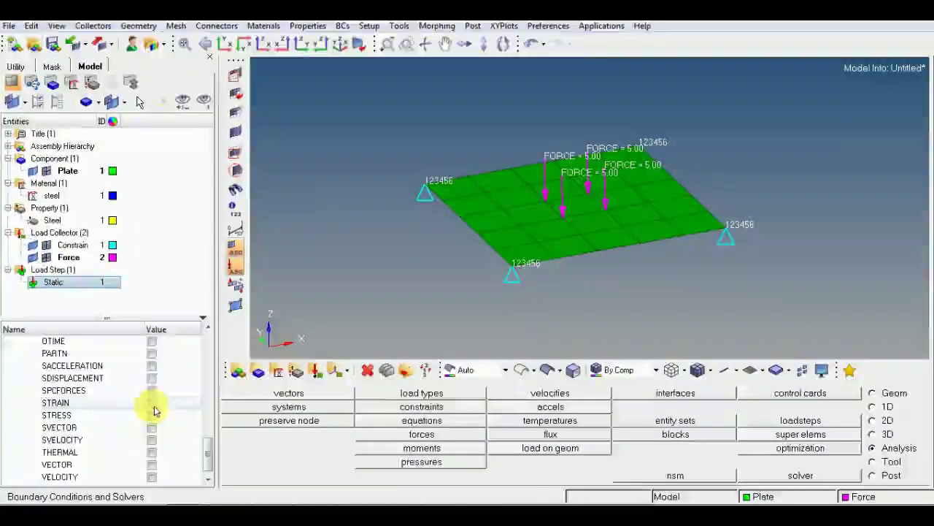
left_click(154, 416)
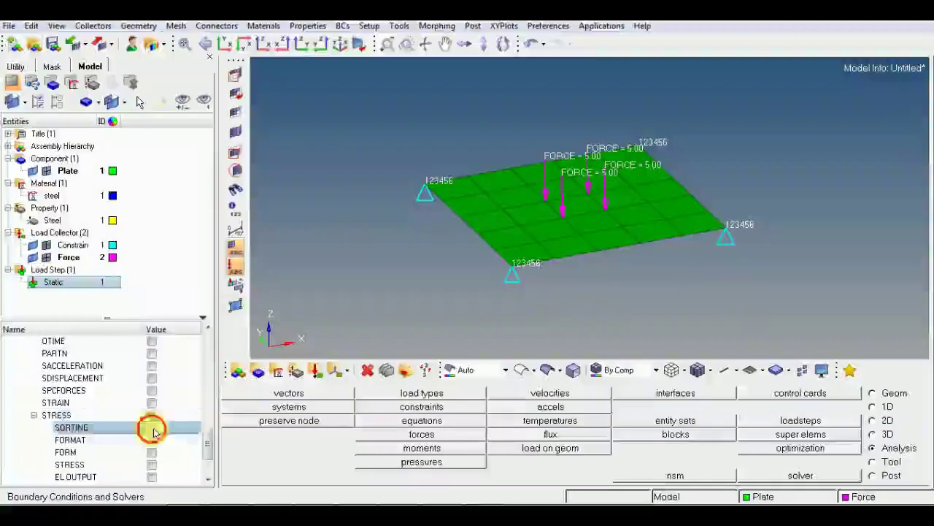
left_click(154, 453)
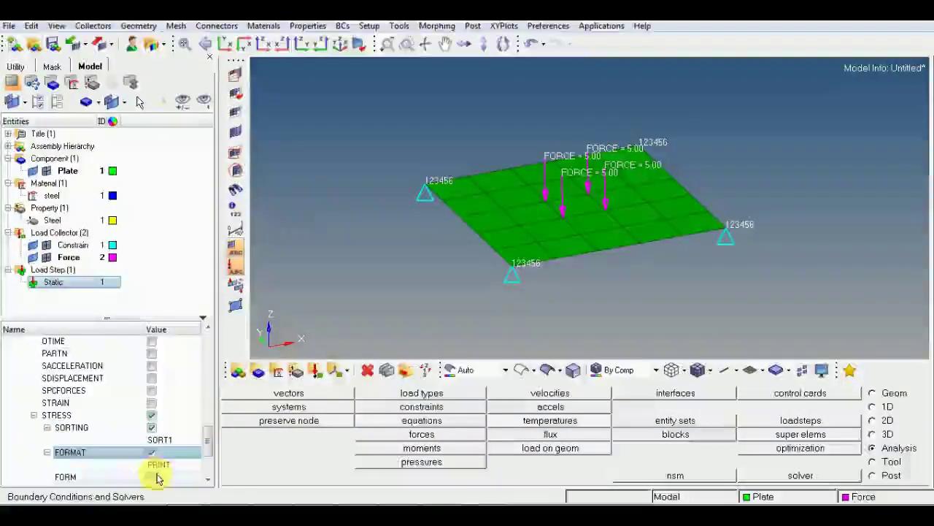
scroll(207, 447, "down", 2)
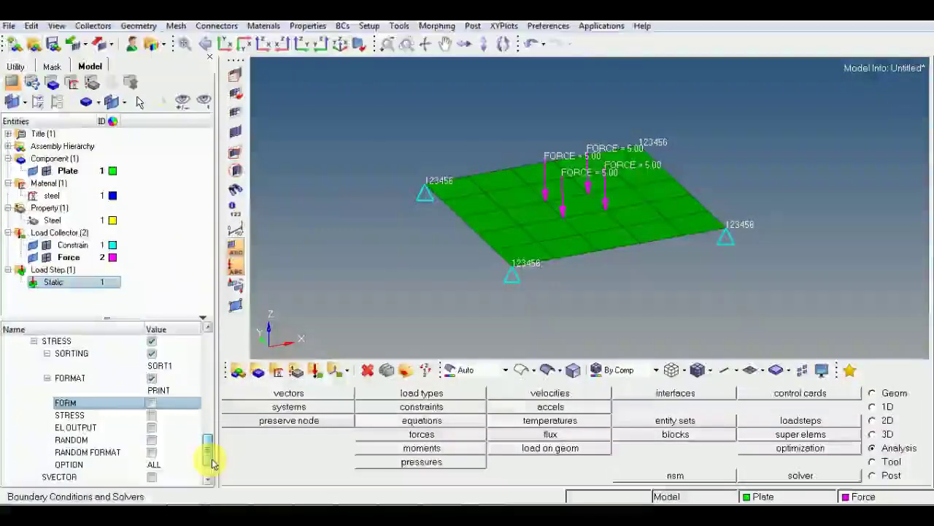
left_click(152, 403)
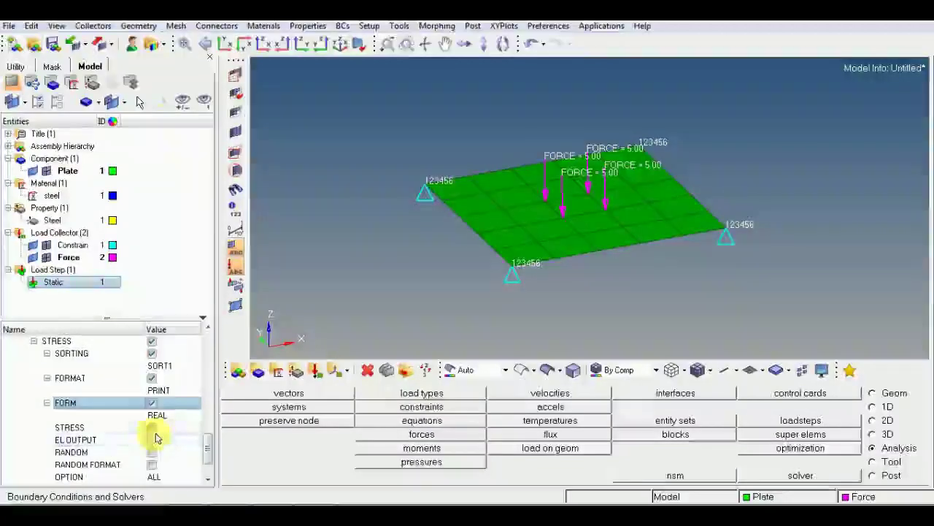
left_click(154, 431)
left_click(152, 430)
scroll(208, 460, "down", 3)
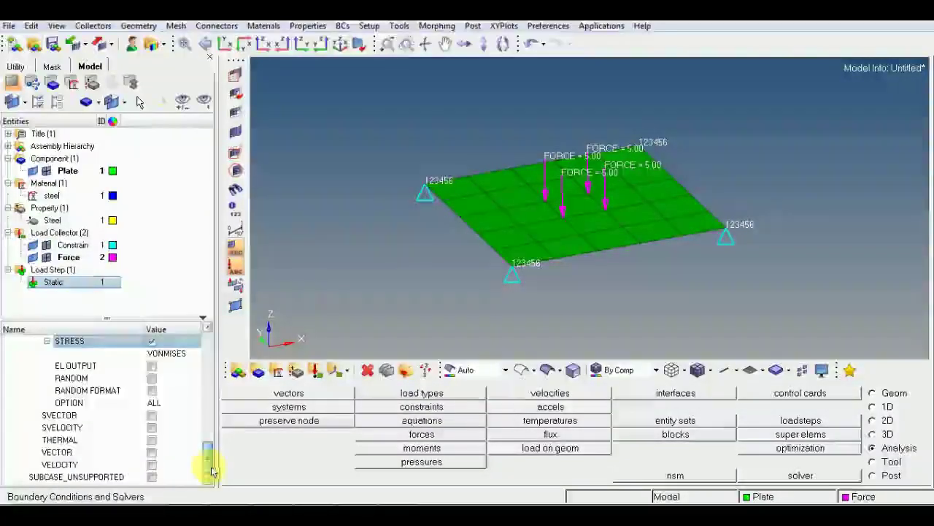
left_click(159, 300)
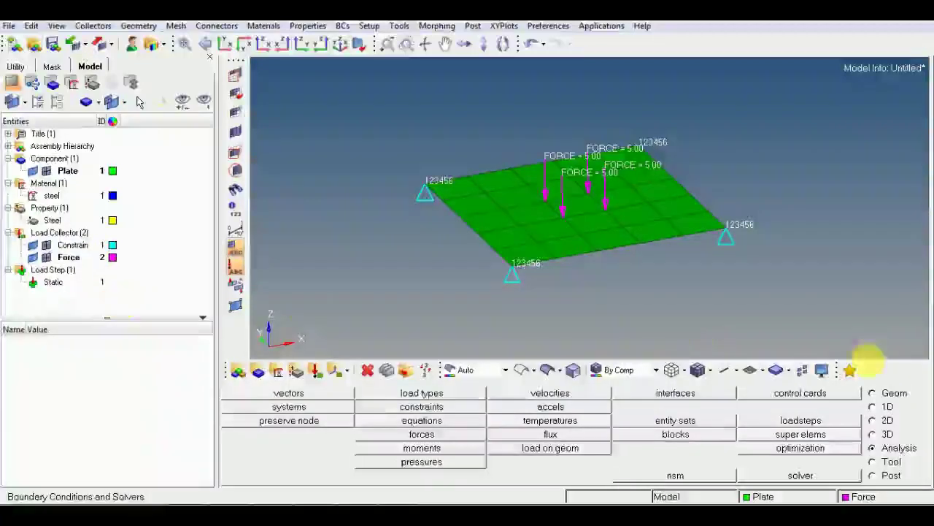
Add the SOL control card with the analysis type set to Statics
left_click(800, 394)
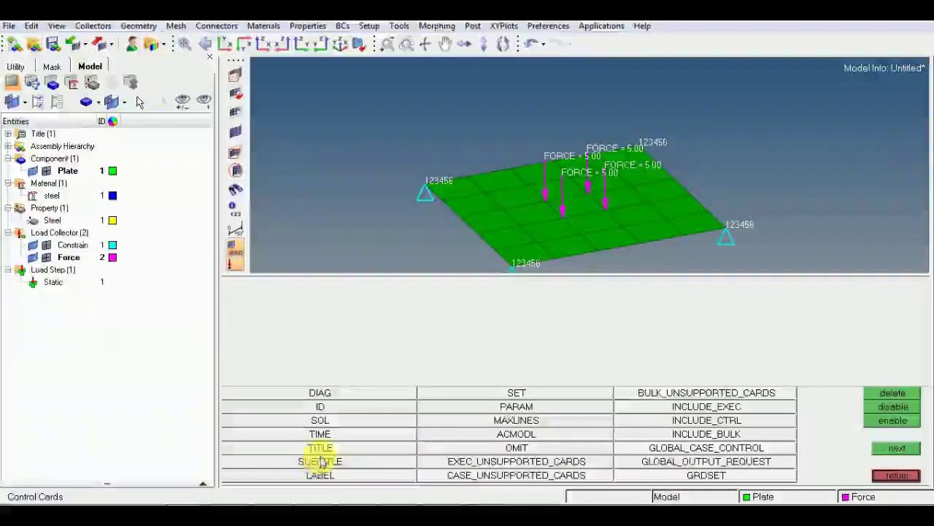
left_click(334, 421)
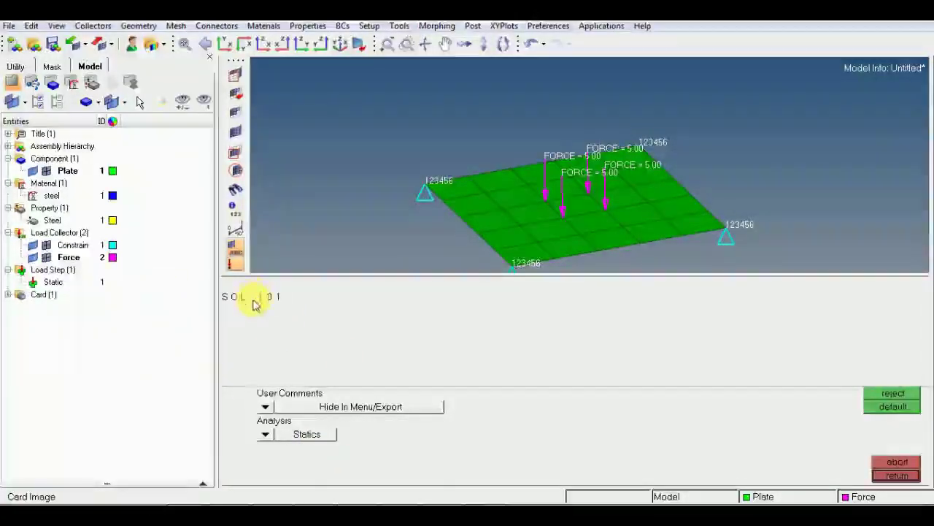
left_click(895, 474)
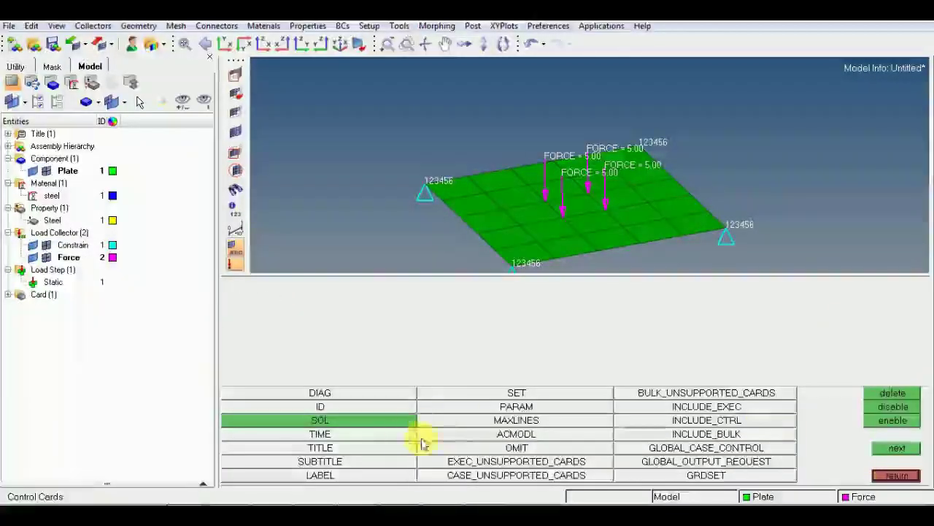
Enable the WTMASS parameter in the PARAM control card and set its value to 0.001
left_click(511, 407)
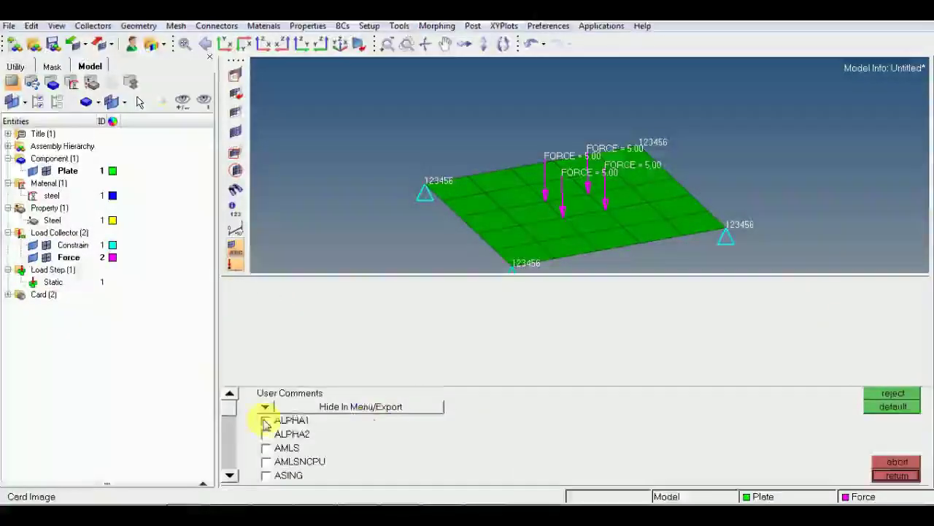
left_click(230, 475)
left_click(229, 475)
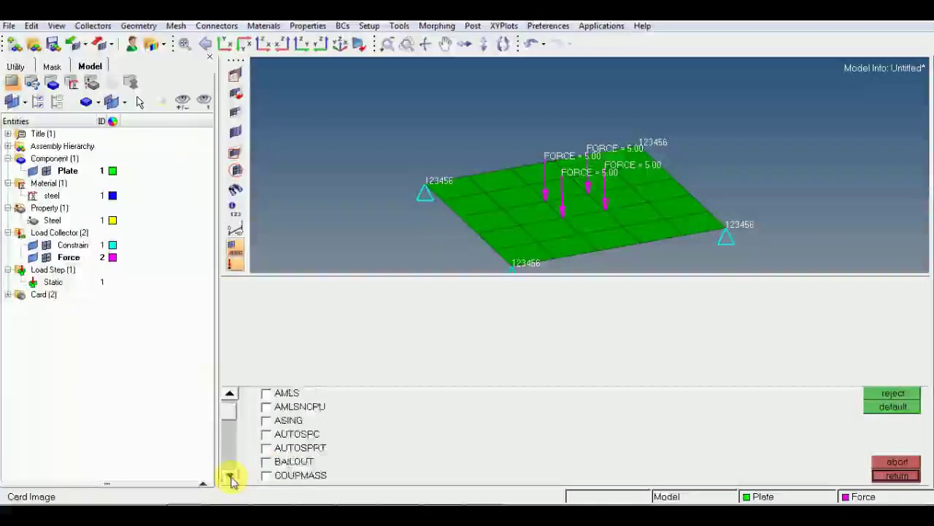
left_click(230, 475)
left_click(230, 475)
left_click(230, 475)
left_click(230, 475)
left_click(230, 475)
left_click(230, 475)
left_click(230, 475)
left_click(230, 475)
left_click(230, 475)
left_click(230, 475)
left_click(230, 475)
left_click(230, 475)
left_click(230, 475)
left_click(230, 475)
left_click(230, 475)
left_click(230, 475)
left_click(230, 475)
left_click(230, 475)
left_click(230, 476)
left_click(230, 475)
left_click(230, 476)
left_click(230, 475)
left_click(230, 475)
left_click(230, 475)
left_click(230, 475)
left_click(230, 475)
left_click(230, 475)
left_click(230, 475)
left_click(230, 476)
left_click(229, 476)
left_click(230, 475)
left_click(230, 476)
left_click(230, 475)
left_click(230, 475)
left_click(230, 475)
left_click(230, 476)
left_click(230, 475)
left_click(229, 476)
left_click(230, 475)
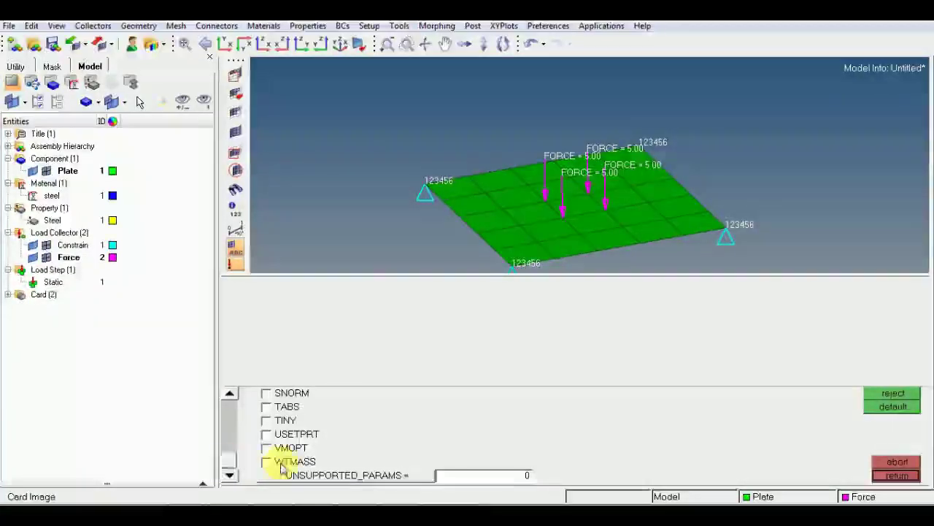
left_click(441, 475)
left_click(371, 286)
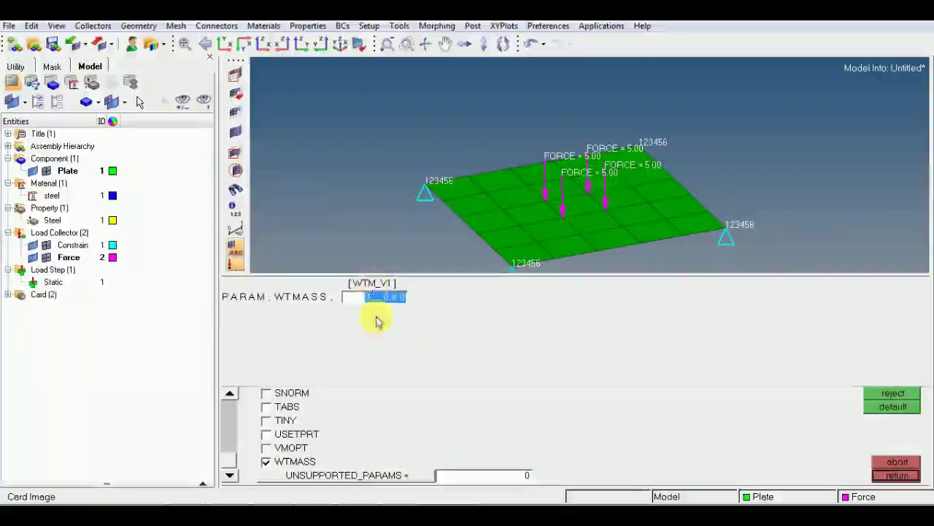
type("0.001")
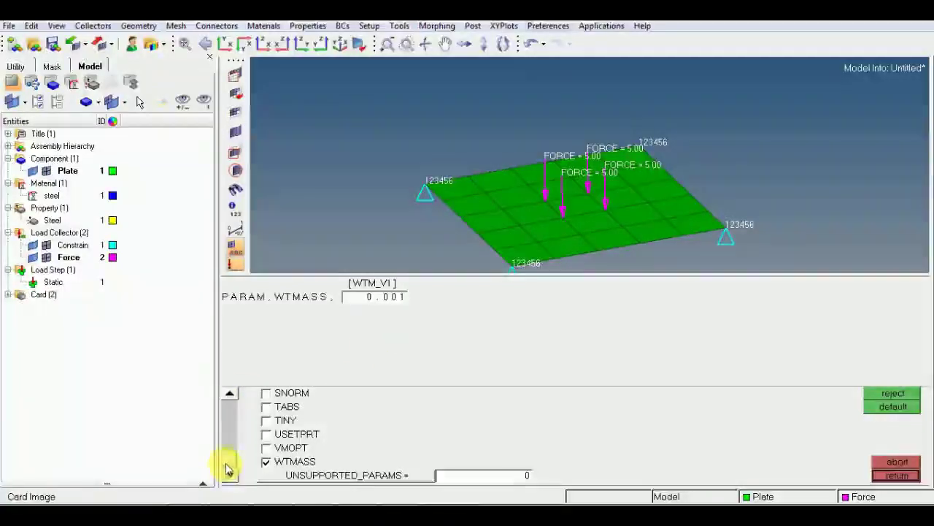
Enable the POST parameter in the PARAM card with the value -1
left_click_drag(225, 459, 228, 409)
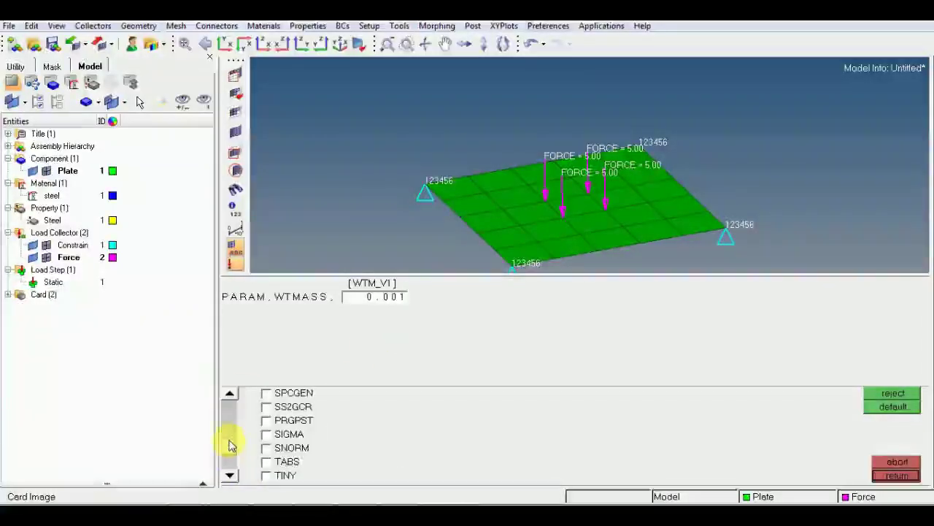
scroll(228, 447, "up", 3)
left_click(266, 407)
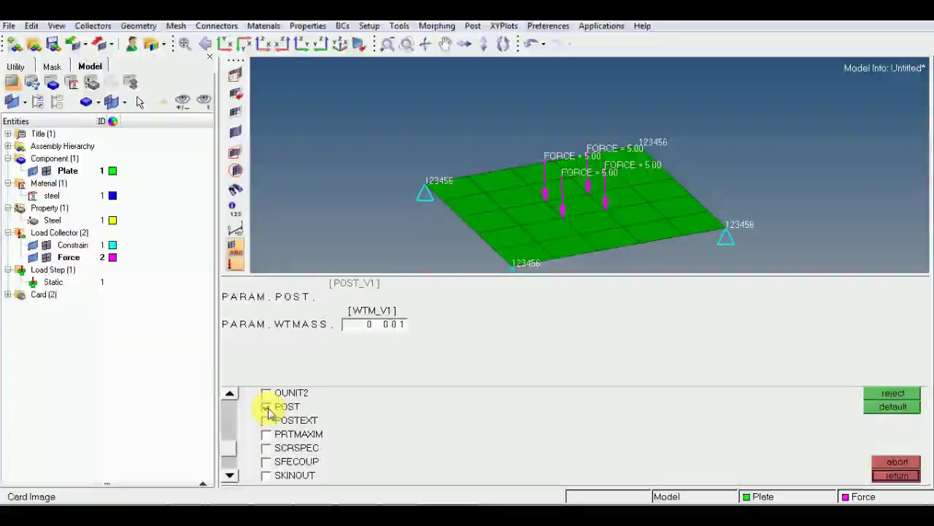
left_click(348, 289)
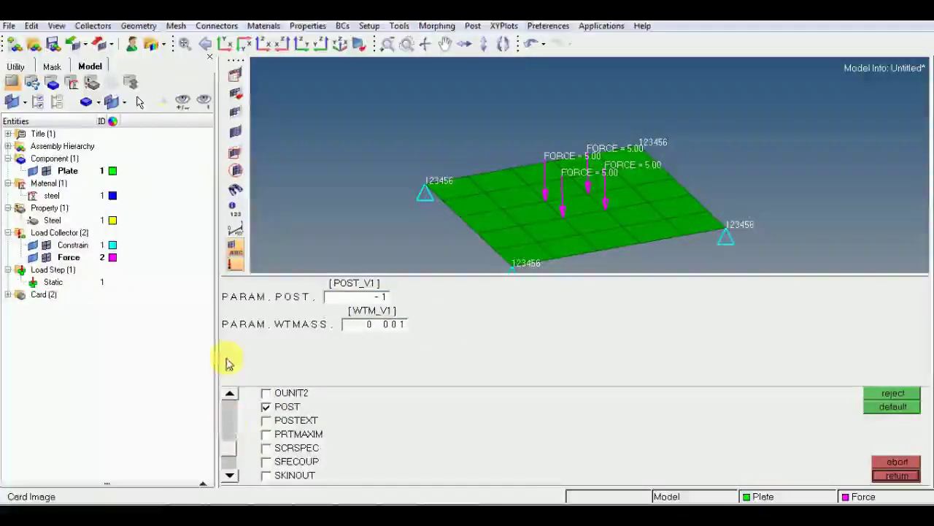
Enable the GRDPNT parameter in the PARAM card and change its option to GRID ID TYPE
left_click(230, 393)
left_click(230, 394)
left_click(230, 393)
left_click(230, 394)
left_click(231, 395)
left_click(231, 395)
left_click(231, 395)
left_click(231, 395)
left_click(231, 395)
left_click(231, 395)
left_click(231, 395)
left_click(231, 395)
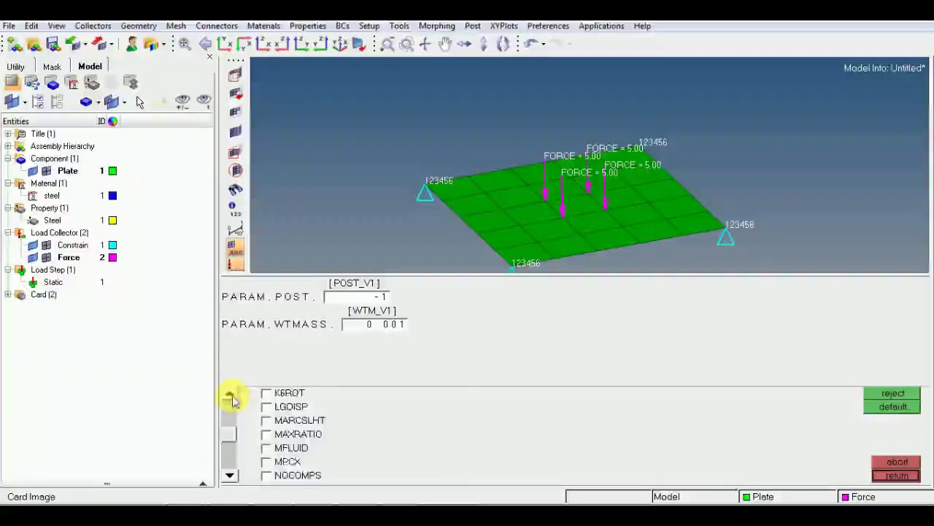
left_click(230, 395)
left_click(231, 395)
left_click(231, 395)
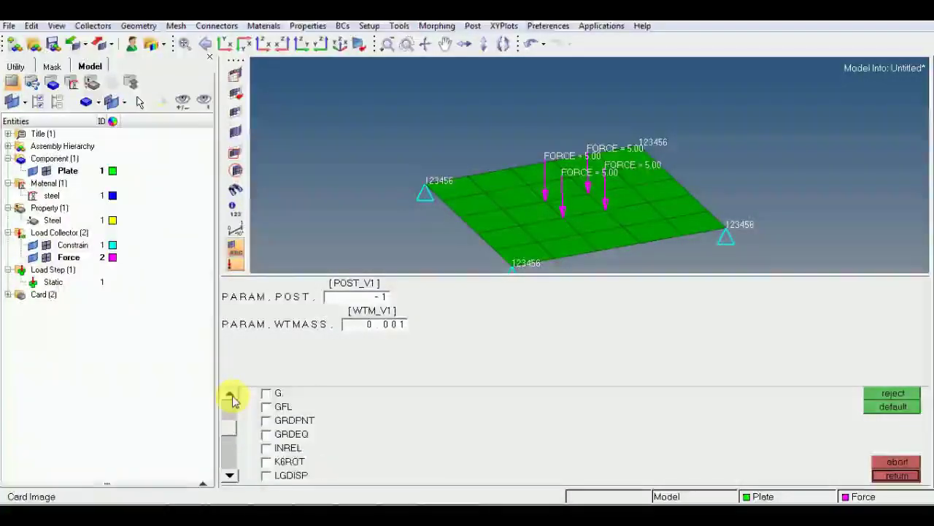
left_click(267, 421)
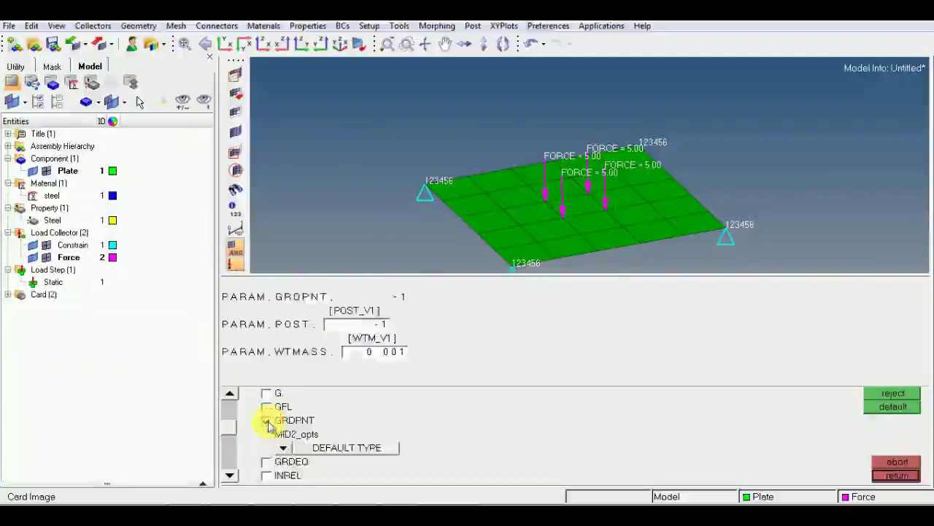
left_click(301, 459)
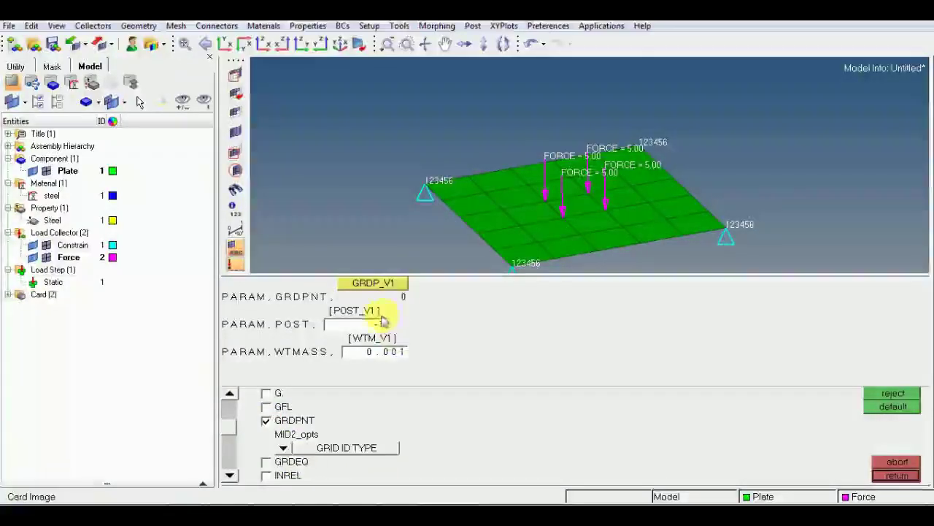
Enable the AUTOSPC parameter, set it to NO, and finish editing the PARAM card
left_click(231, 395)
left_click(231, 395)
left_click(231, 395)
left_click(231, 395)
left_click(230, 395)
left_click(231, 394)
left_click(231, 395)
left_click(231, 395)
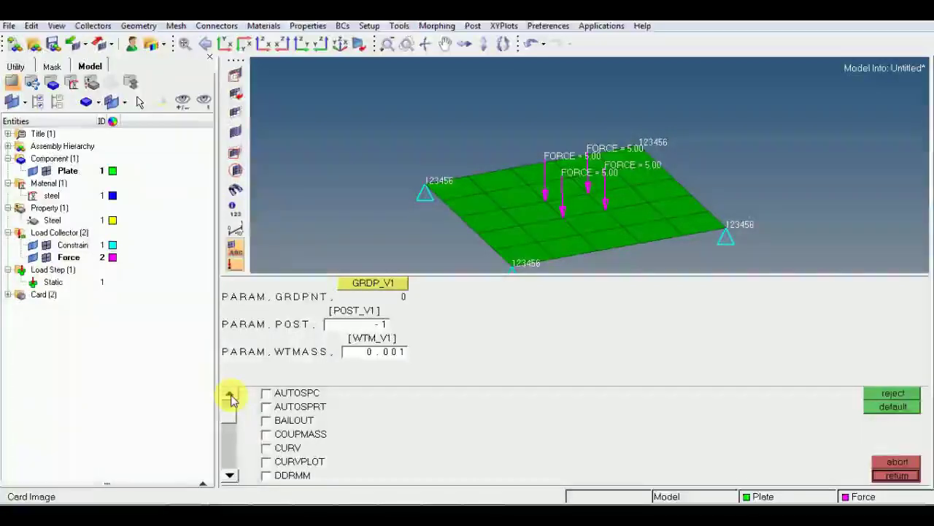
left_click(229, 395)
left_click(229, 394)
left_click(230, 394)
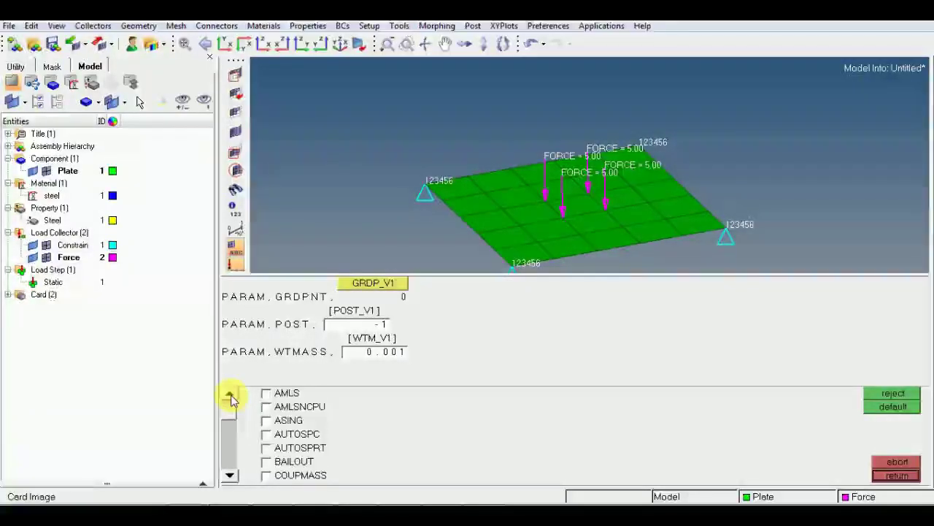
left_click(266, 435)
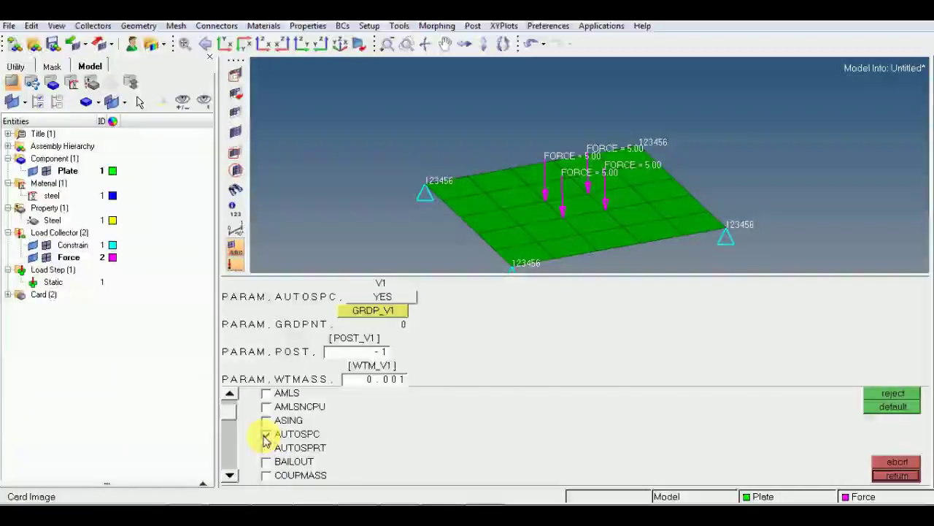
left_click(381, 296)
left_click(350, 313)
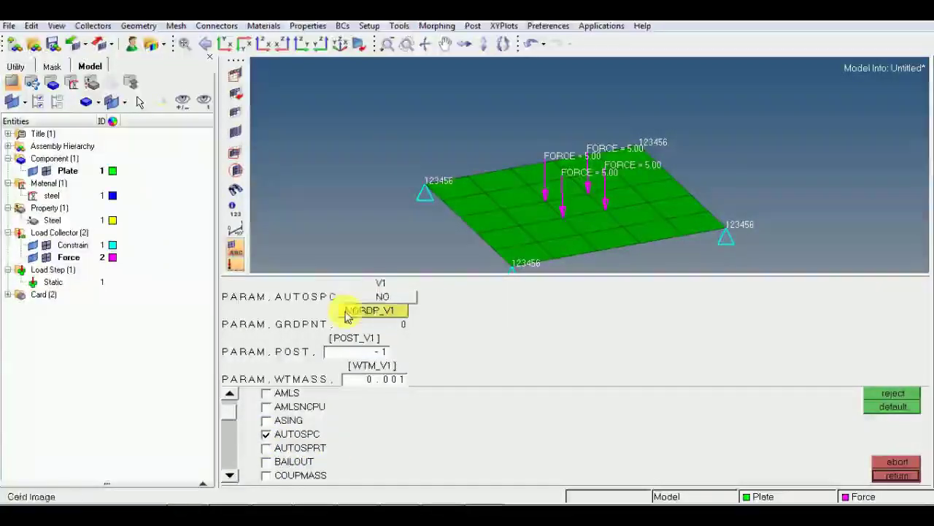
left_click(230, 395)
left_click(229, 395)
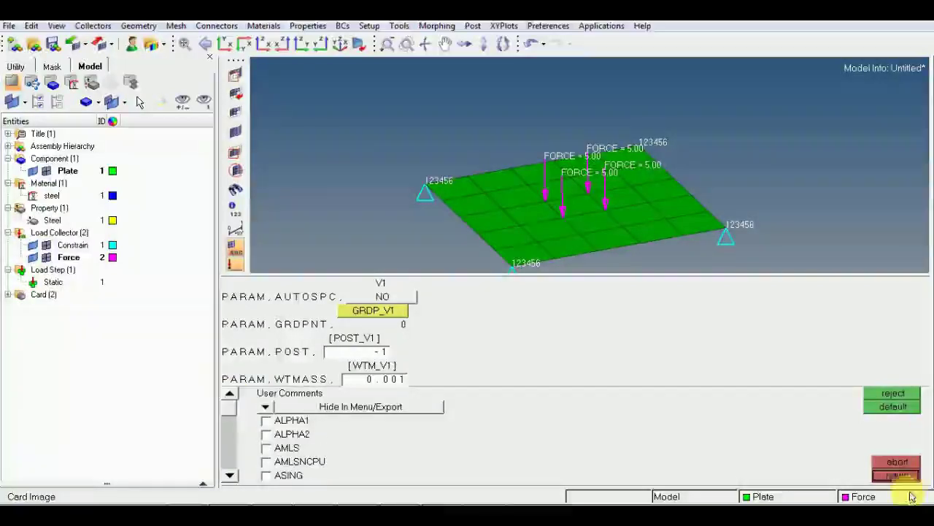
left_click(895, 476)
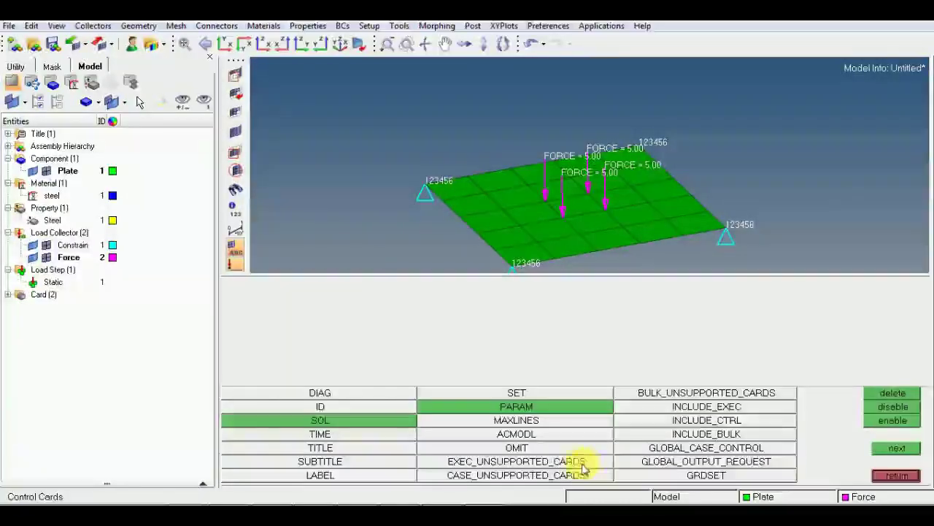
Add the GLOBAL_CASE_CONTROL card without enabling any of its options and leave the control cards
left_click(705, 447)
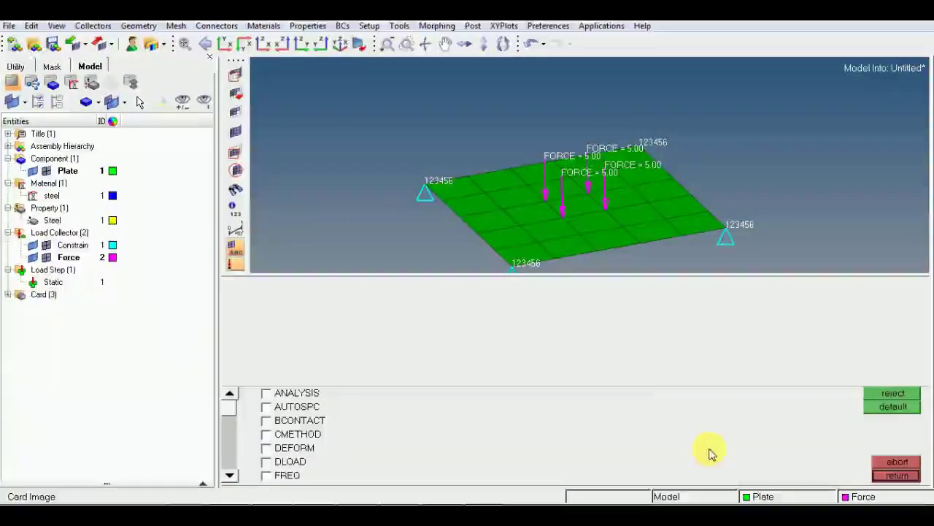
left_click(897, 476)
left_click(901, 476)
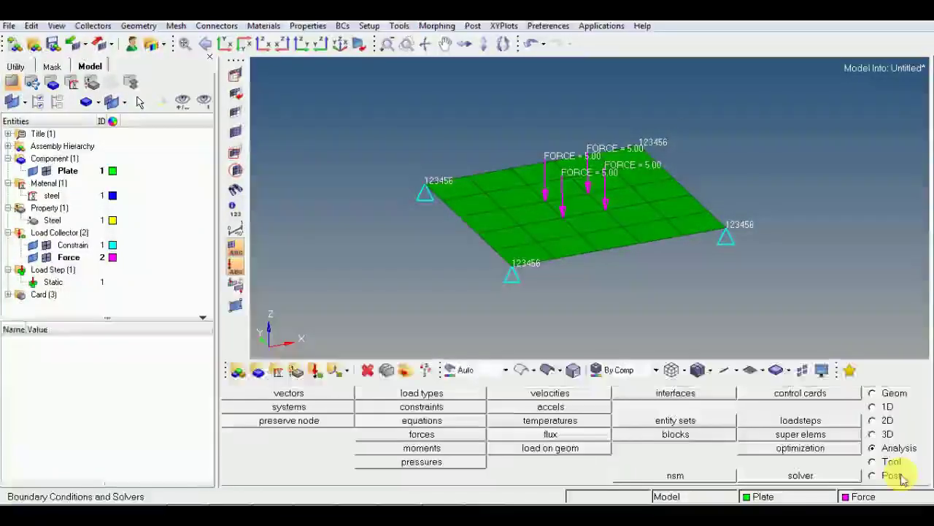
Disable the GLOBAL_CASE_CONTROL card among the control cards
left_click(803, 392)
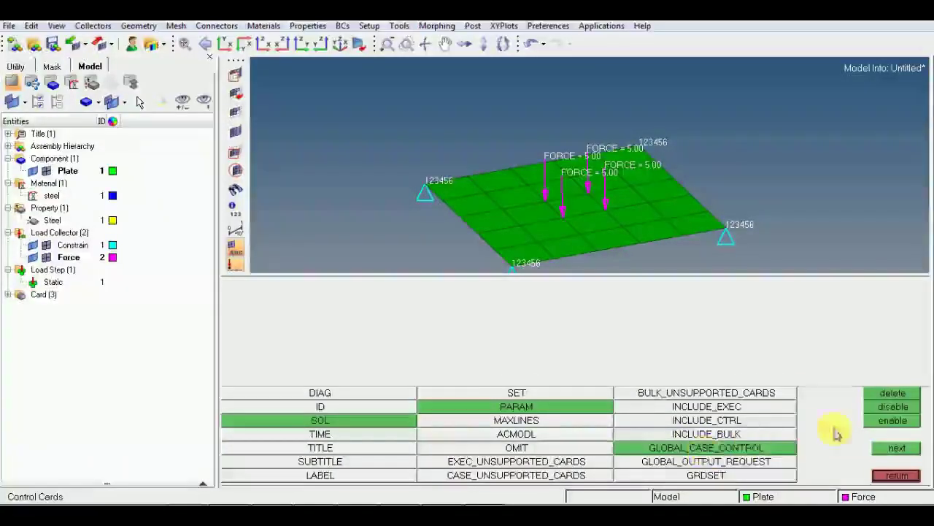
left_click(892, 419)
left_click(745, 449)
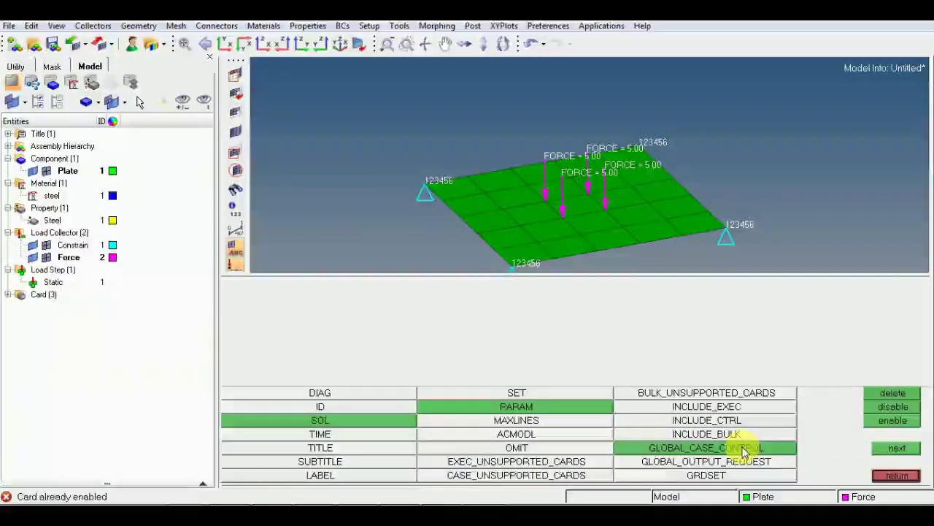
left_click(893, 407)
left_click(763, 446)
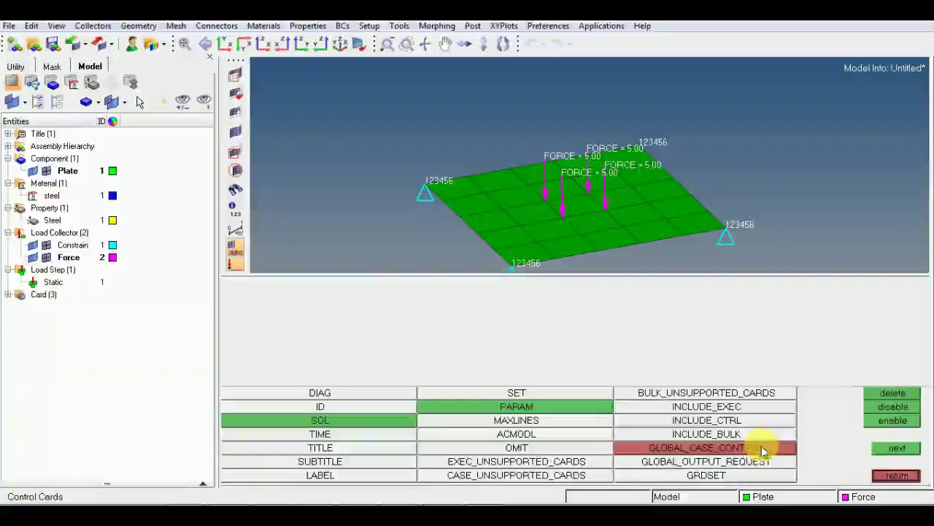
Add the GLOBAL_OUTPUT_REQUEST card without enabling any outputs and finish defining control cards
left_click(747, 468)
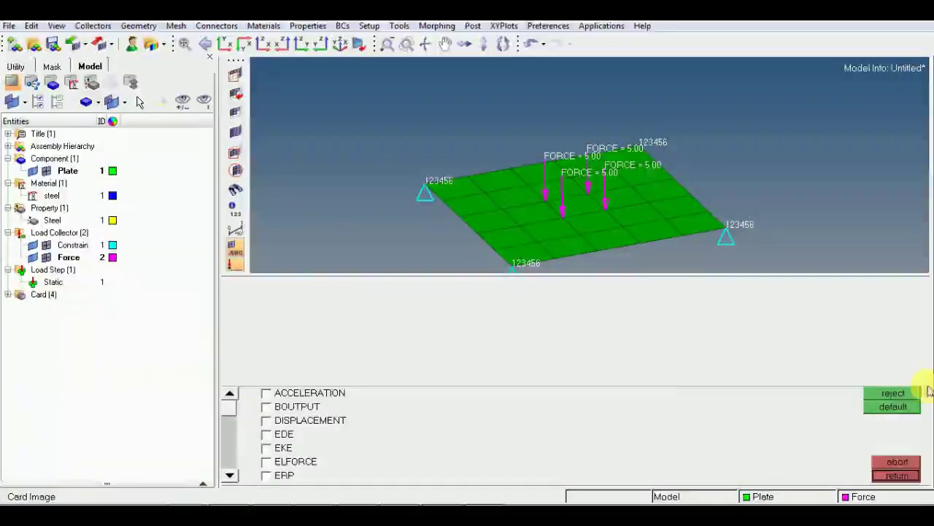
left_click(897, 476)
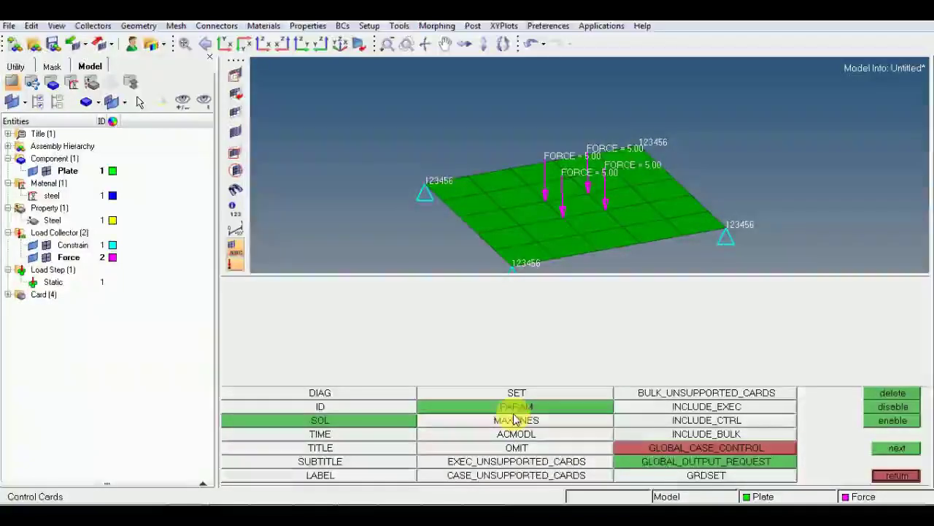
left_click(897, 475)
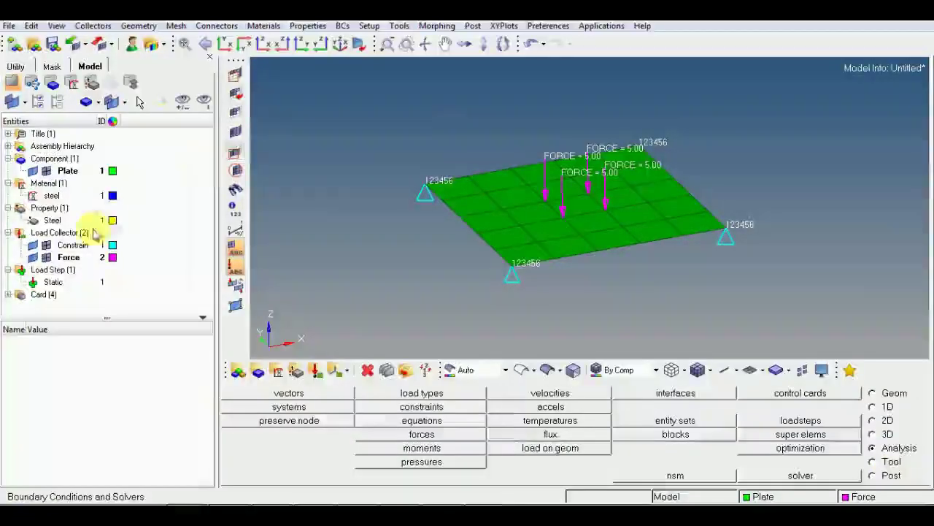
left_click_drag(140, 356, 138, 379)
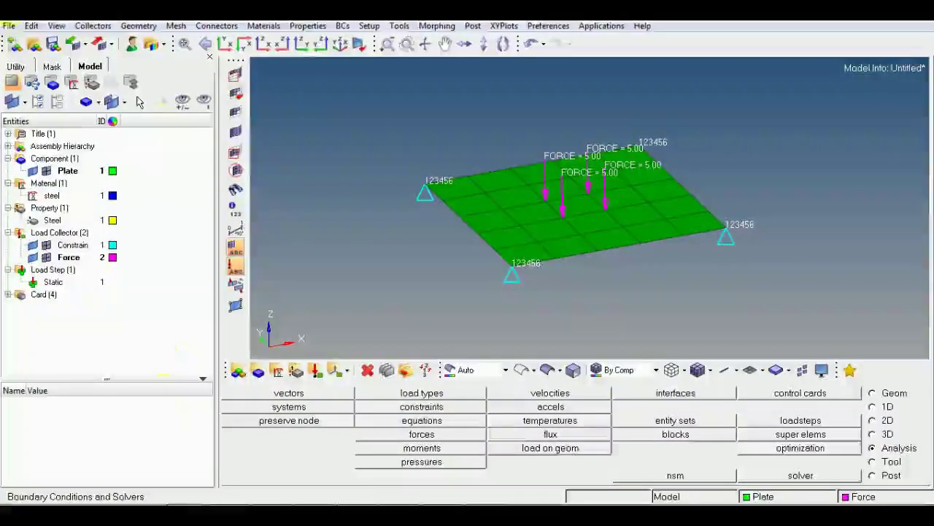
left_click(9, 25)
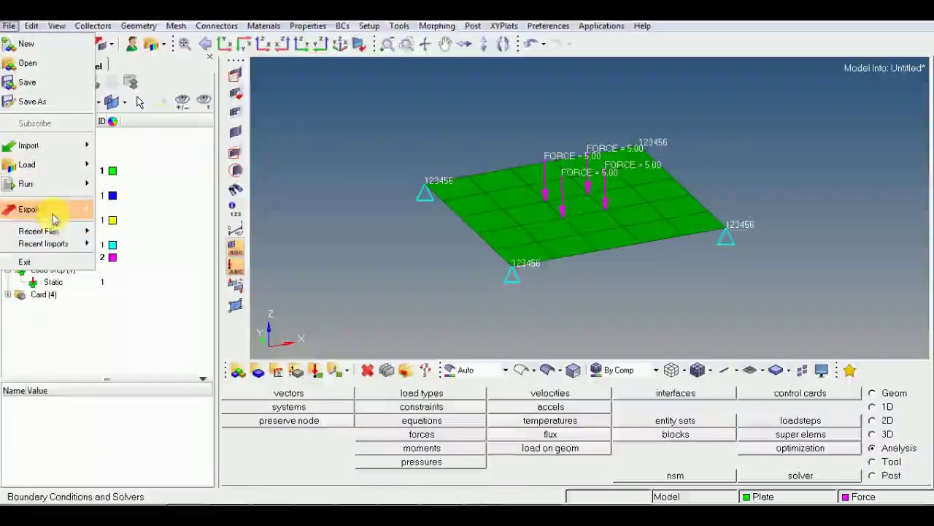
mouse_move(59, 208)
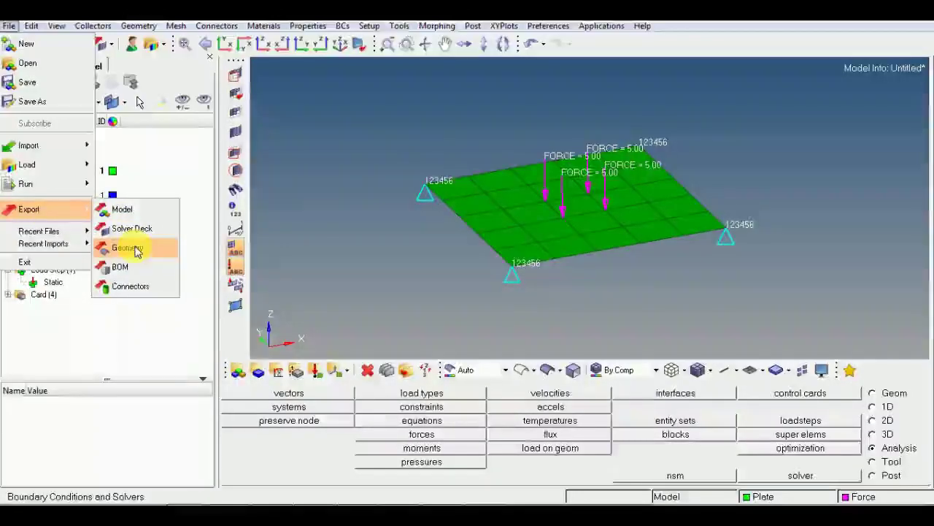
left_click(458, 278)
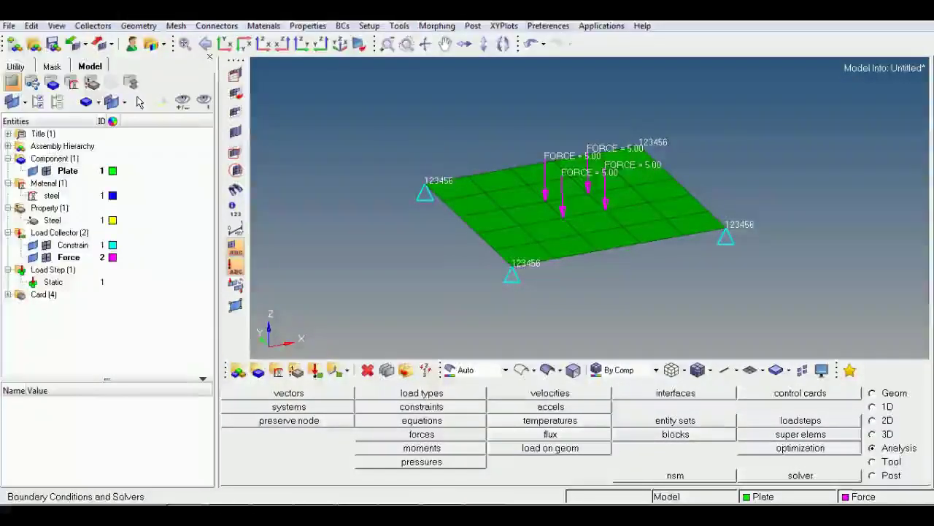
Calculate the area, volume and total mass of all the plate's shell elements
left_click(886, 461)
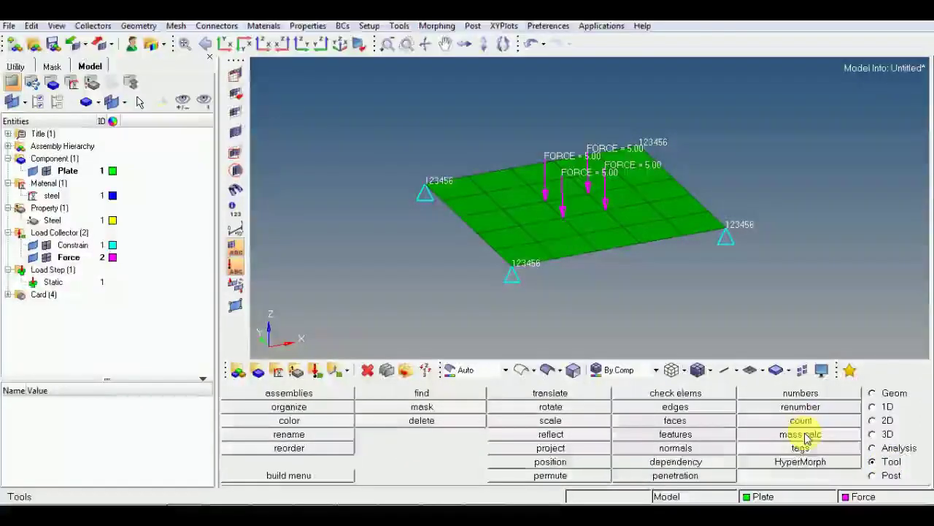
left_click(803, 435)
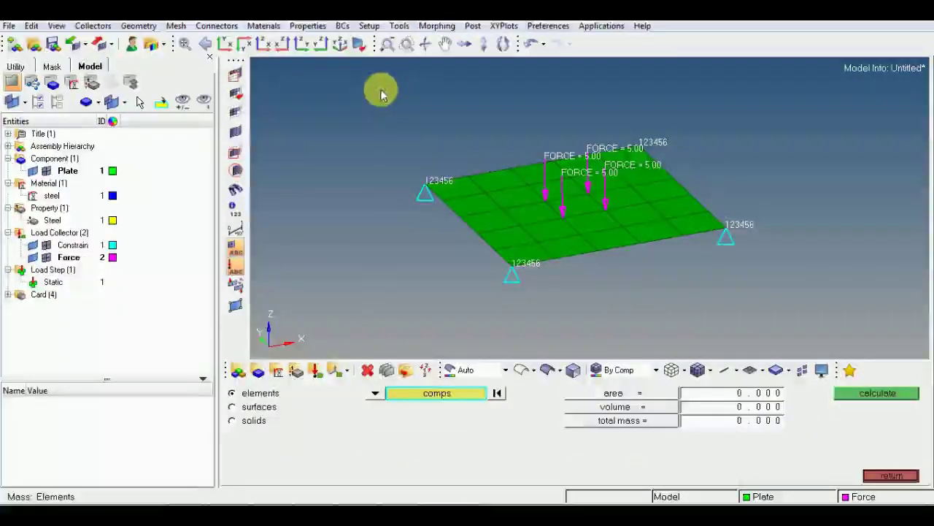
left_click_drag(338, 78, 801, 324, "shift")
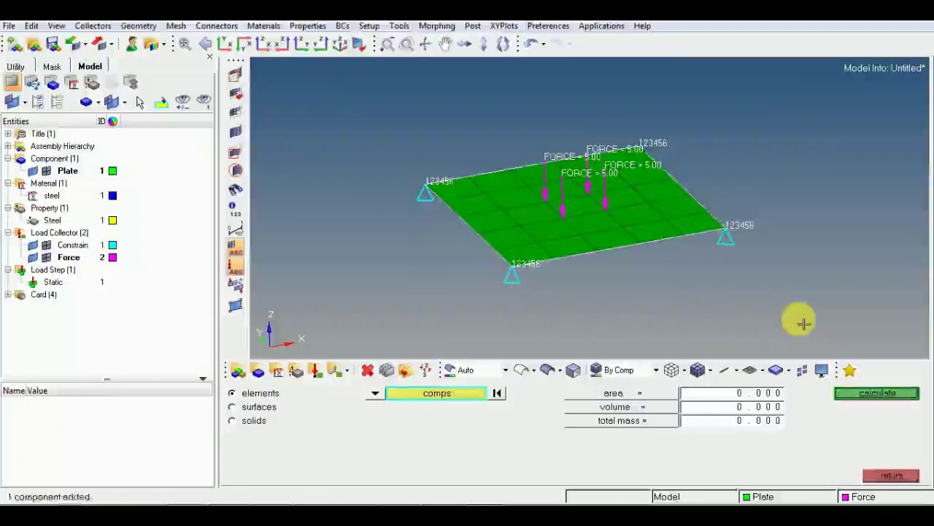
left_click(368, 407)
left_click_drag(325, 85, 922, 429, "shift")
left_click(847, 395)
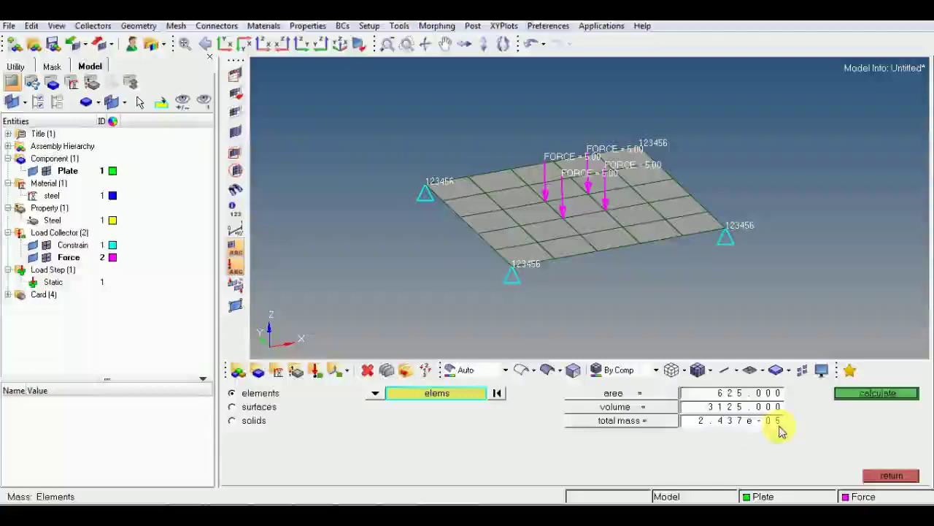
left_click(893, 478)
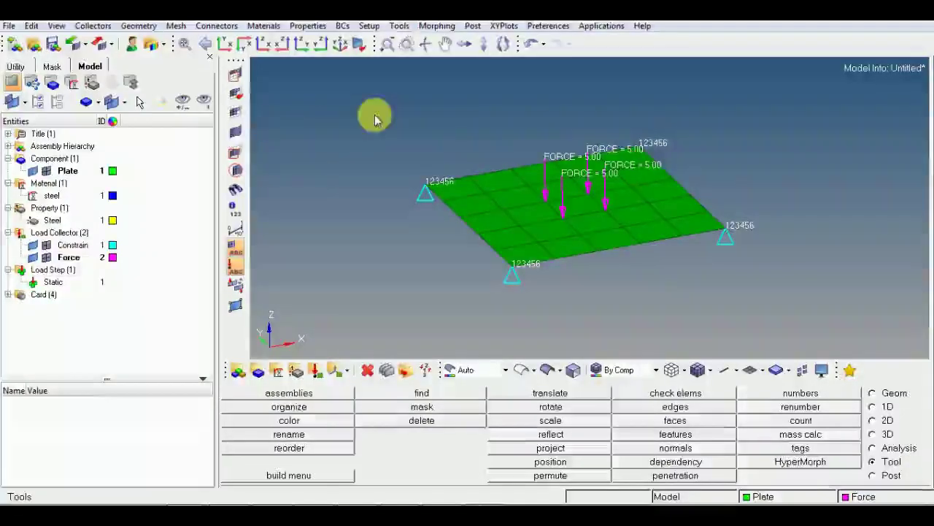
Set up a solver deck export in Nastran standard format and choose the Desktop as the save location
left_click(9, 26)
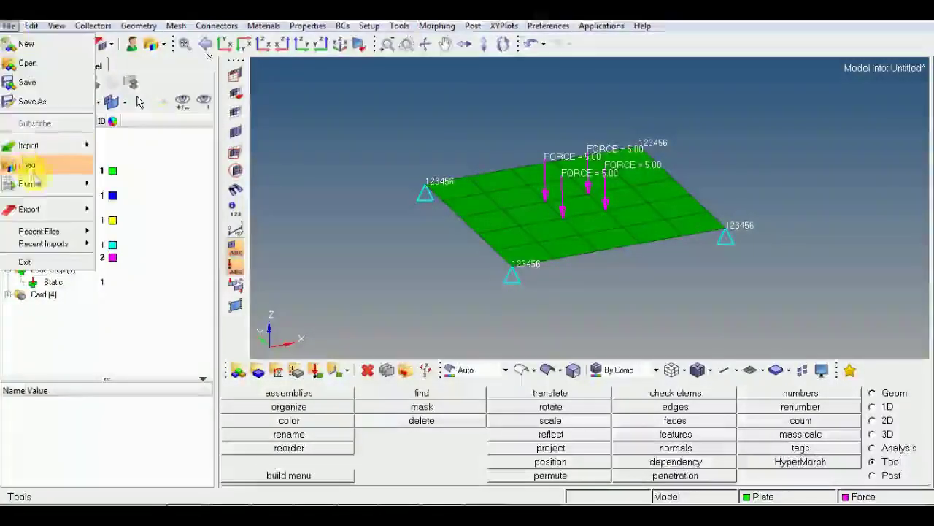
mouse_move(44, 210)
left_click(153, 228)
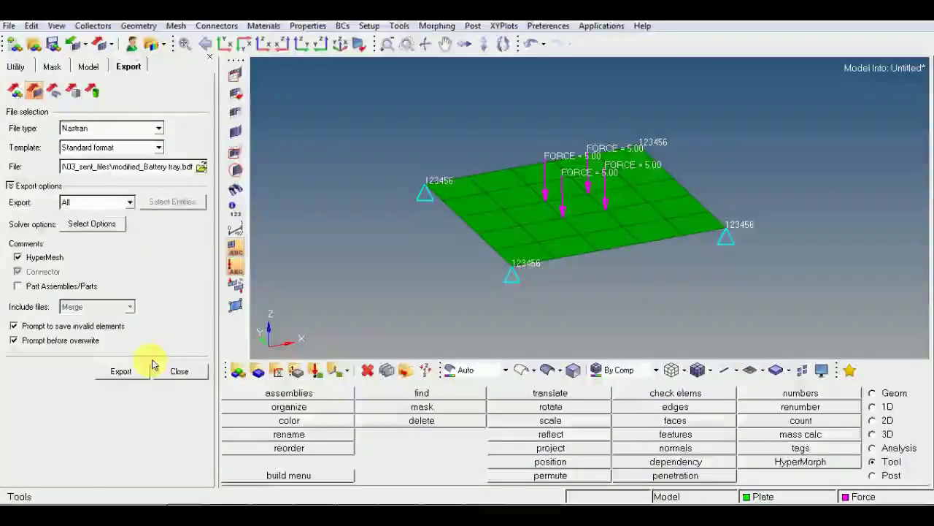
left_click(121, 371)
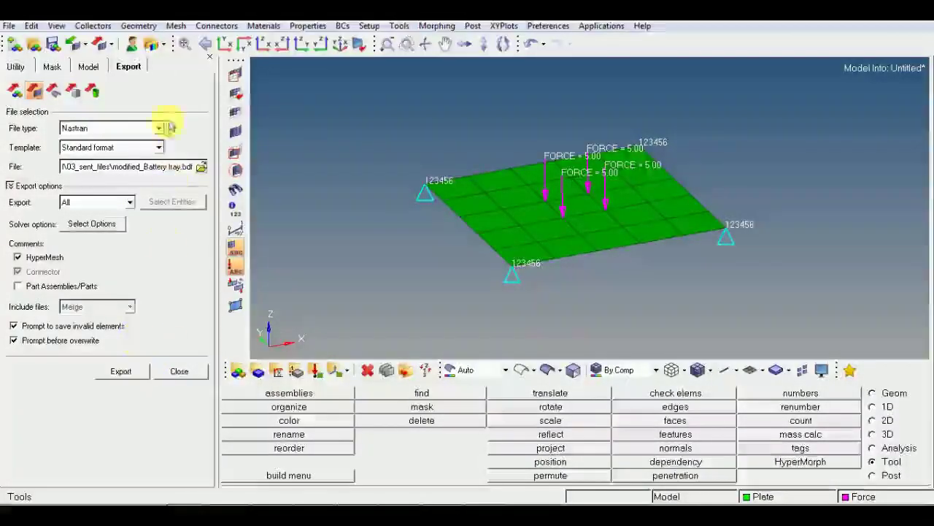
left_click(201, 167)
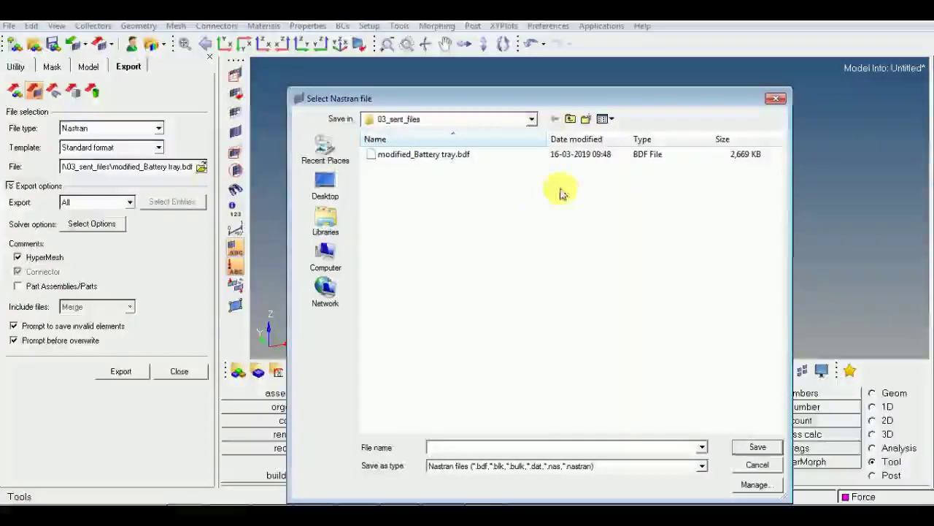
left_click(568, 119)
left_click(568, 119)
left_click(569, 119)
left_click(569, 119)
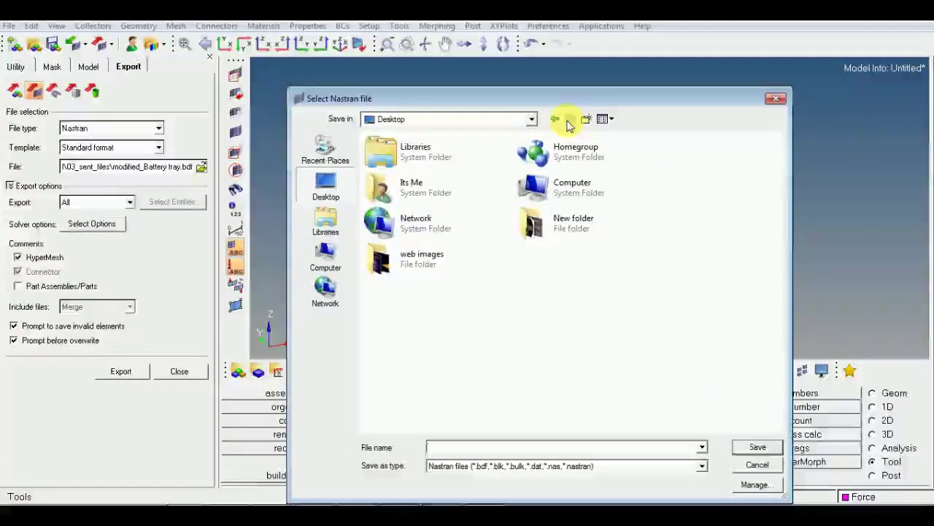
Create a folder named nastran on the Desktop and open it as the export destination
left_click(585, 119)
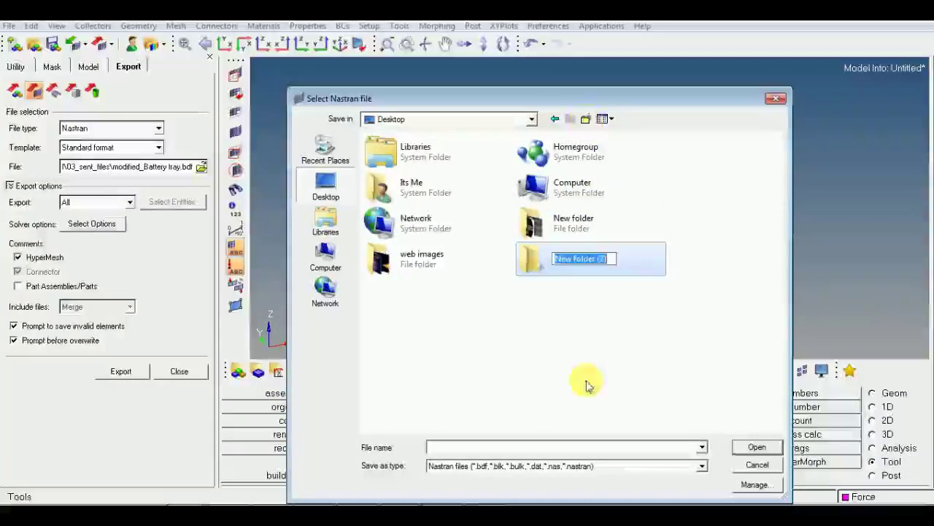
type("nastra")
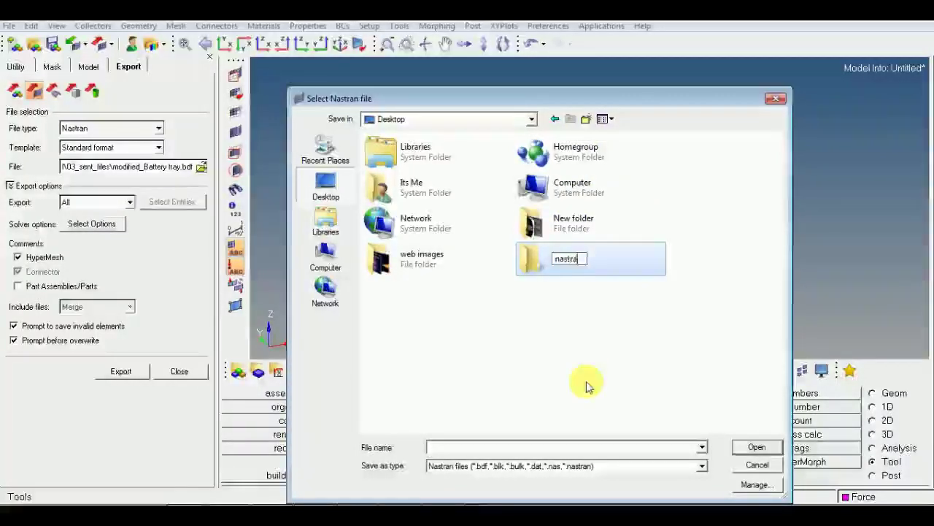
type("n")
key("Return")
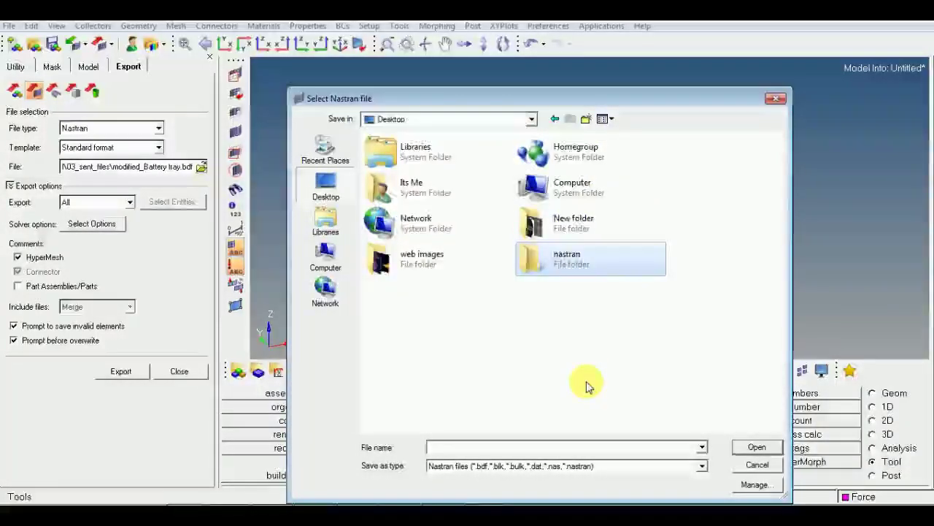
key("Return")
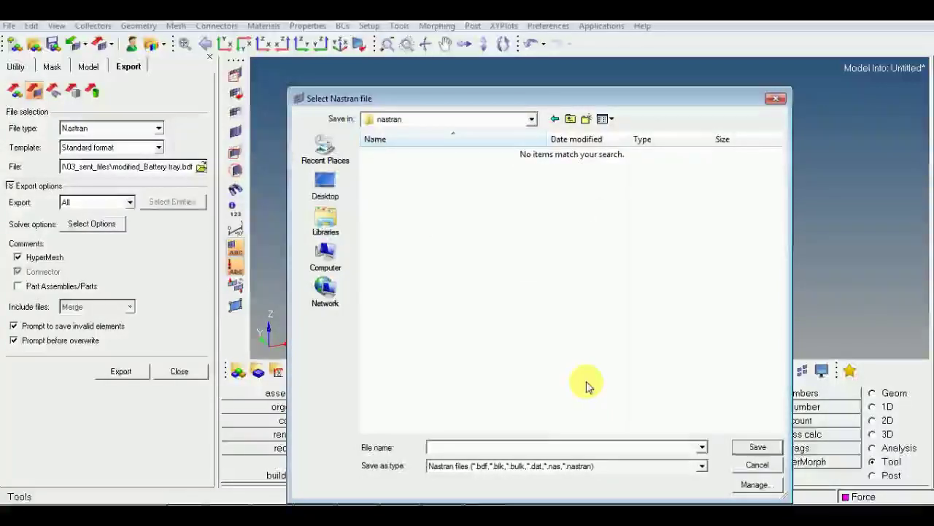
Name the Nastran file Plate in the nastran folder and export the full model as Plate.bdf
left_click(603, 448)
type("palte")
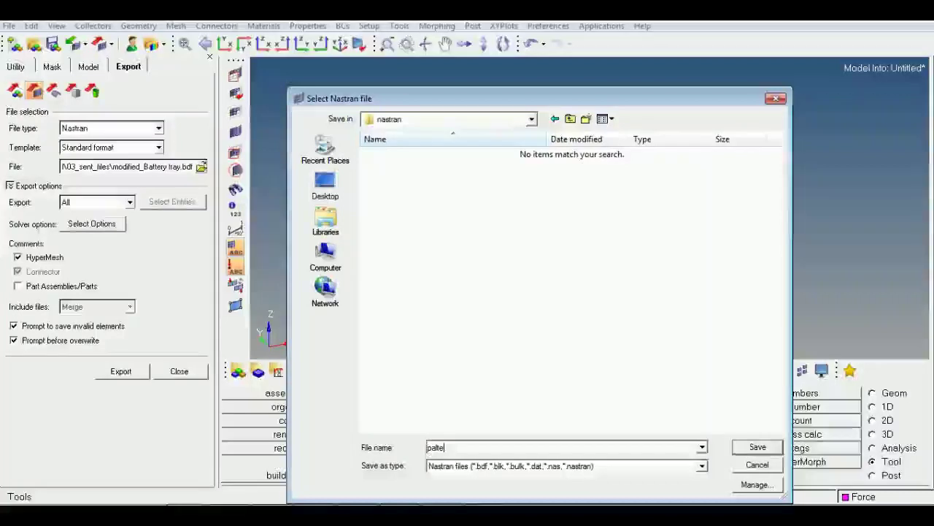
key("BackSpace")
key("BackSpace")
key("BackSpace")
key("BackSpace")
key("BackSpace")
type("Plate")
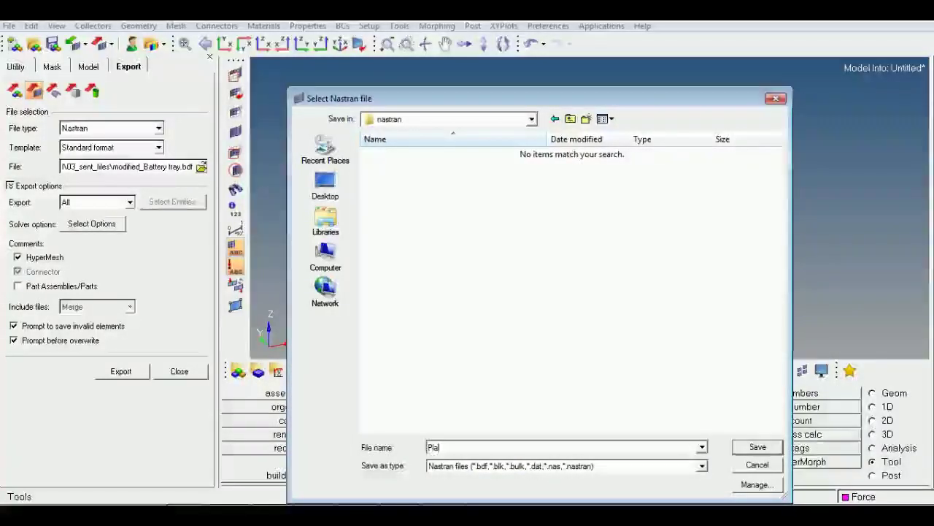
left_click(748, 449)
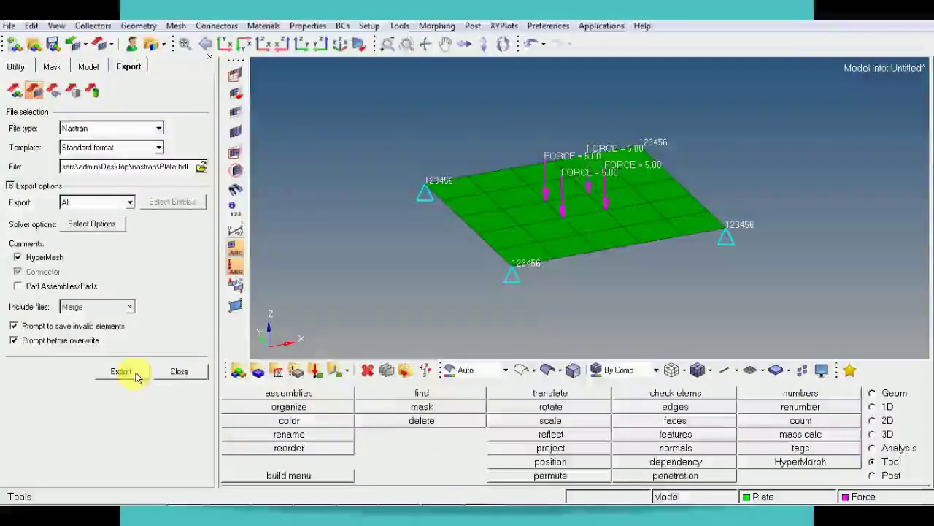
left_click(134, 375)
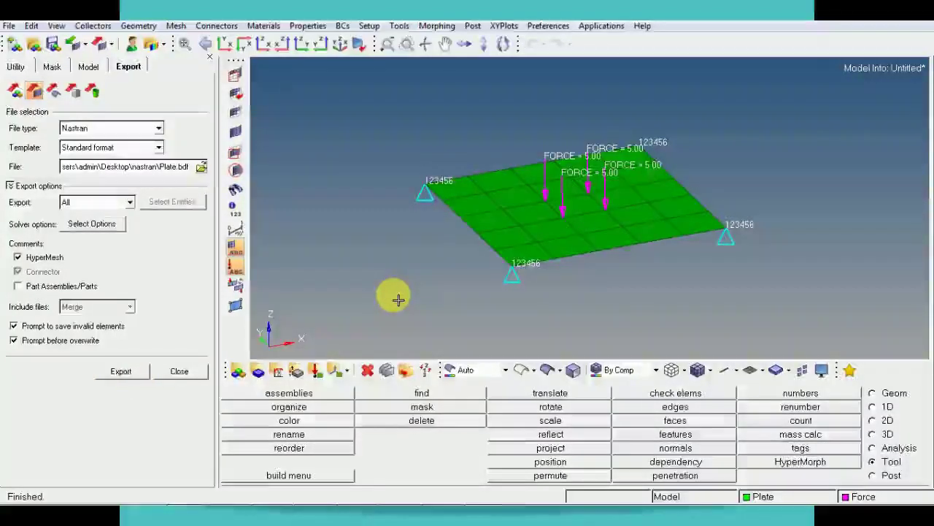
Search the computer's installed programs and files from Windows
left_click(20, 498)
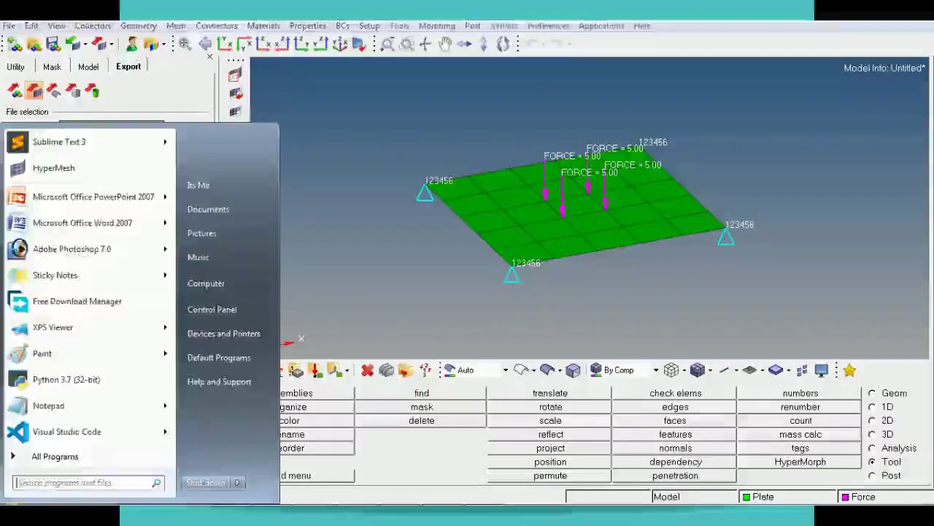
type("hm")
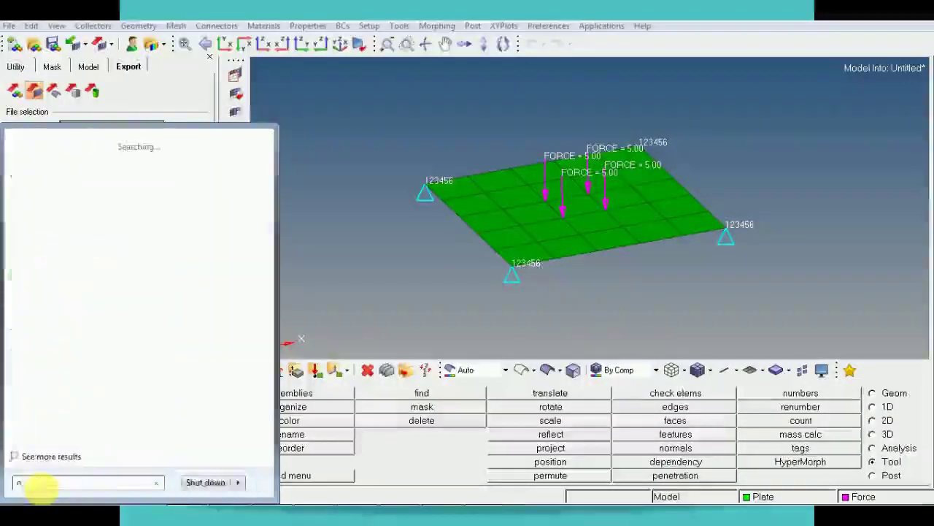